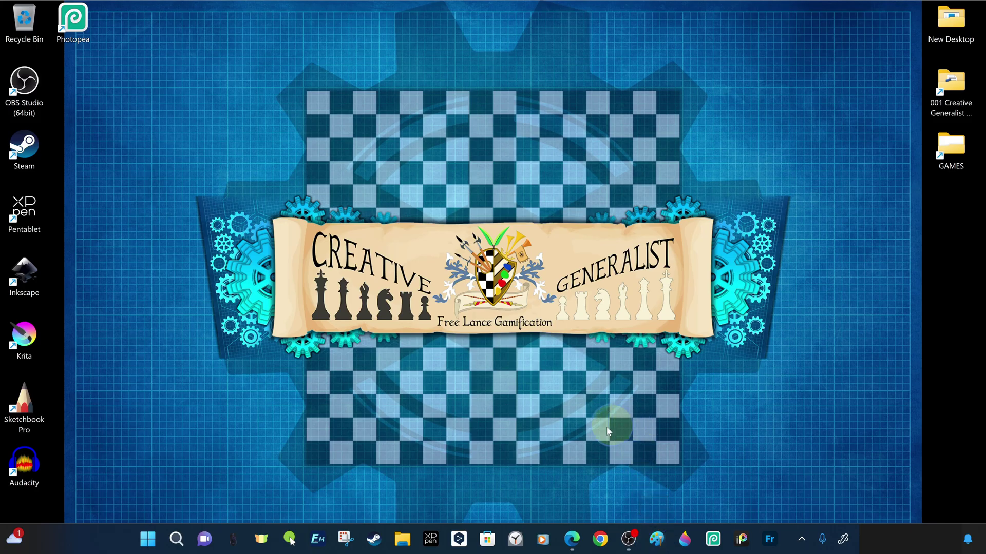
Switch to Microsoft Edge and read the Microsoft Paint Wikipedia article from its introduction through the version history and features to the references
{"action": "left_click", "coordinate": [571, 539]}
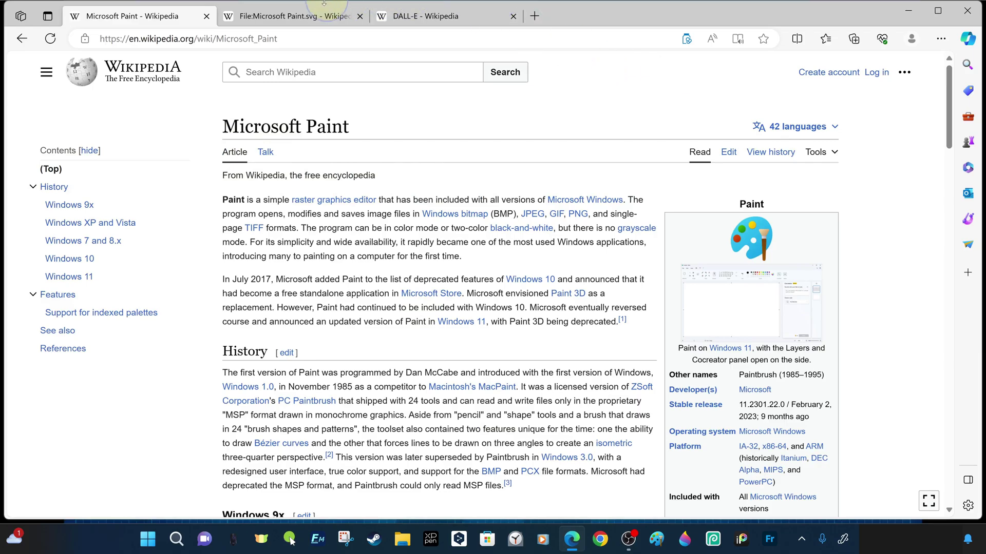
{"action": "left_click", "coordinate": [292, 14]}
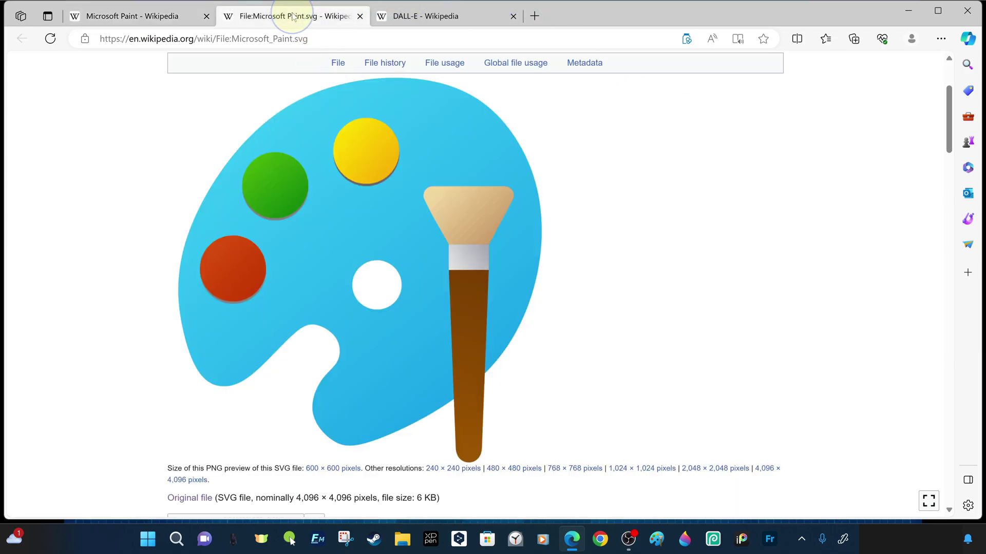
{"action": "left_click", "coordinate": [145, 17]}
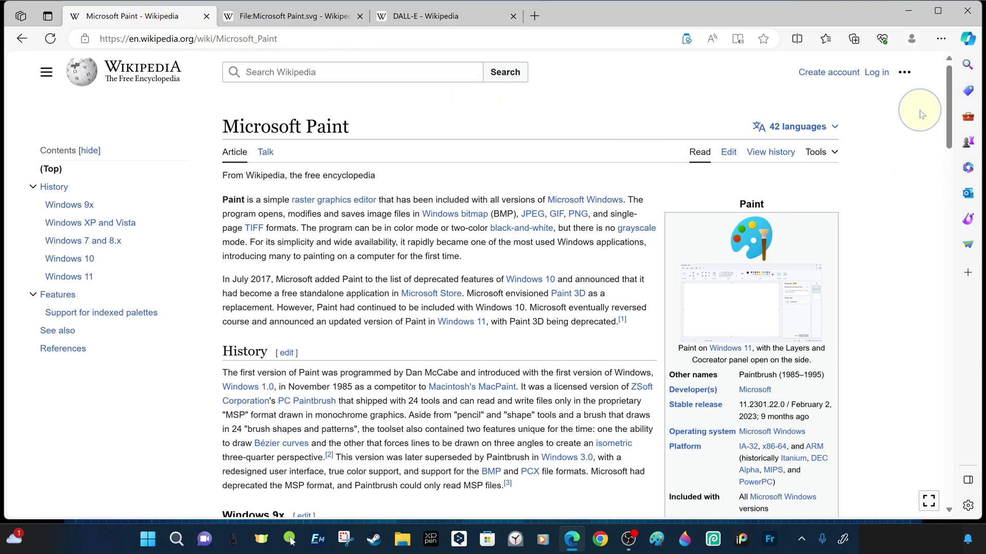
{"action": "scroll", "coordinate": [919, 109], "scroll_direction": "down", "scroll_amount": 4}
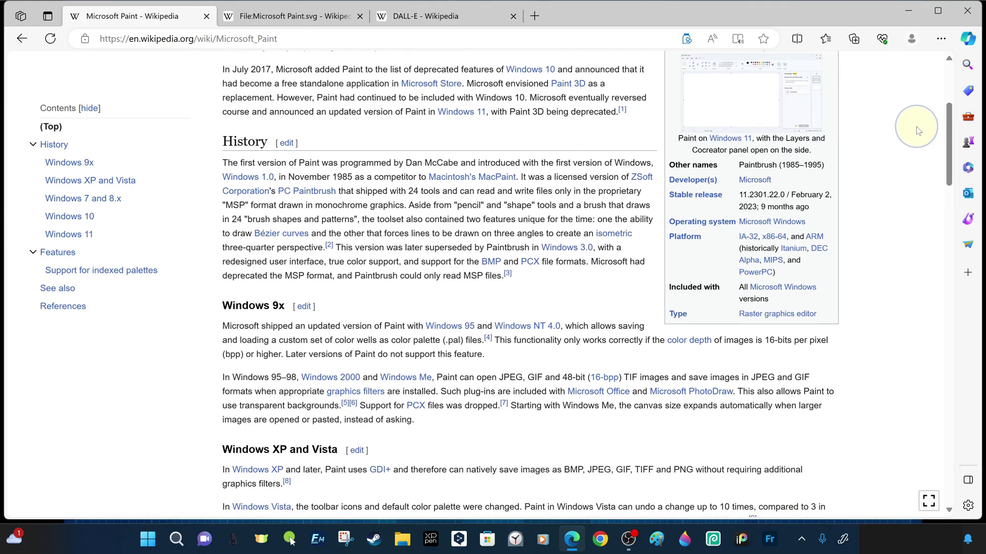
{"action": "scroll", "coordinate": [918, 130], "scroll_direction": "down", "scroll_amount": 3}
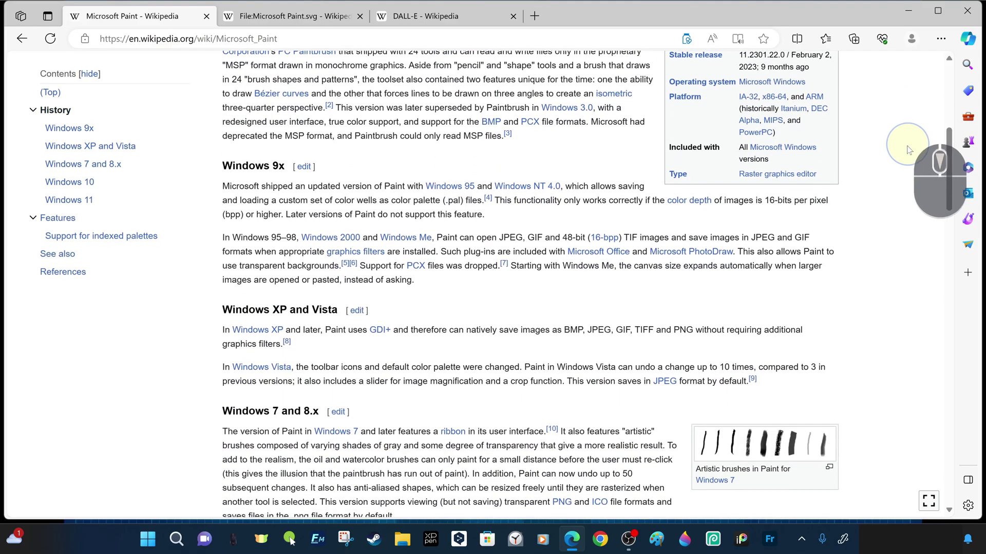
{"action": "scroll", "coordinate": [919, 176], "scroll_direction": "down", "scroll_amount": 5}
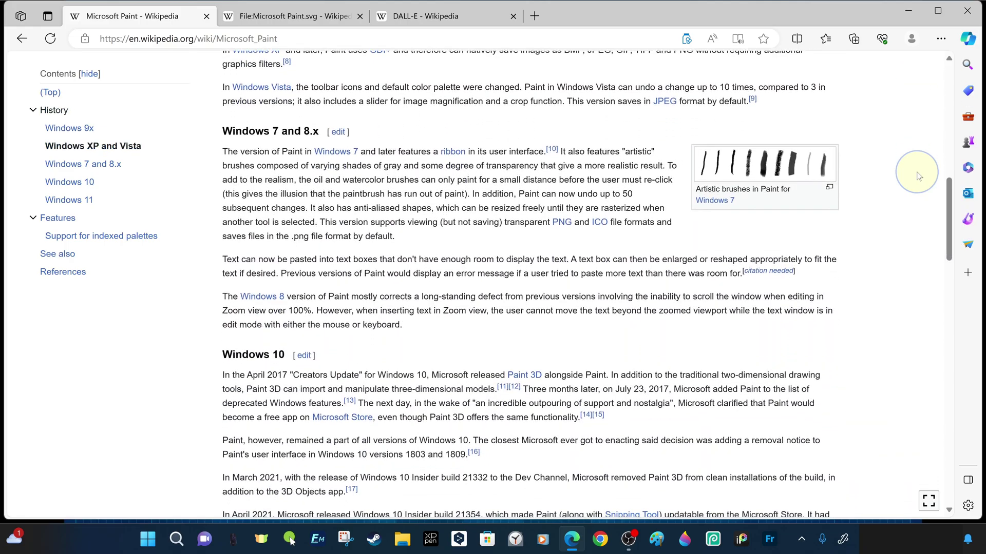
{"action": "scroll", "coordinate": [919, 176], "scroll_direction": "down", "scroll_amount": 3}
{"action": "scroll", "coordinate": [918, 176], "scroll_direction": "down", "scroll_amount": 4}
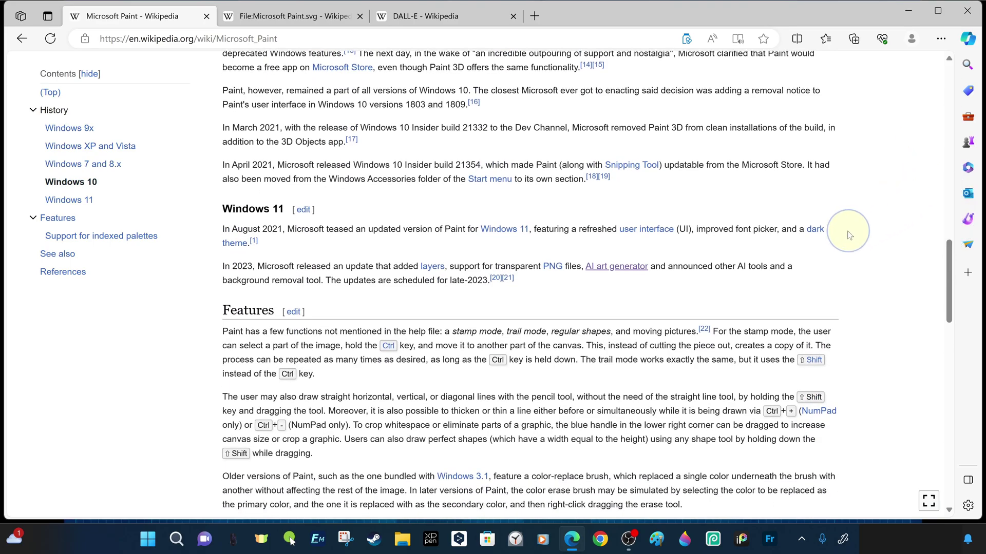
{"action": "scroll", "coordinate": [837, 231], "scroll_direction": "down", "scroll_amount": 1}
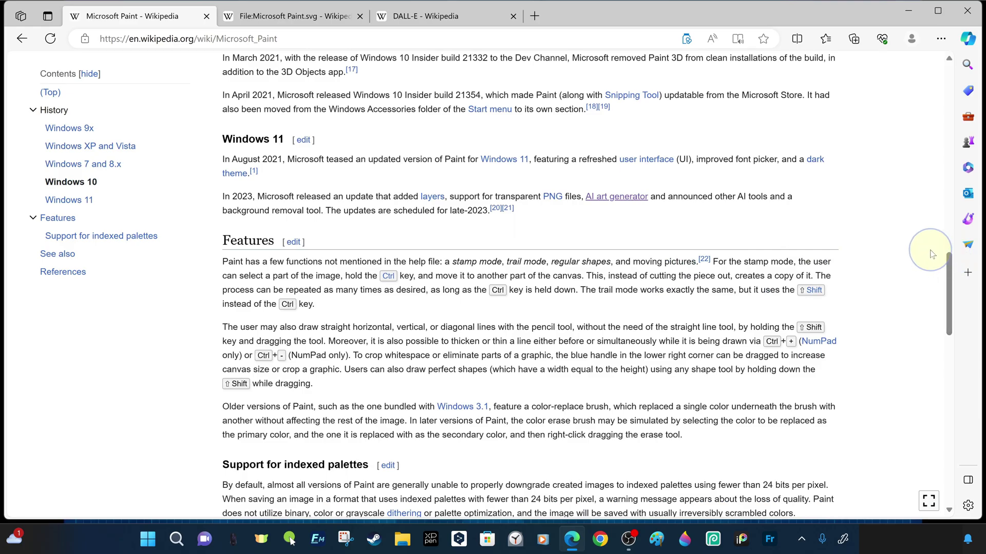
{"action": "scroll", "coordinate": [932, 253], "scroll_direction": "down", "scroll_amount": 2}
{"action": "scroll", "coordinate": [932, 253], "scroll_direction": "up", "scroll_amount": 4}
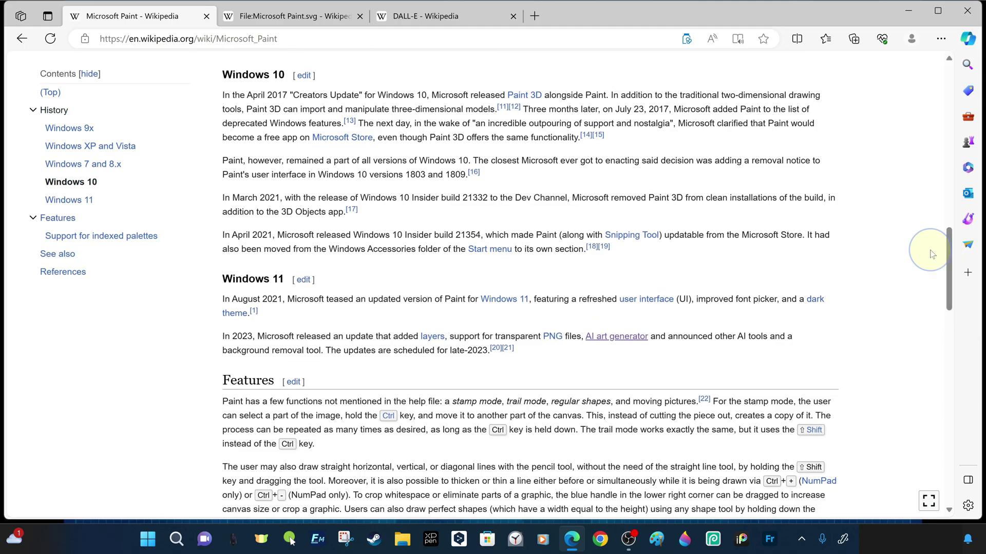
{"action": "scroll", "coordinate": [932, 253], "scroll_direction": "down", "scroll_amount": 4}
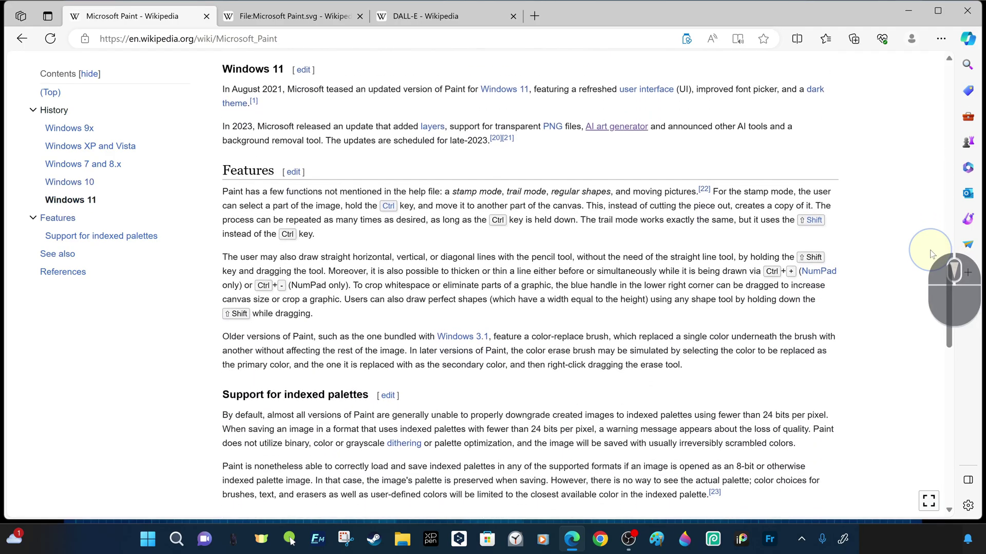
{"action": "scroll", "coordinate": [932, 253], "scroll_direction": "down", "scroll_amount": 4}
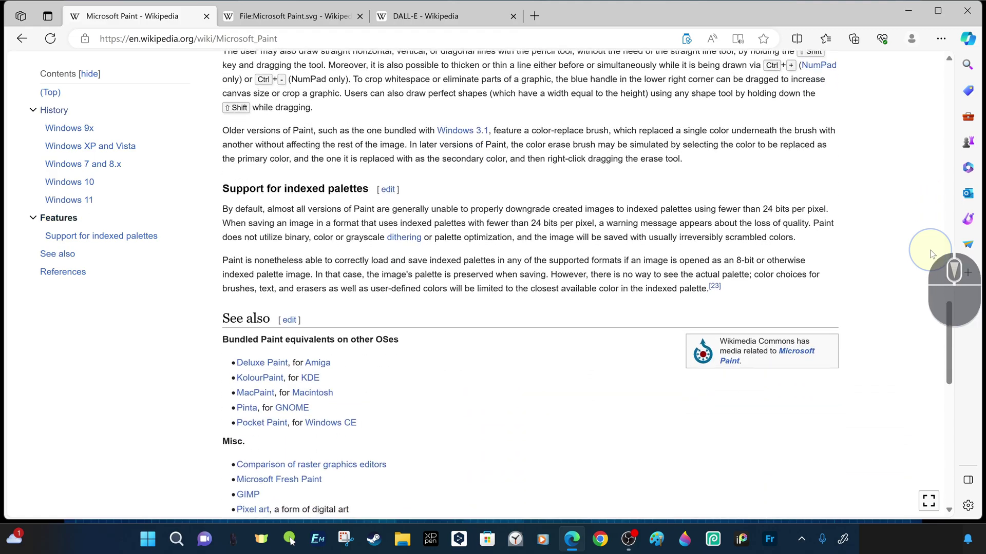
{"action": "scroll", "coordinate": [928, 250], "scroll_direction": "down", "scroll_amount": 7}
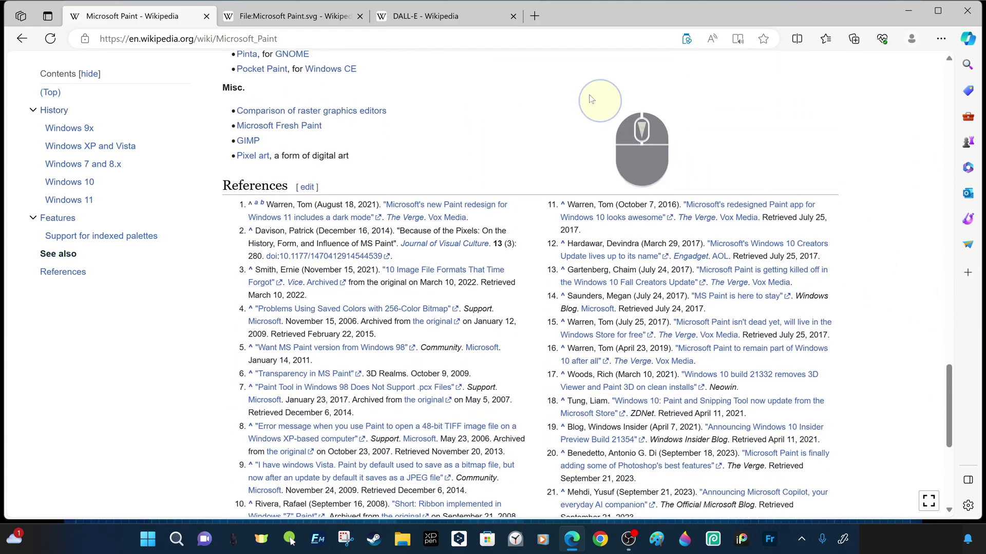
Glance at the Microsoft Paint icon file and DALL-E pages, and return to the Paint article's Windows 11 section on layers and AI art generator
{"action": "left_click", "coordinate": [272, 16]}
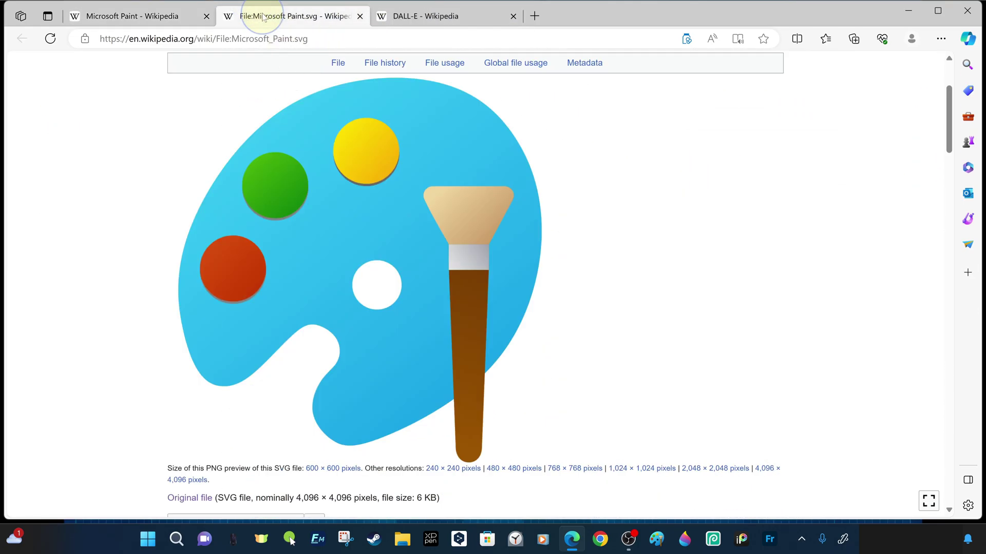
{"action": "left_click", "coordinate": [431, 18]}
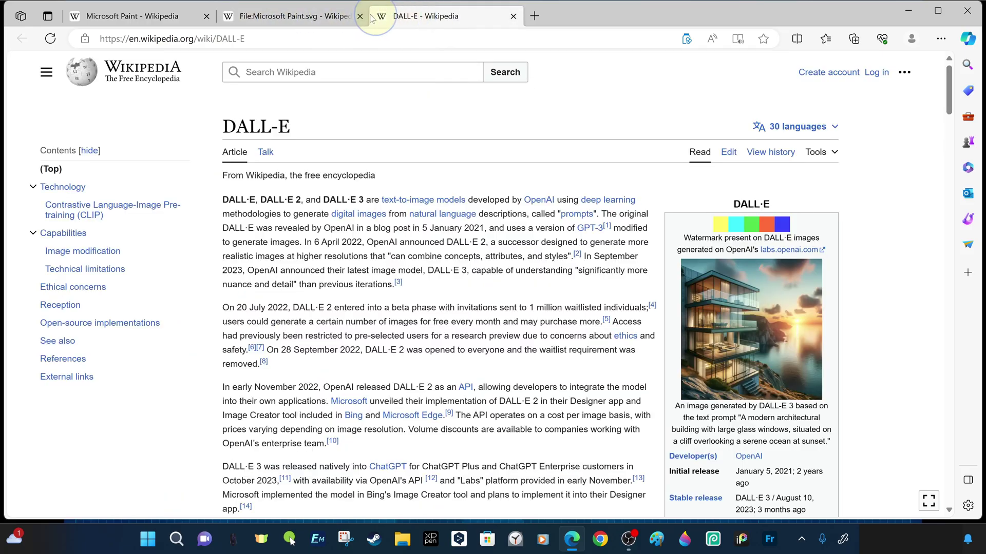
{"action": "left_click", "coordinate": [268, 17]}
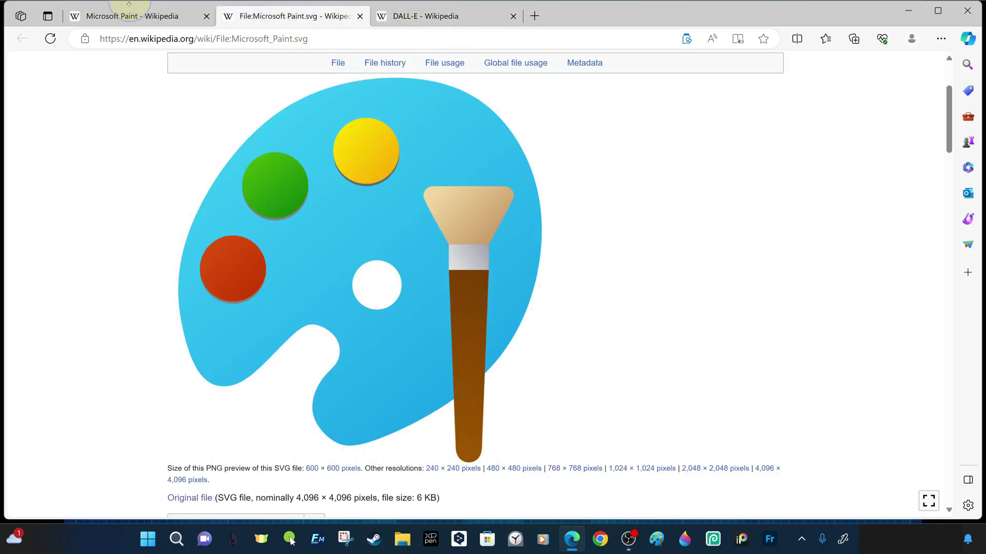
{"action": "left_click", "coordinate": [127, 21]}
{"action": "scroll", "coordinate": [532, 210], "scroll_direction": "up", "scroll_amount": 10}
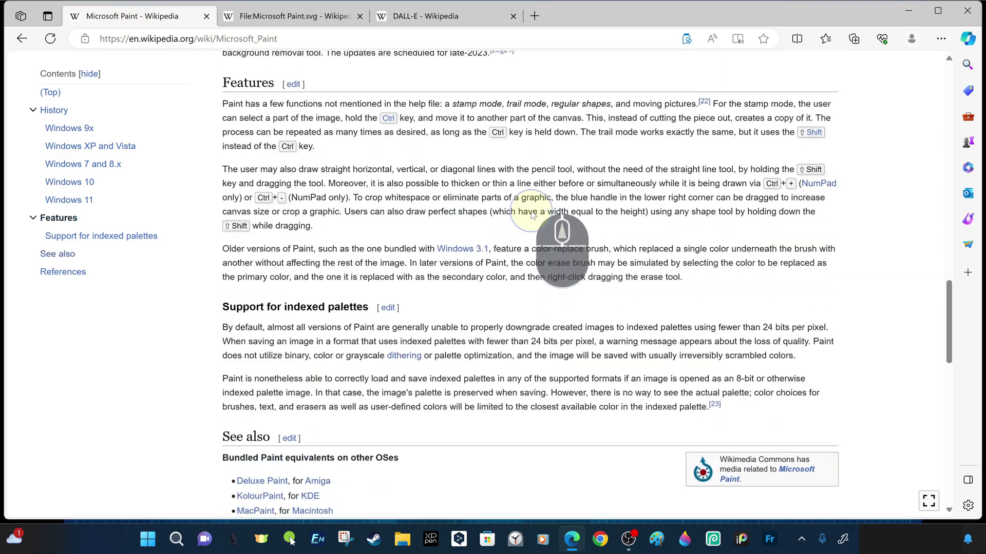
{"action": "scroll", "coordinate": [532, 201], "scroll_direction": "up", "scroll_amount": 3}
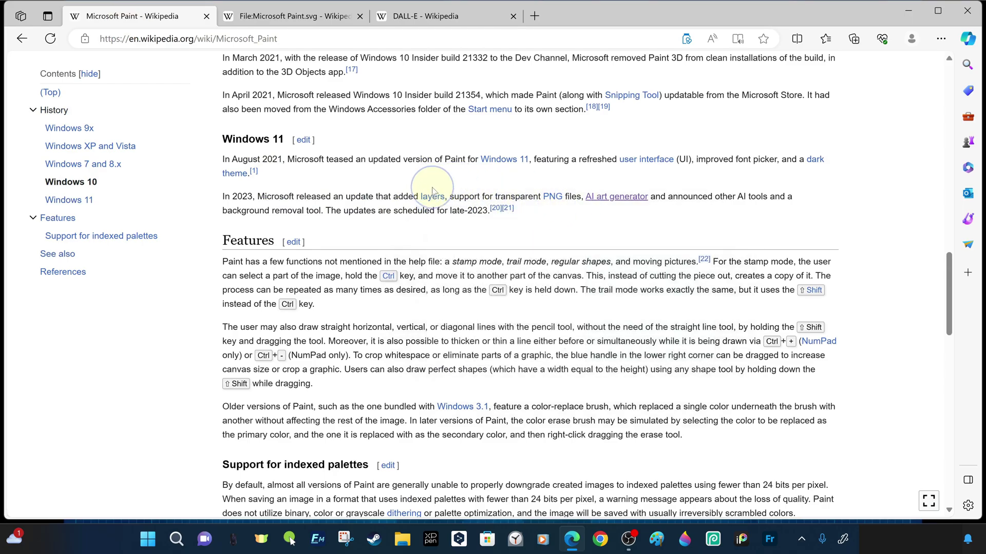
{"action": "mouse_move", "coordinate": [433, 196]}
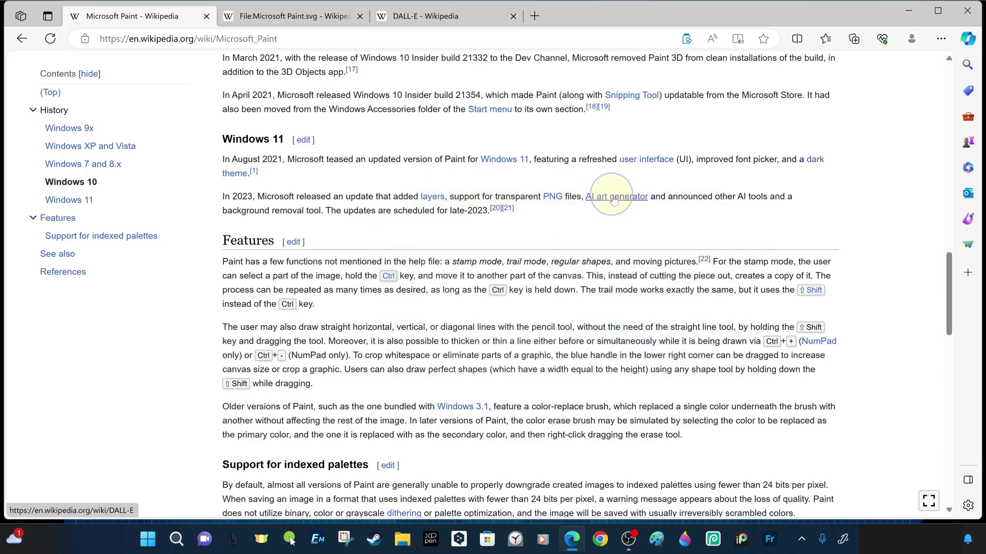
{"action": "mouse_move", "coordinate": [617, 201]}
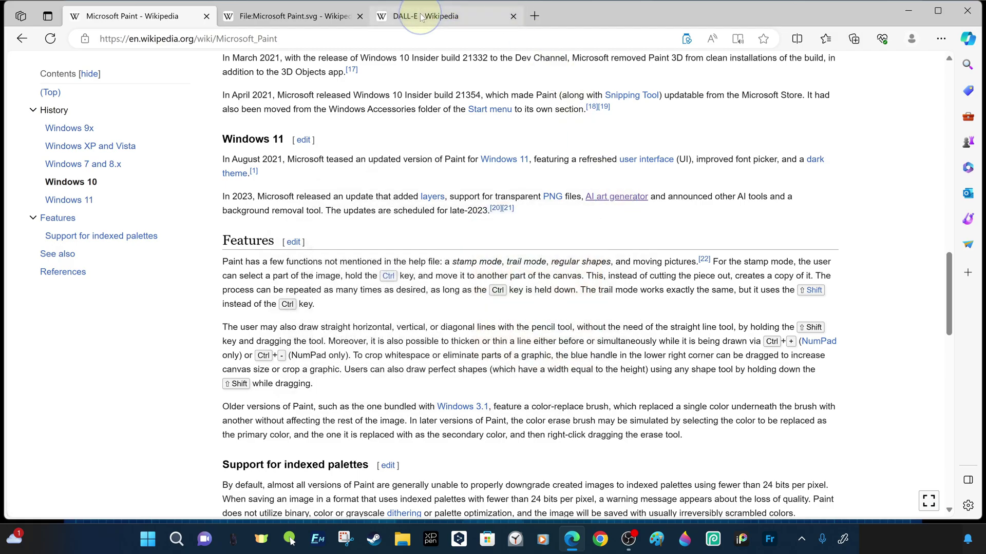
View the introduction of the DALL-E Wikipedia article and minimize the browser window
{"action": "mouse_move", "coordinate": [421, 18]}
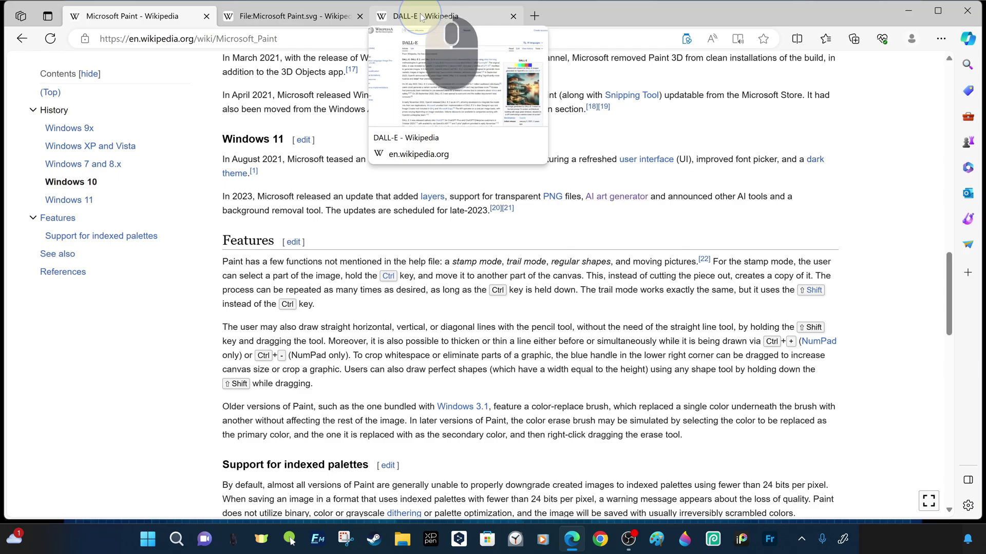
{"action": "left_click", "coordinate": [421, 17]}
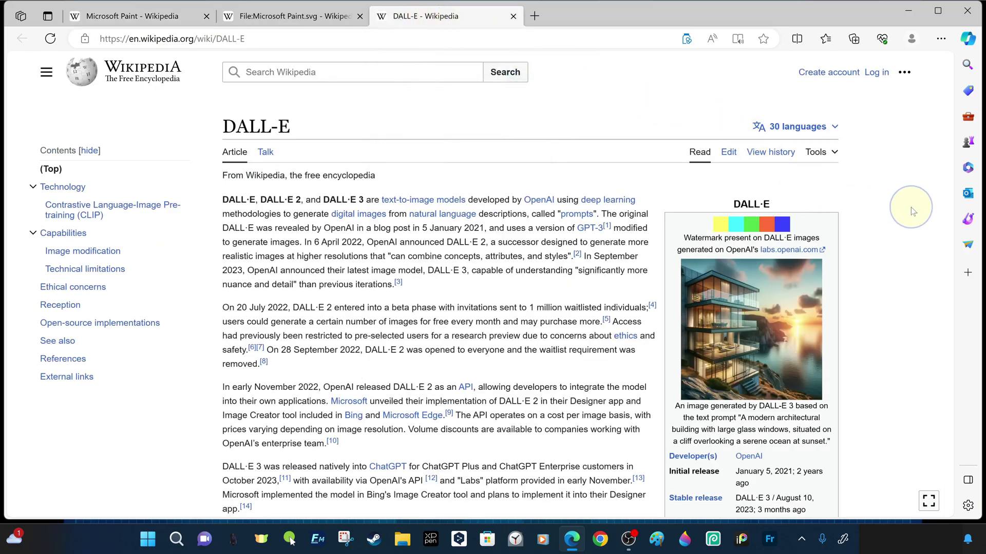
{"action": "scroll", "coordinate": [911, 211], "scroll_direction": "down", "scroll_amount": 3}
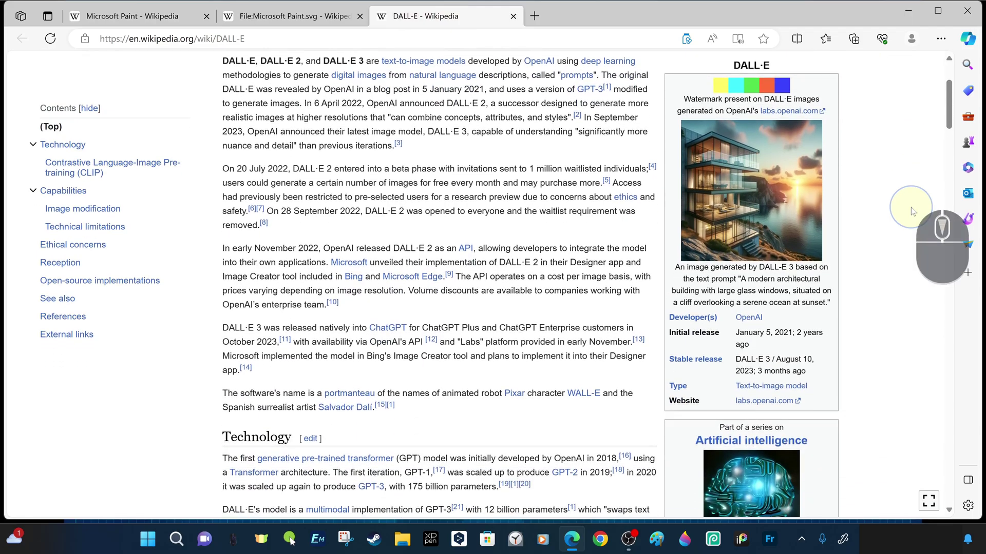
{"action": "left_click", "coordinate": [911, 11]}
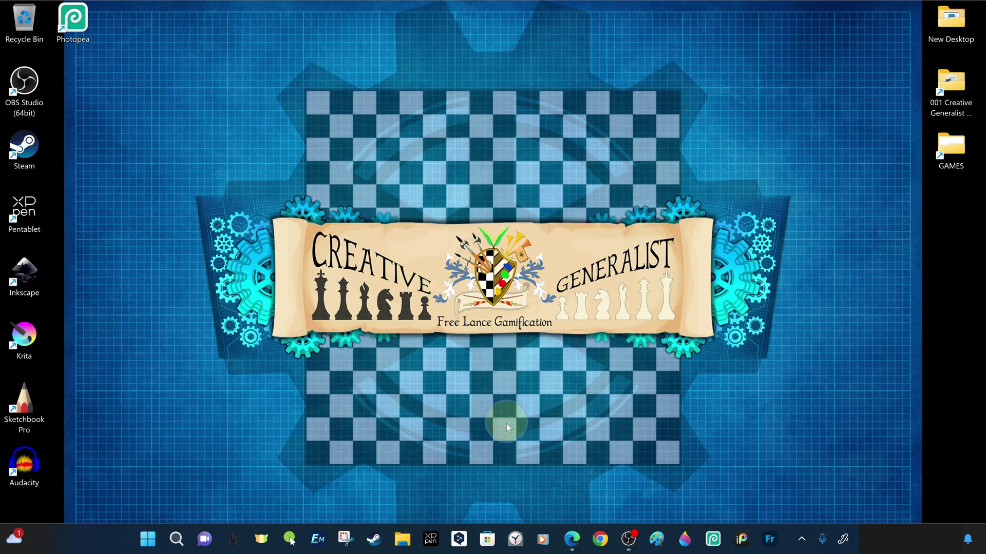
Open the Microsoft Store, search for "paint", and open the product page of Microsoft's Paint app
{"action": "left_click", "coordinate": [487, 539]}
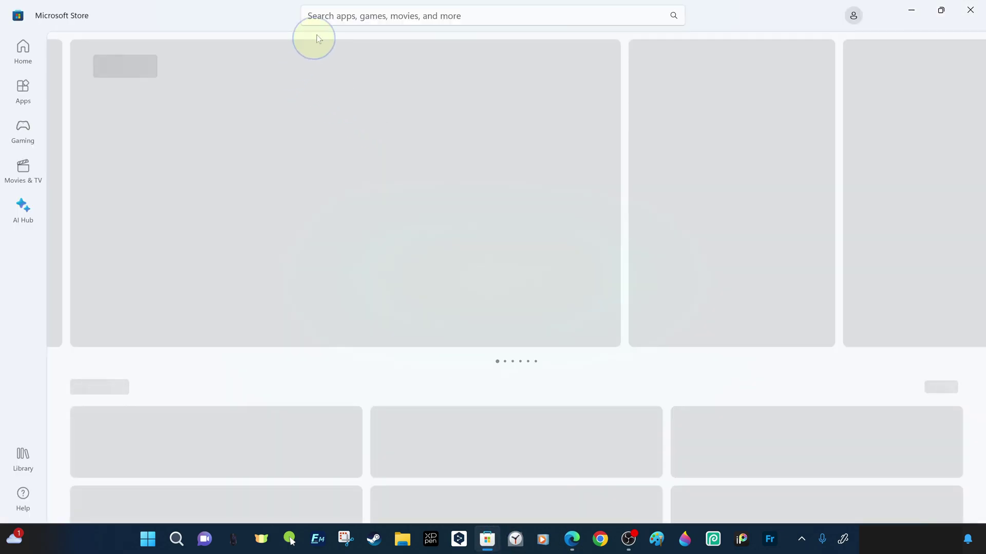
{"action": "left_click", "coordinate": [331, 17]}
{"action": "left_click", "coordinate": [353, 46]}
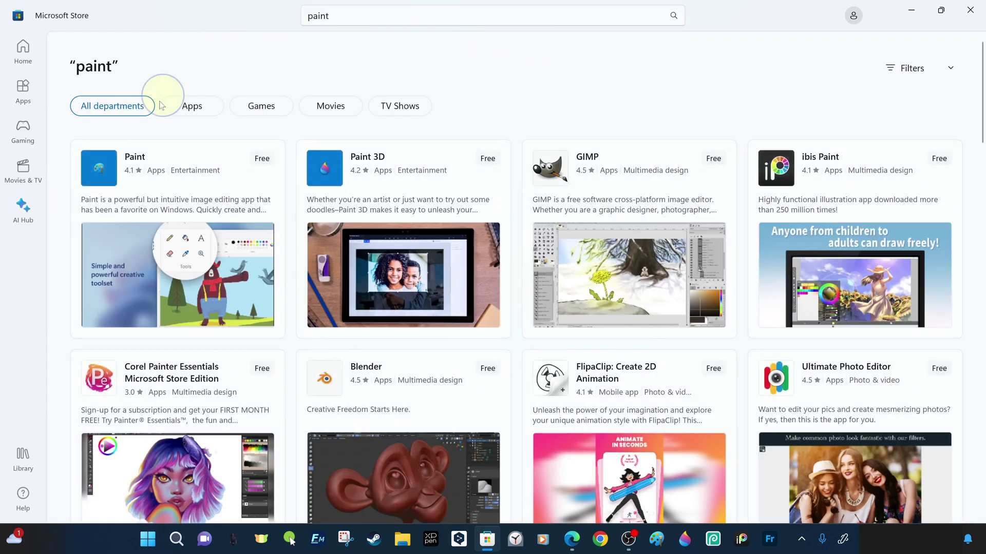
{"action": "left_click", "coordinate": [254, 206]}
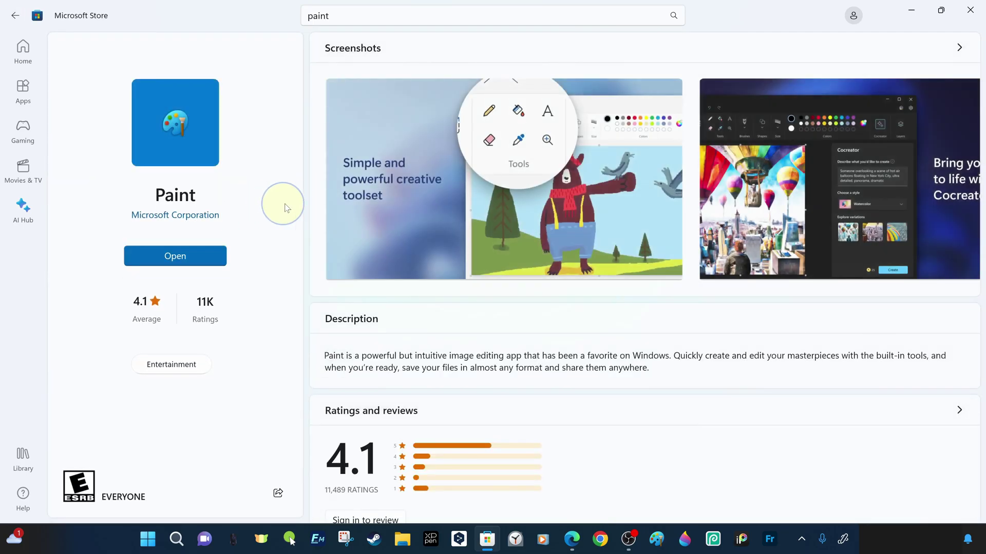
Examine all six Paint store screenshots at full size, from the creative toolset to transparent image support, and close the viewer
{"action": "left_click", "coordinate": [412, 209]}
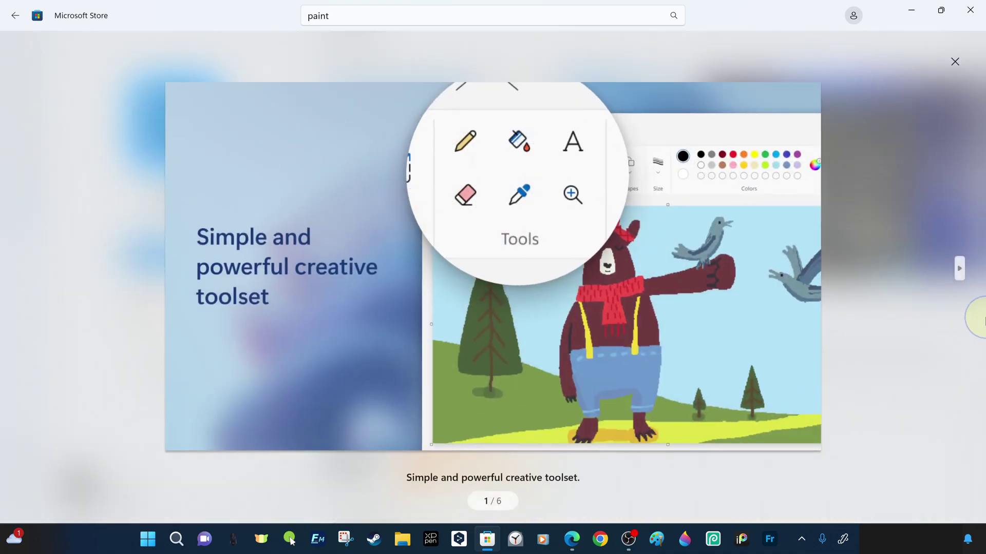
{"action": "key", "text": "Right"}
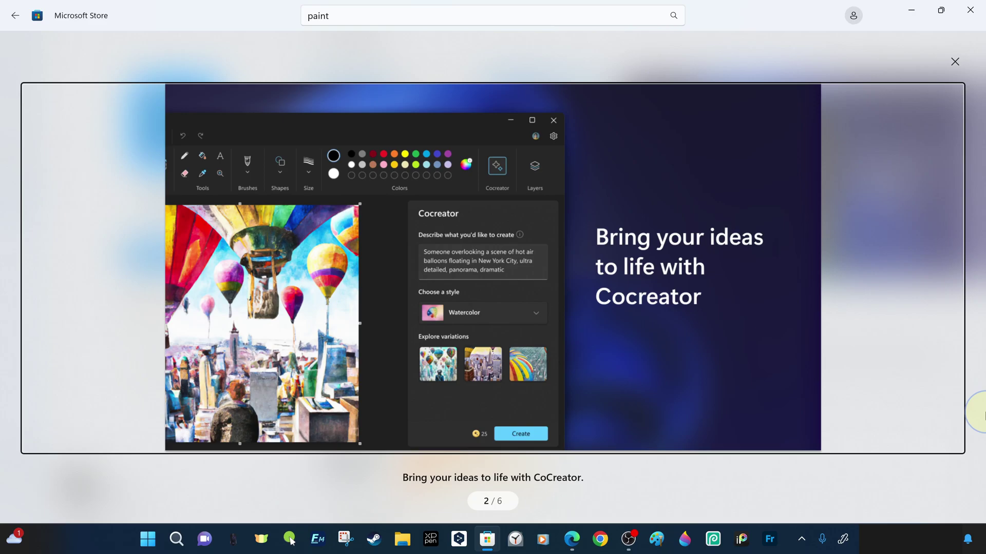
{"action": "key", "text": "Right"}
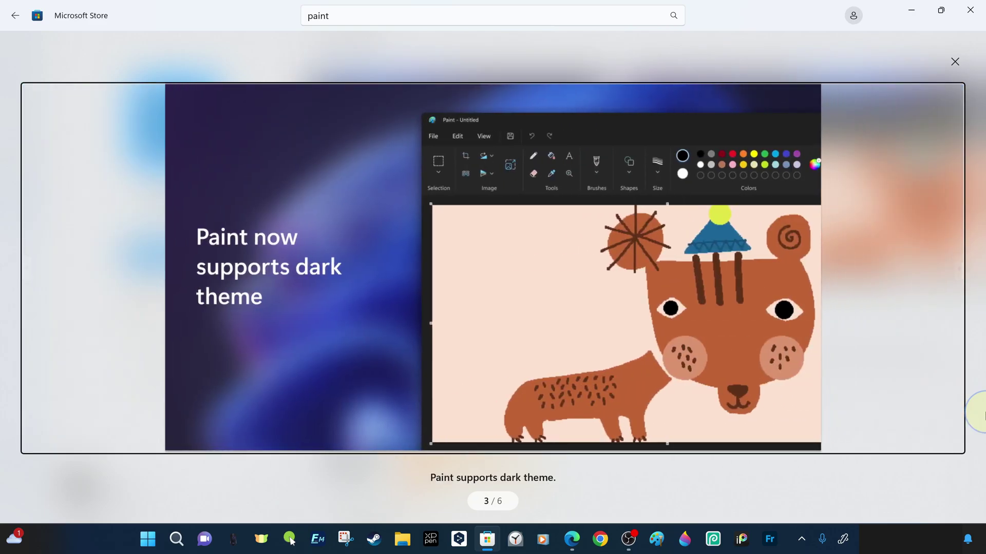
{"action": "key", "text": "Right"}
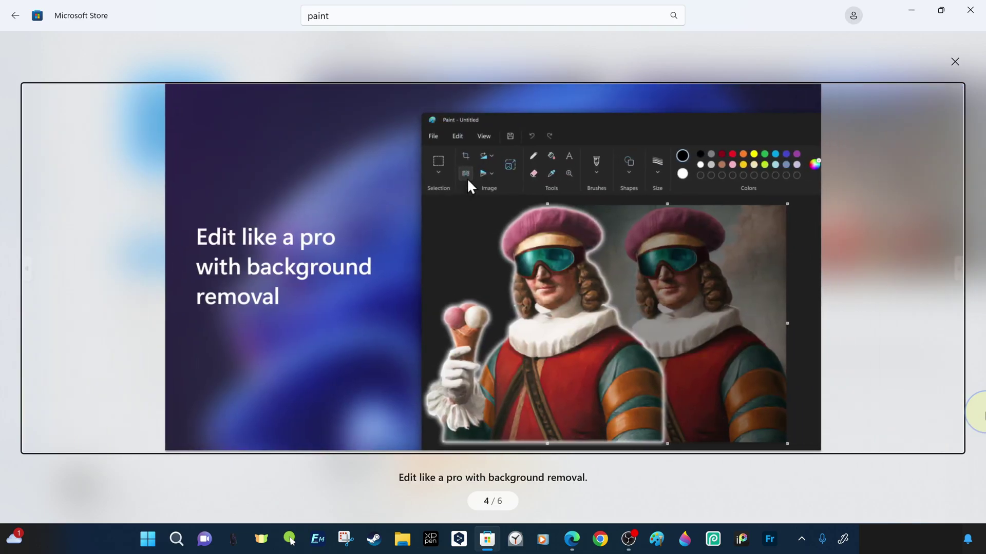
{"action": "key", "text": "Right"}
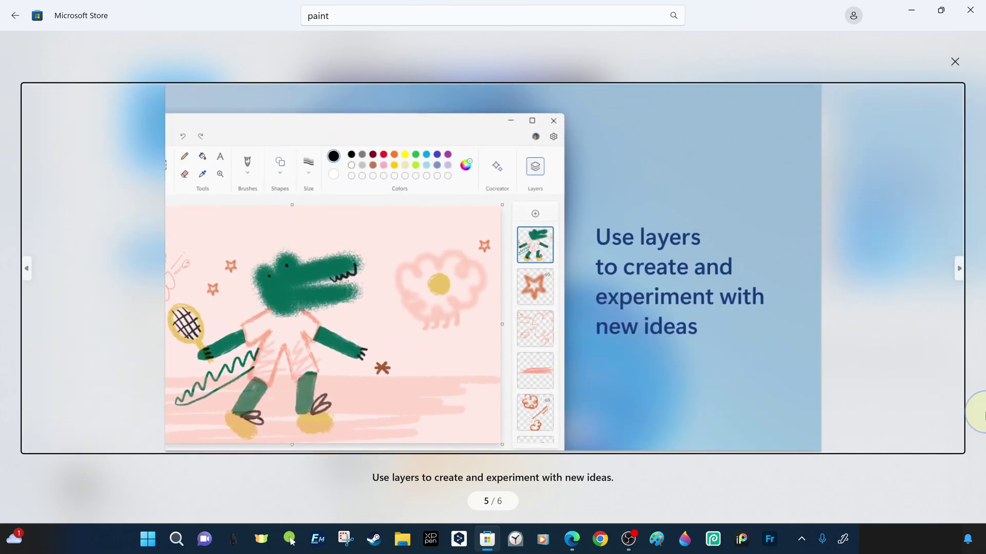
{"action": "key", "text": "Right"}
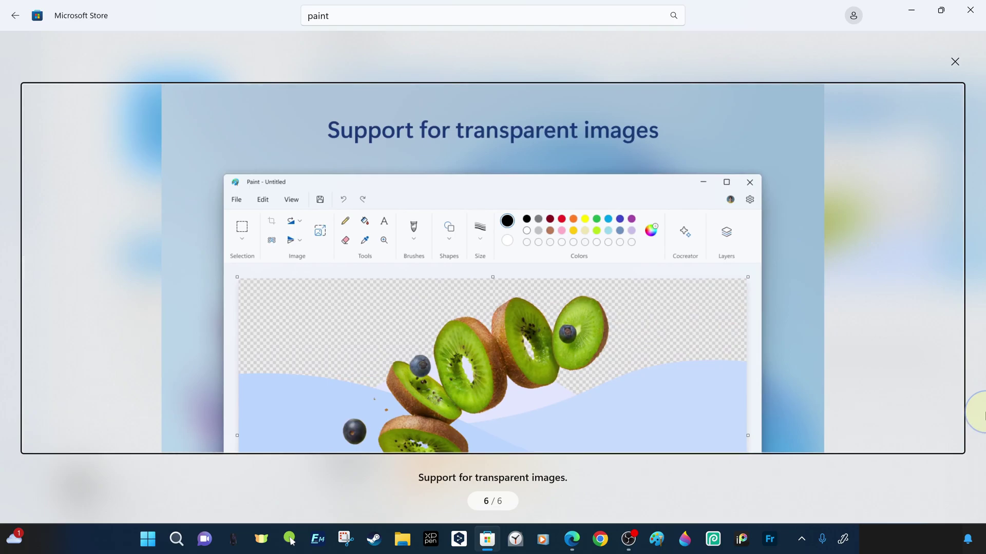
{"action": "key", "text": "Right"}
{"action": "key", "text": "Escape"}
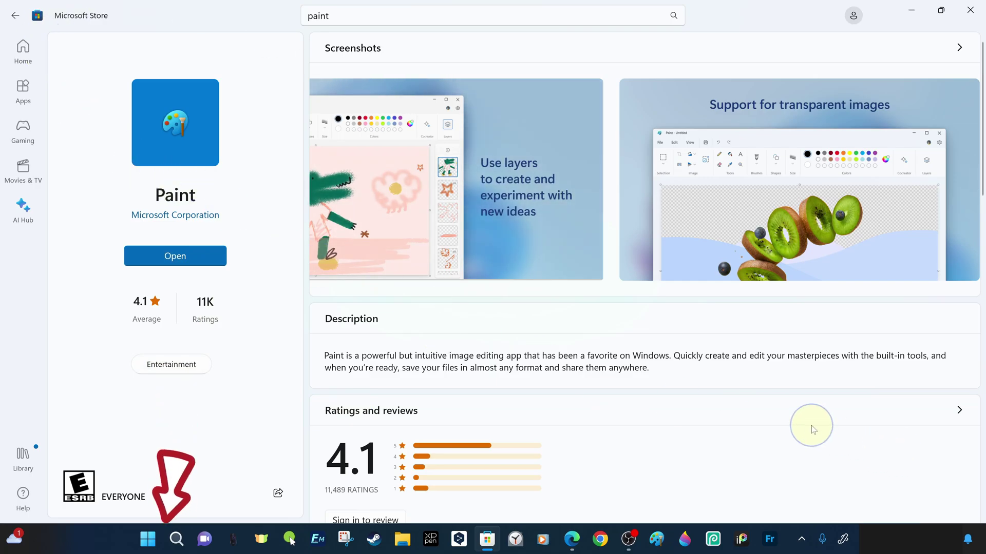
Minimize the Microsoft Store to return to the desktop and launch Paint with a blank untitled canvas
{"action": "double_click", "coordinate": [902, 9]}
{"action": "key", "text": "super+d"}
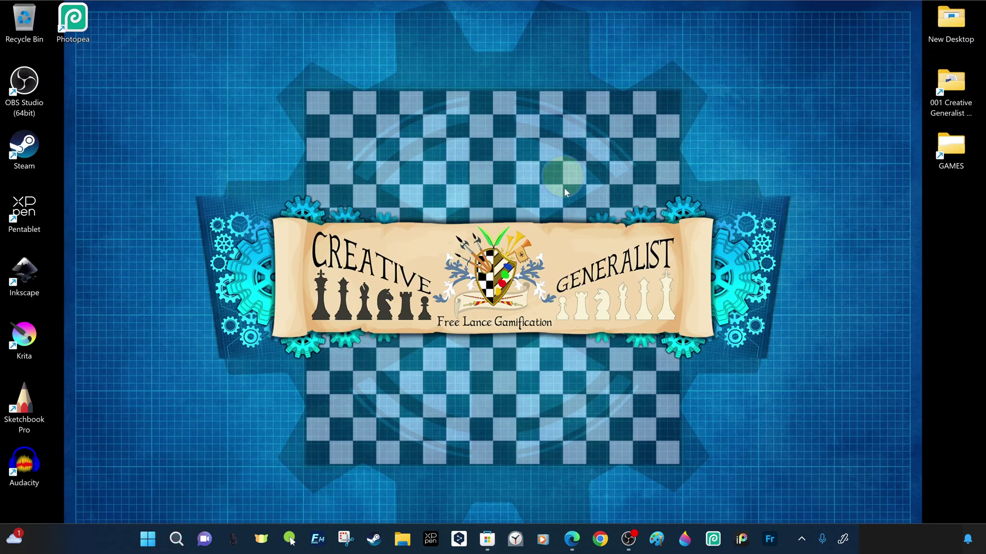
{"action": "left_click", "coordinate": [659, 540]}
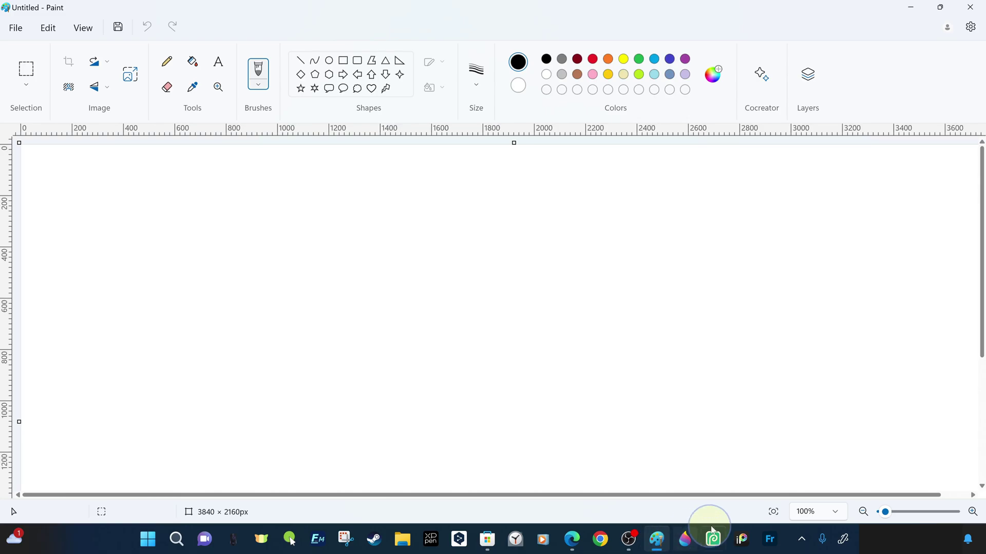
Fit the canvas in the window and shrink it successively to about 1299 × 795, 678 × 577 and 678 × 265 px
{"action": "left_click", "coordinate": [775, 512]}
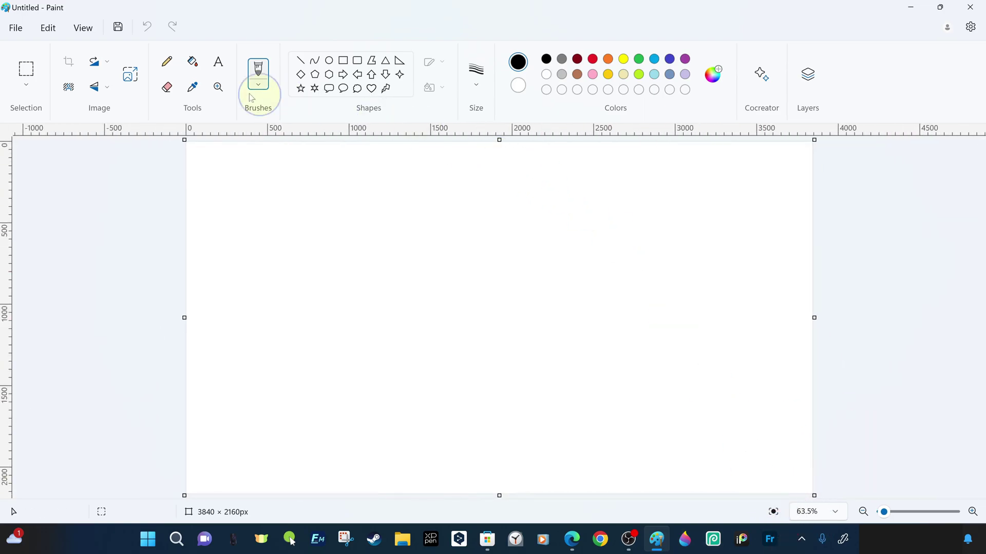
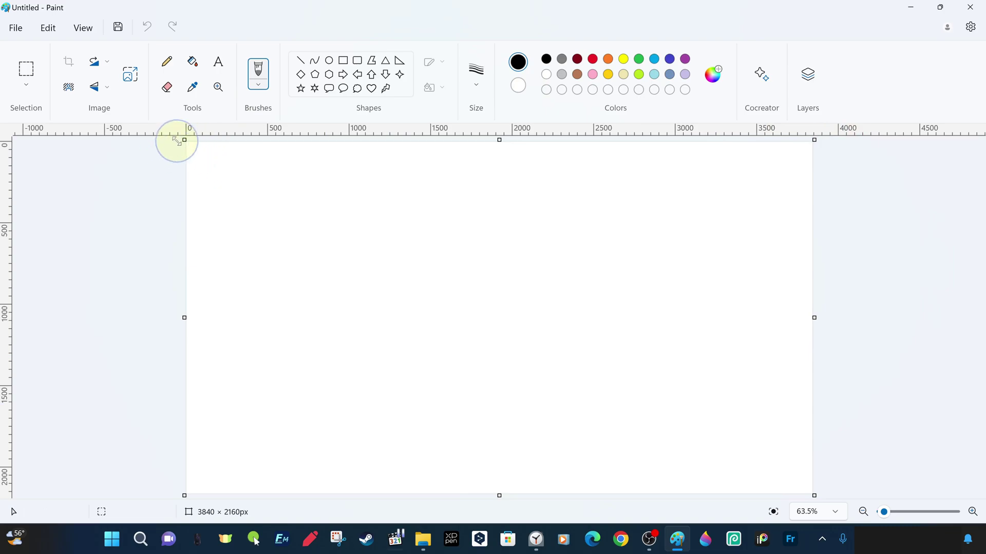
{"action": "left_click_drag", "start_coordinate": [183, 138], "coordinate": [601, 365]}
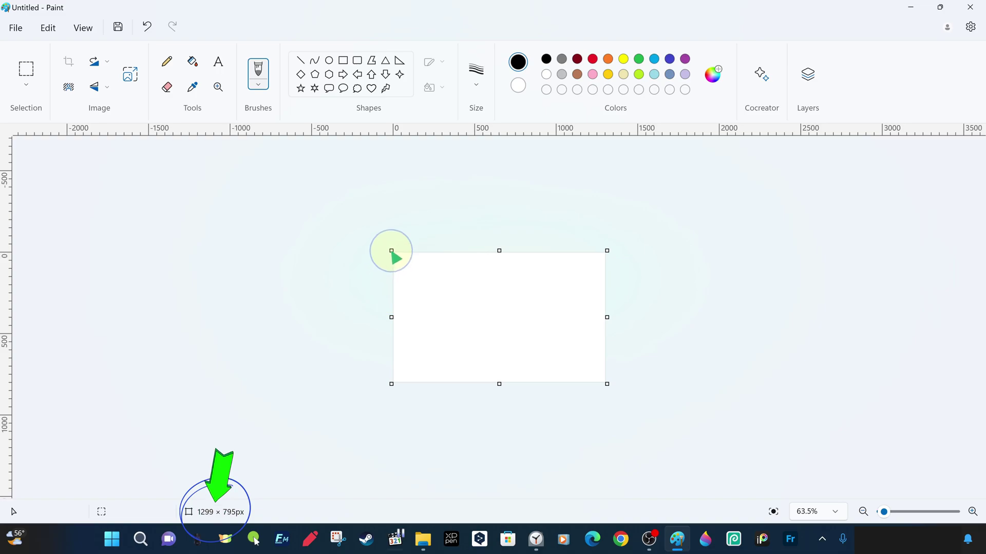
{"action": "left_click_drag", "start_coordinate": [391, 251], "coordinate": [495, 289]}
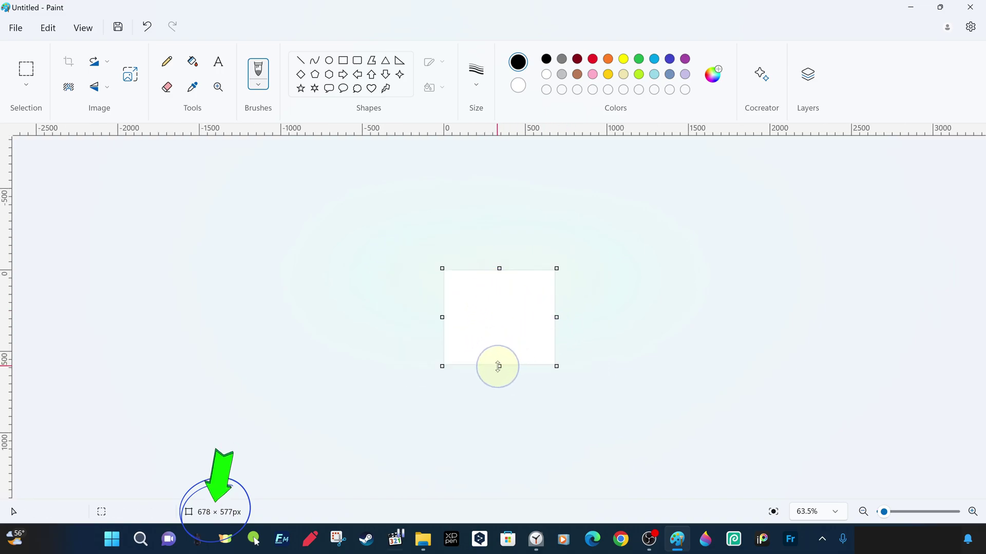
{"action": "left_click_drag", "start_coordinate": [499, 365], "coordinate": [496, 314]}
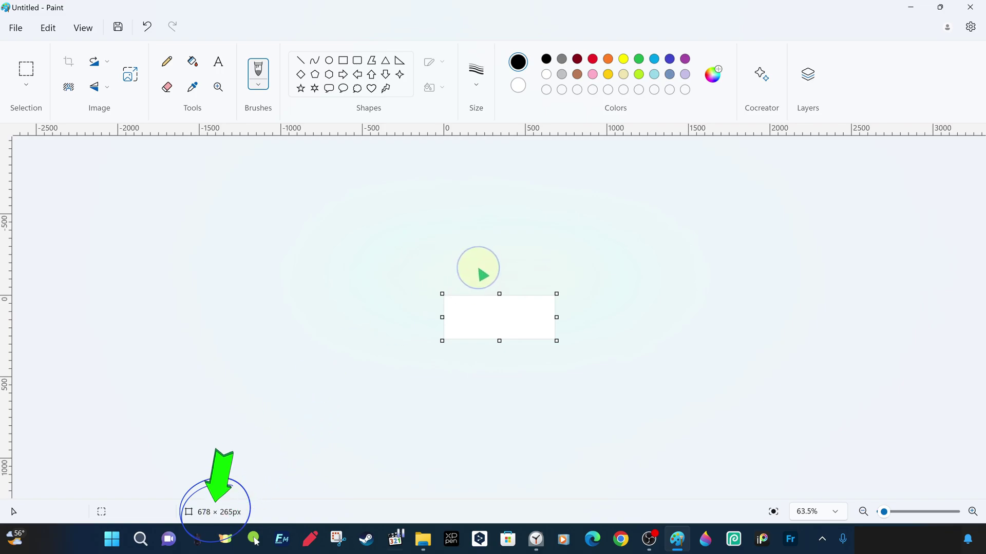
Undo all three canvas resizes
{"action": "left_click", "coordinate": [148, 26]}
{"action": "left_click", "coordinate": [147, 26]}
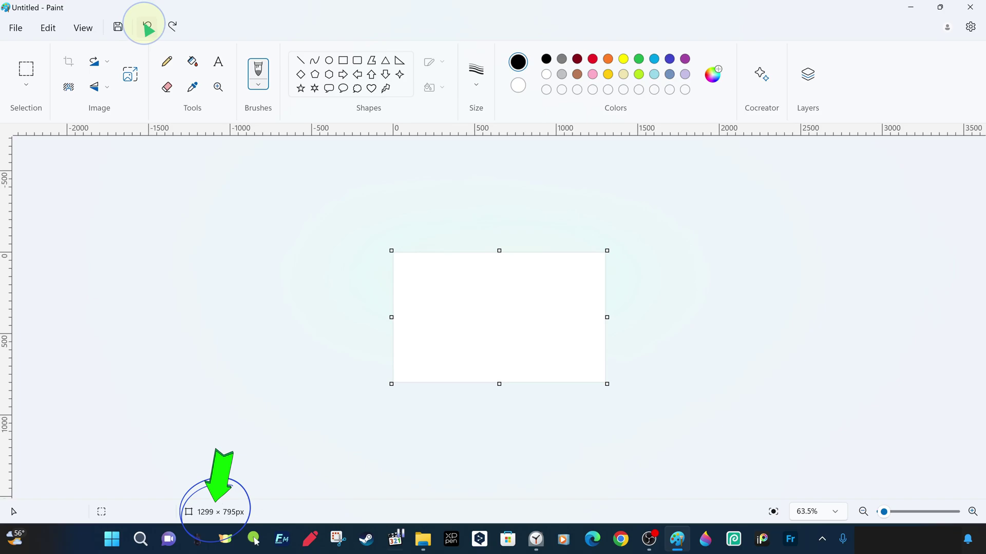
{"action": "left_click", "coordinate": [147, 27]}
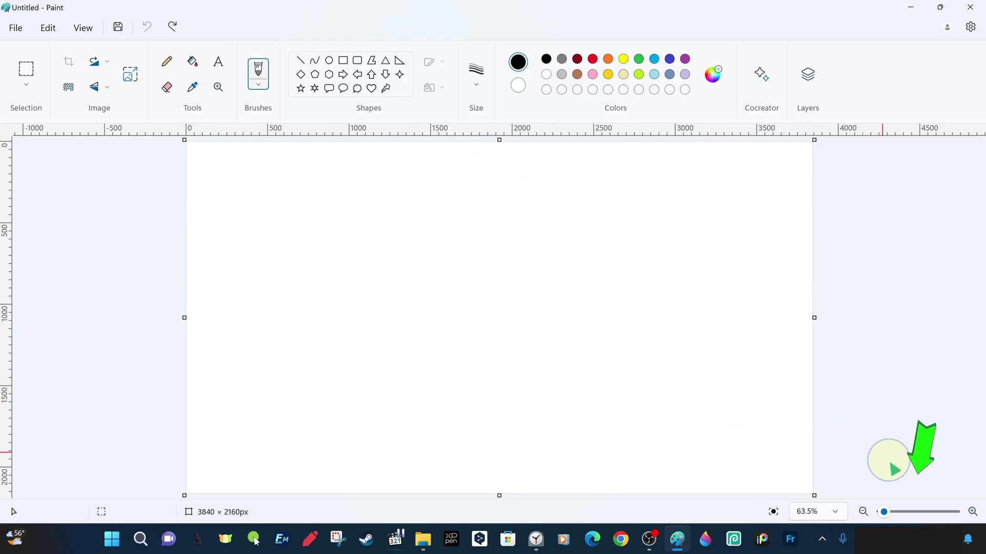
Zoom the blank canvas out to 25% and zoom in and out around its centre, ending at 68.5%
{"action": "mouse_move", "coordinate": [883, 512]}
{"action": "left_mouse_down"}
{"action": "mouse_move", "coordinate": [896, 512]}
{"action": "mouse_move", "coordinate": [883, 513]}
{"action": "left_mouse_up"}
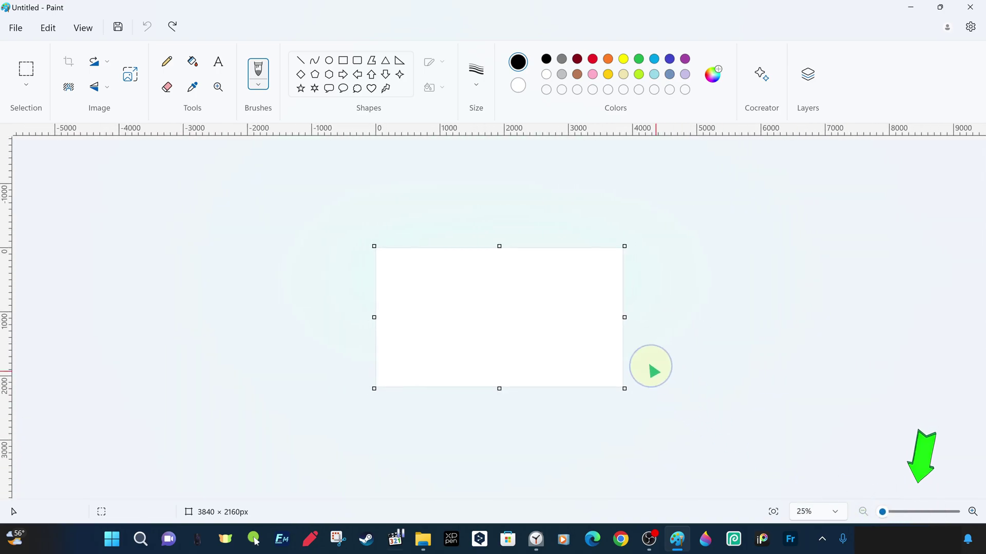
{"action": "scroll", "coordinate": [511, 329], "scroll_direction": "up", "scroll_amount": 5, "text": "ctrl"}
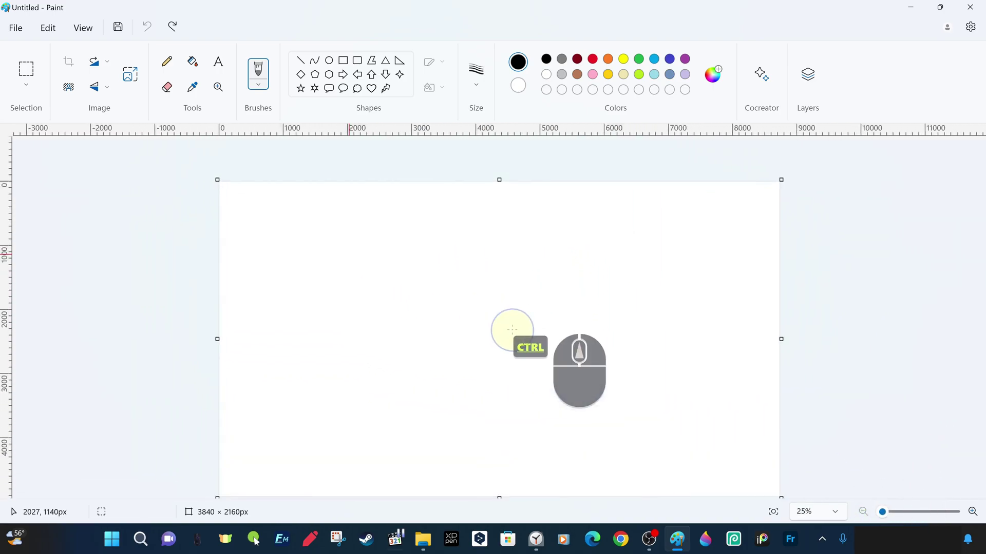
{"action": "scroll", "coordinate": [511, 329], "scroll_direction": "down", "scroll_amount": 2, "text": "ctrl"}
{"action": "scroll", "coordinate": [512, 330], "scroll_direction": "down", "scroll_amount": 2, "text": "ctrl"}
{"action": "scroll", "coordinate": [512, 330], "scroll_direction": "up", "scroll_amount": 4, "text": "ctrl"}
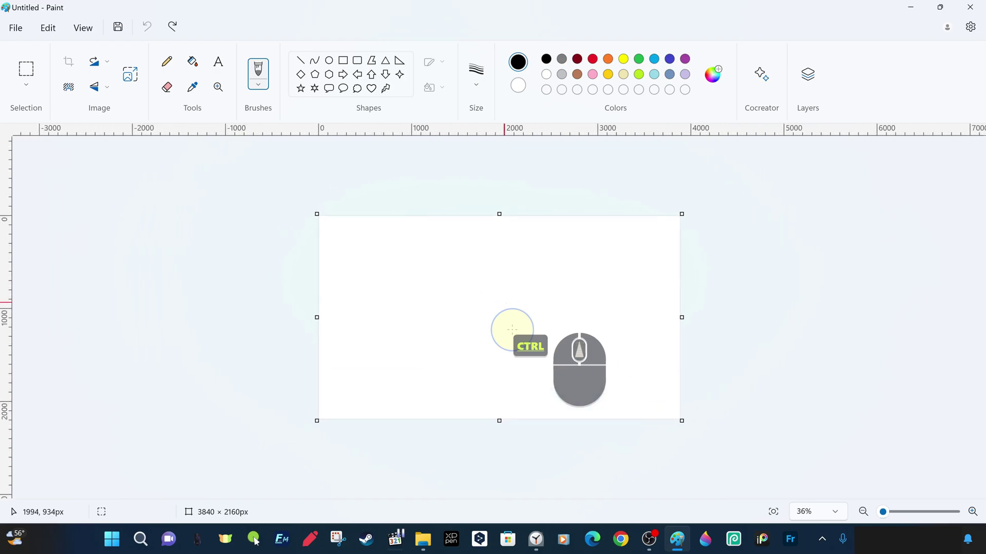
{"action": "scroll", "coordinate": [533, 345], "scroll_direction": "up", "scroll_amount": 2}
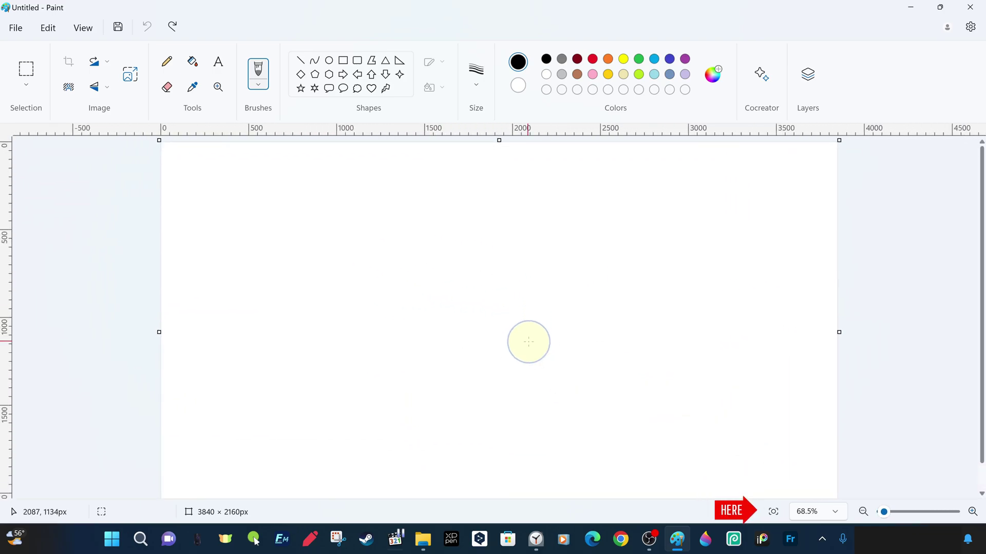
Choose a calligraphy-style brush and a stroke size, draw four curved black strokes, and handwrite "Canvas" below them
{"action": "left_click", "coordinate": [256, 85]}
{"action": "left_click", "coordinate": [301, 141]}
{"action": "left_click", "coordinate": [475, 80]}
{"action": "left_click", "coordinate": [488, 200]}
{"action": "left_click_drag", "start_coordinate": [241, 184], "coordinate": [233, 232]}
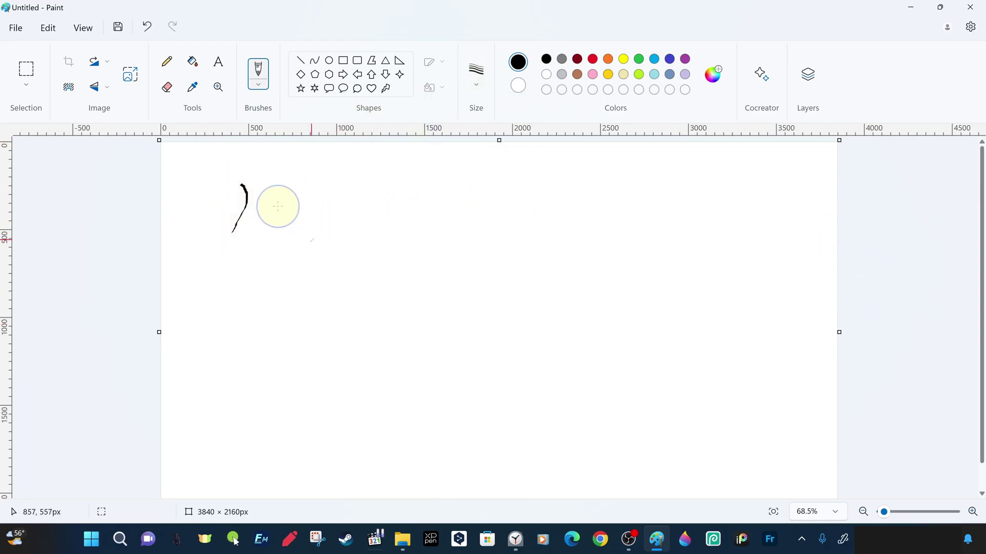
{"action": "left_click_drag", "start_coordinate": [299, 168], "coordinate": [298, 245]}
{"action": "left_click_drag", "start_coordinate": [331, 165], "coordinate": [319, 252]}
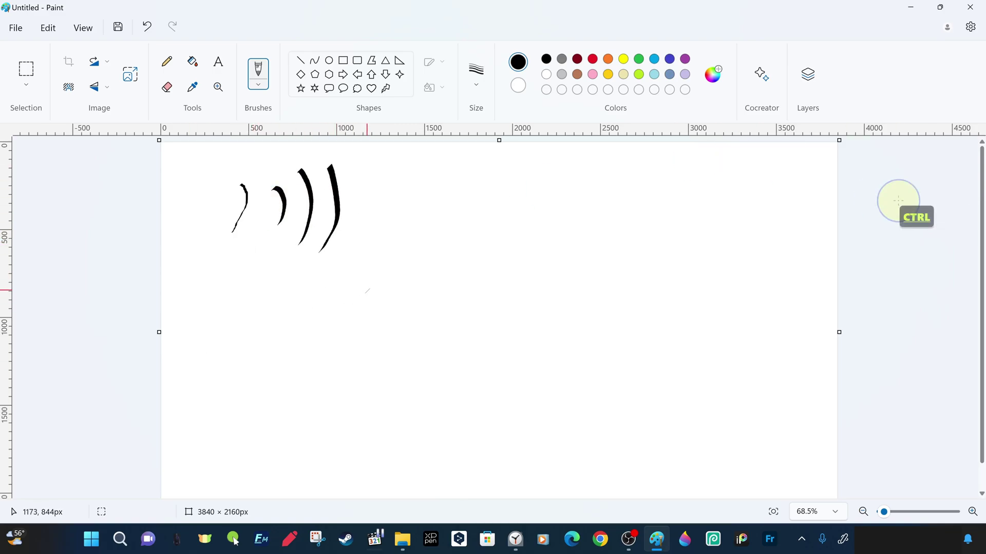
{"action": "left_click_drag", "start_coordinate": [370, 291], "coordinate": [380, 358]}
{"action": "left_click_drag", "start_coordinate": [434, 368], "coordinate": [426, 369]}
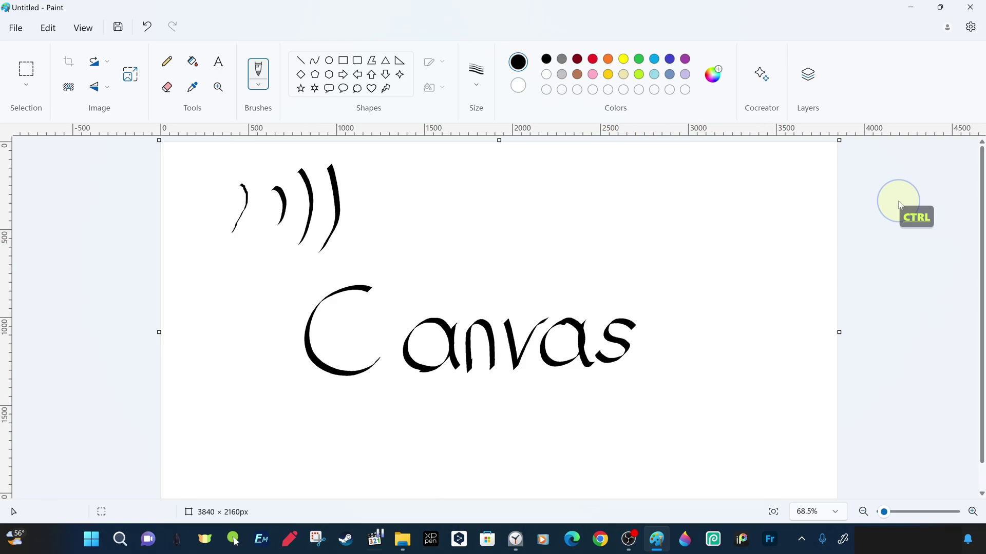
Zoom in around the curved strokes and undo the thick diagonal stroke beside them
{"action": "scroll", "coordinate": [661, 334], "scroll_direction": "down", "scroll_amount": 1}
{"action": "scroll", "coordinate": [660, 333], "scroll_direction": "up", "scroll_amount": 4}
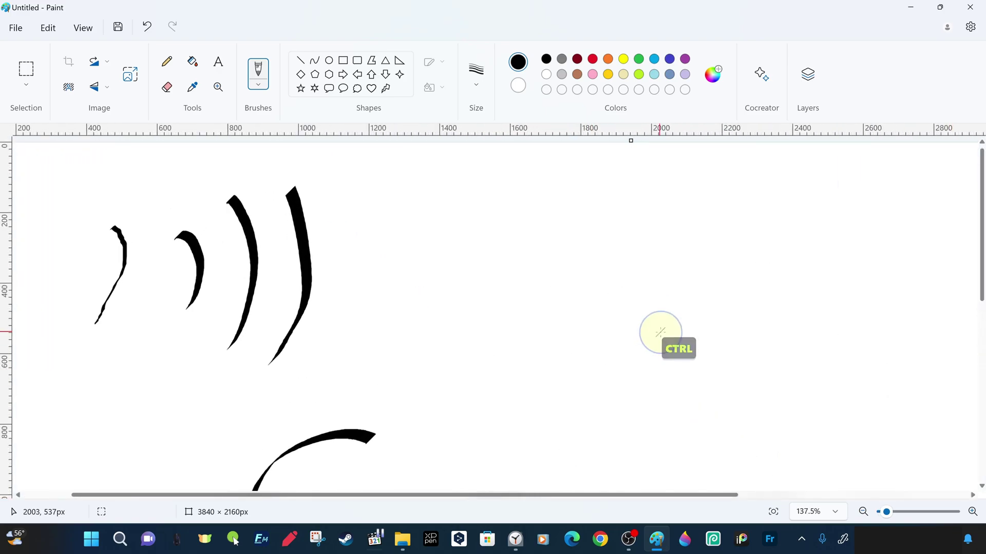
{"action": "scroll", "coordinate": [660, 333], "scroll_direction": "up", "scroll_amount": 5}
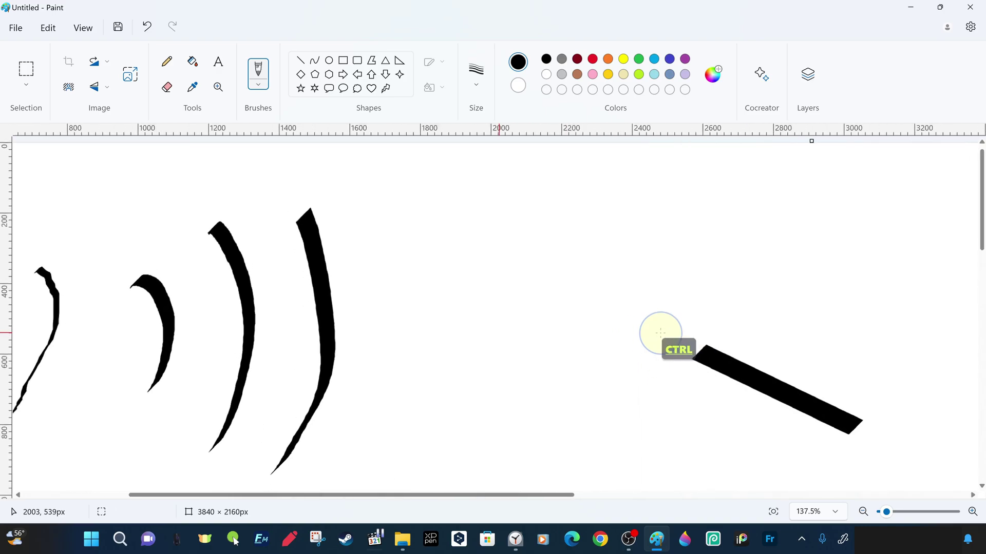
{"action": "scroll", "coordinate": [661, 333], "scroll_direction": "down", "scroll_amount": 3}
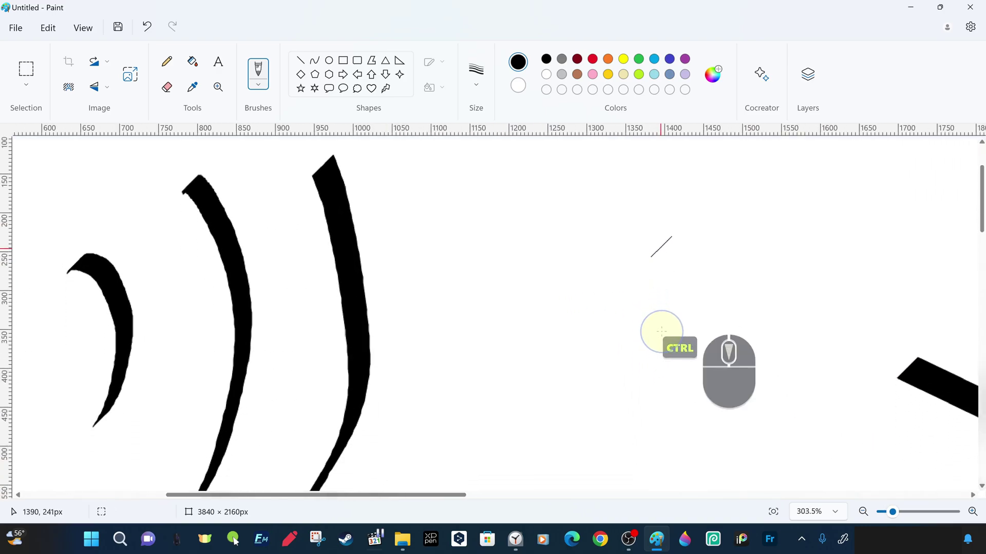
{"action": "key", "text": "ctrl+z"}
Explore the drawing by zooming and moving vertically and horizontally across it, and bring the whole canvas back into view at 54%
{"action": "scroll", "coordinate": [688, 316], "scroll_direction": "down", "scroll_amount": 5}
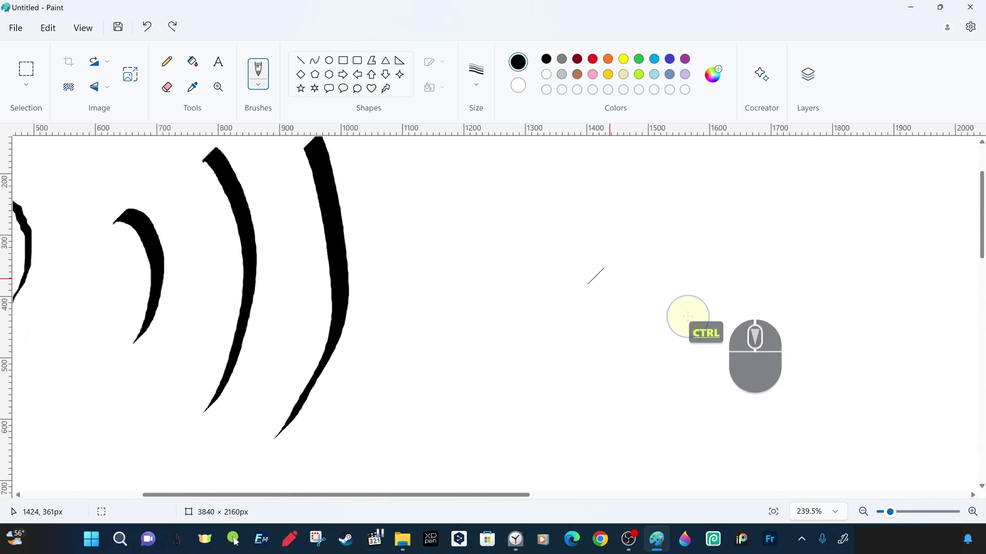
{"action": "scroll", "coordinate": [676, 319], "scroll_direction": "down", "scroll_amount": 3}
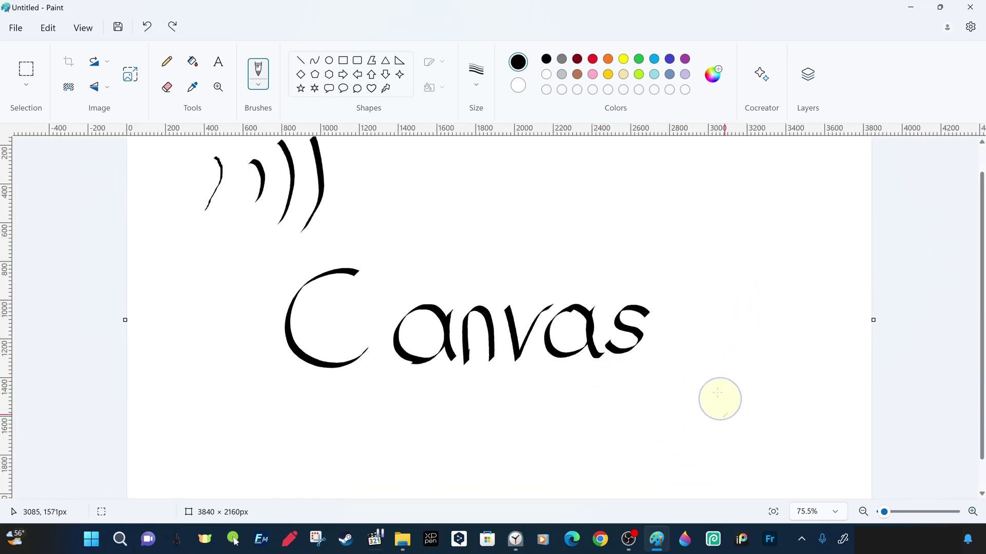
{"action": "scroll", "coordinate": [624, 291], "scroll_direction": "up", "scroll_amount": 4}
{"action": "scroll", "coordinate": [624, 292], "scroll_direction": "down", "scroll_amount": 10}
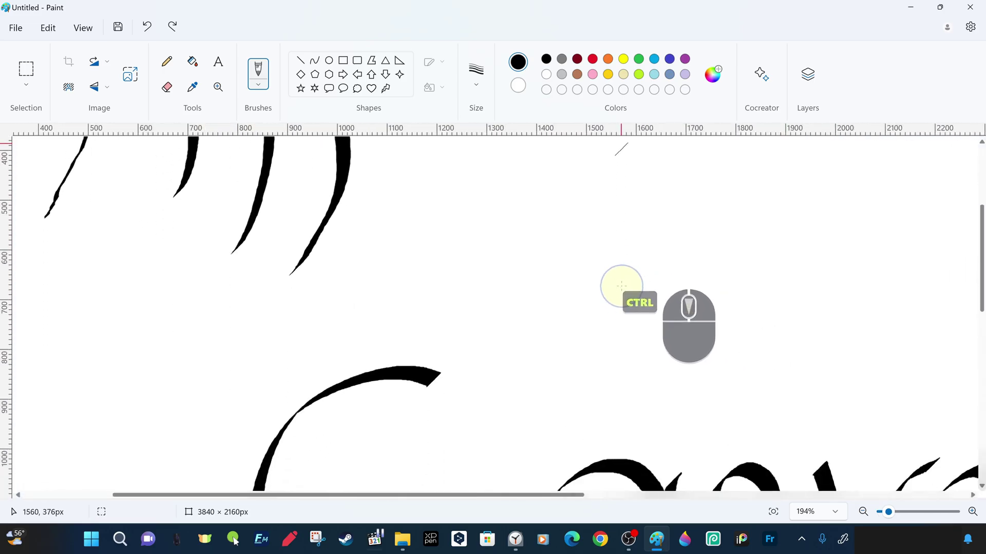
{"action": "scroll", "coordinate": [621, 286], "scroll_direction": "up", "scroll_amount": 2}
{"action": "scroll", "coordinate": [621, 286], "scroll_direction": "up", "scroll_amount": 5}
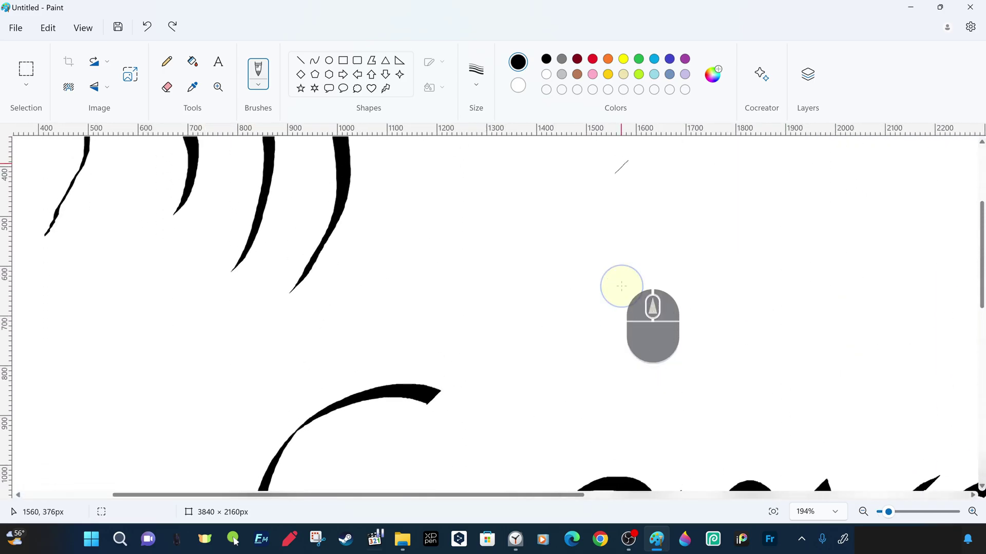
{"action": "mouse_move", "coordinate": [504, 496]}
{"action": "left_mouse_down"}
{"action": "mouse_move", "coordinate": [902, 495]}
{"action": "mouse_move", "coordinate": [585, 495]}
{"action": "left_mouse_up"}
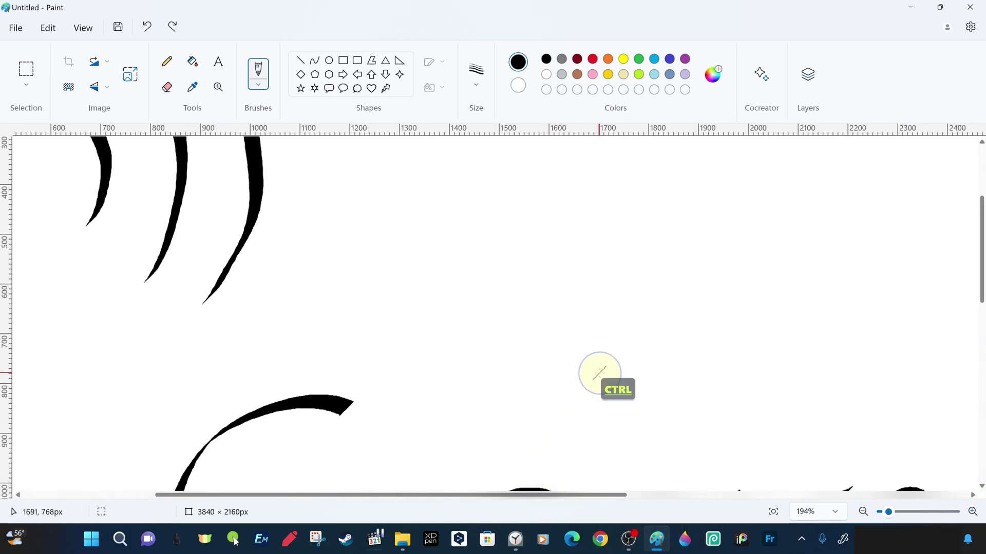
{"action": "scroll", "coordinate": [598, 375], "scroll_direction": "down", "scroll_amount": 6}
{"action": "scroll", "coordinate": [600, 373], "scroll_direction": "down", "scroll_amount": 3}
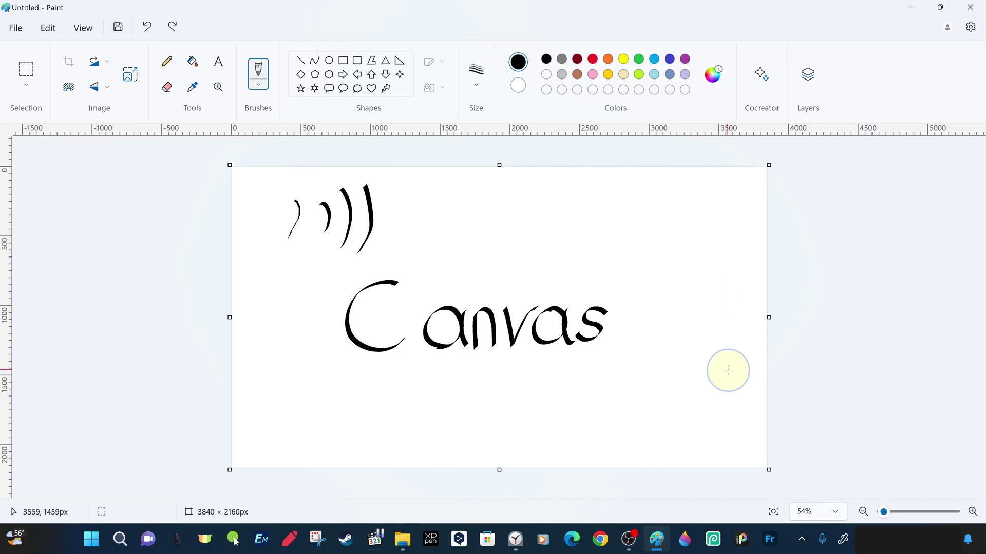
Show the drawing's layers and the option for creating a new layer, and hide the layers again
{"action": "left_click", "coordinate": [810, 75]}
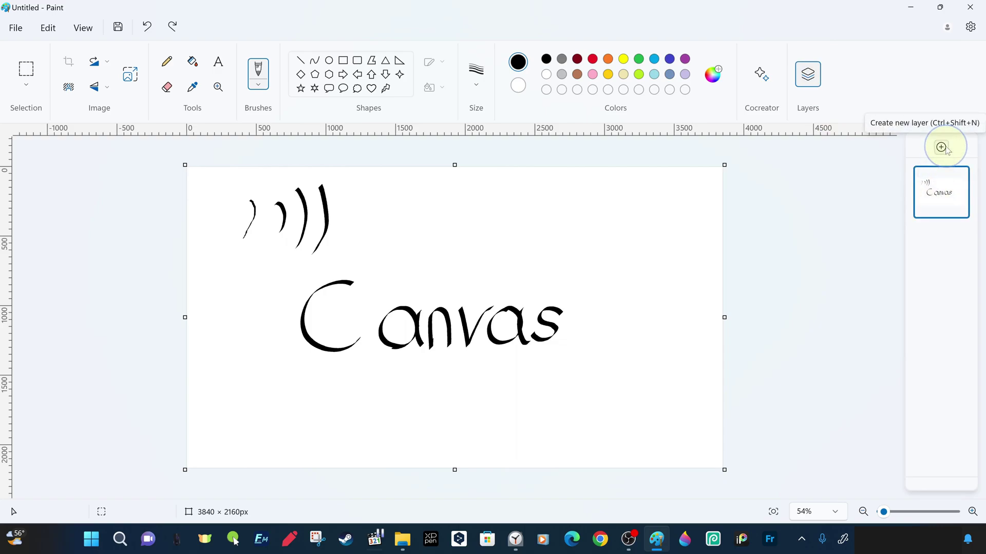
{"action": "left_click", "coordinate": [809, 82]}
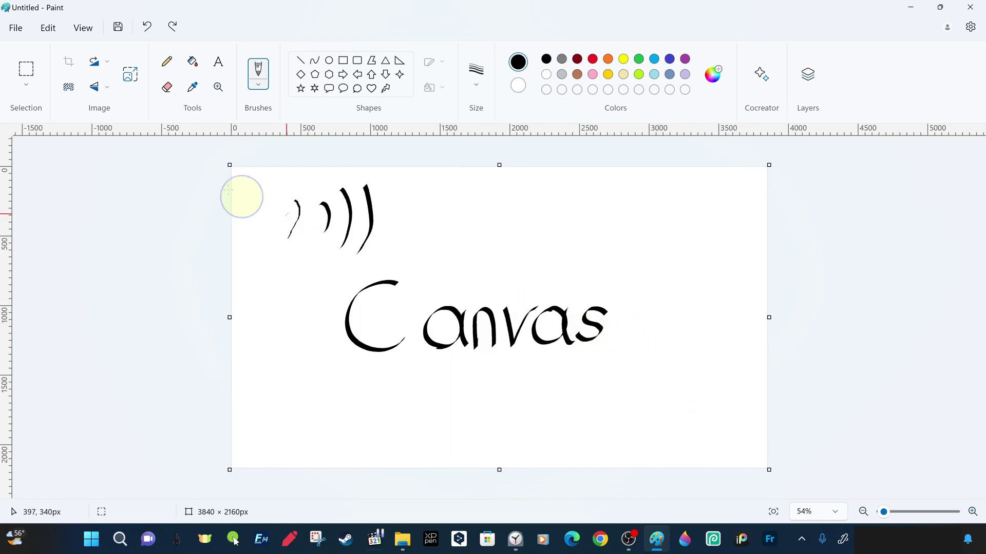
Use the Magnifier to zoom in and out repeatedly at the middle of the canvas, above the word "Canvas"
{"action": "left_click", "coordinate": [218, 86]}
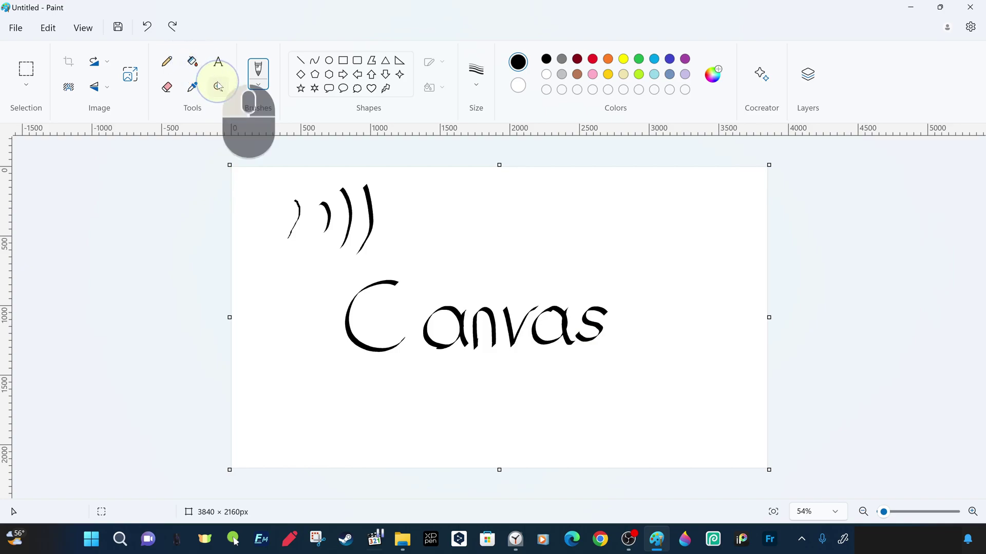
{"action": "left_click", "coordinate": [491, 267]}
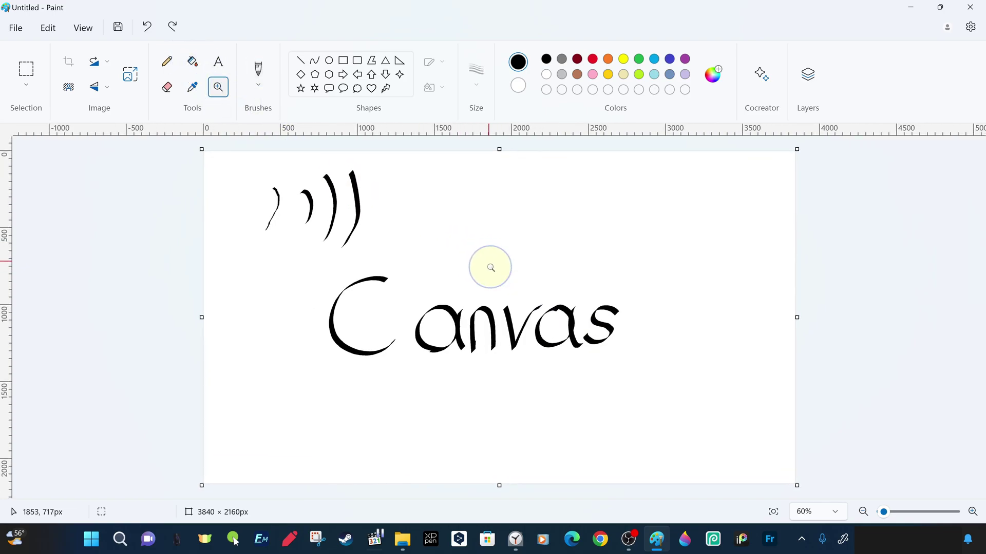
{"action": "left_click", "coordinate": [490, 267]}
{"action": "left_click", "coordinate": [489, 268]}
{"action": "left_click", "coordinate": [489, 268]}
{"action": "left_click", "coordinate": [487, 274]}
{"action": "left_click", "coordinate": [487, 280]}
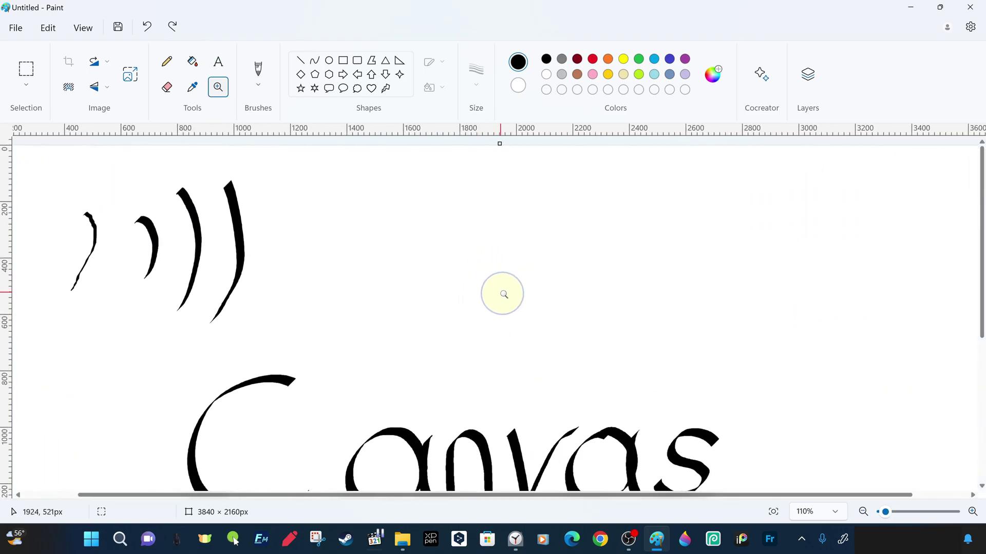
{"action": "right_click", "coordinate": [506, 295]}
{"action": "right_click", "coordinate": [505, 295]}
{"action": "right_click", "coordinate": [505, 295]}
{"action": "right_click", "coordinate": [505, 295]}
{"action": "right_click", "coordinate": [505, 295]}
{"action": "right_click", "coordinate": [505, 295]}
{"action": "right_click", "coordinate": [505, 295]}
{"action": "left_click", "coordinate": [505, 295]}
{"action": "left_click", "coordinate": [505, 295]}
{"action": "left_click", "coordinate": [505, 296]}
{"action": "left_click", "coordinate": [505, 295]}
{"action": "right_click", "coordinate": [505, 295]}
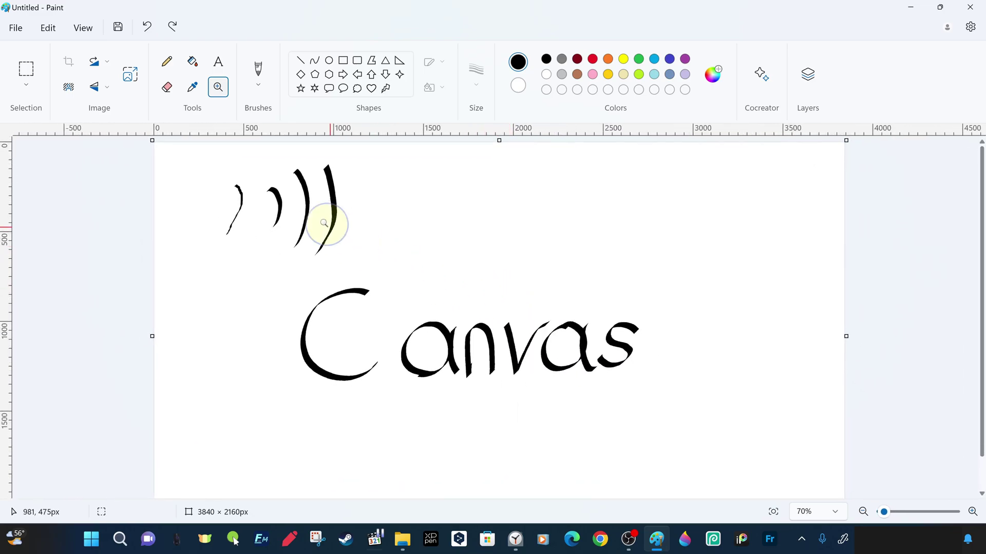
Magnify the four curved strokes to 275% to inspect their edges, and reduce the magnification to 200%
{"action": "left_click", "coordinate": [232, 214]}
{"action": "left_click", "coordinate": [233, 215]}
{"action": "left_click", "coordinate": [236, 213]}
{"action": "left_click", "coordinate": [232, 215]}
{"action": "left_click", "coordinate": [237, 225]}
{"action": "left_click", "coordinate": [289, 237]}
{"action": "left_click", "coordinate": [311, 249]}
{"action": "left_click", "coordinate": [322, 258]}
{"action": "left_click", "coordinate": [378, 267]}
{"action": "left_click", "coordinate": [409, 273]}
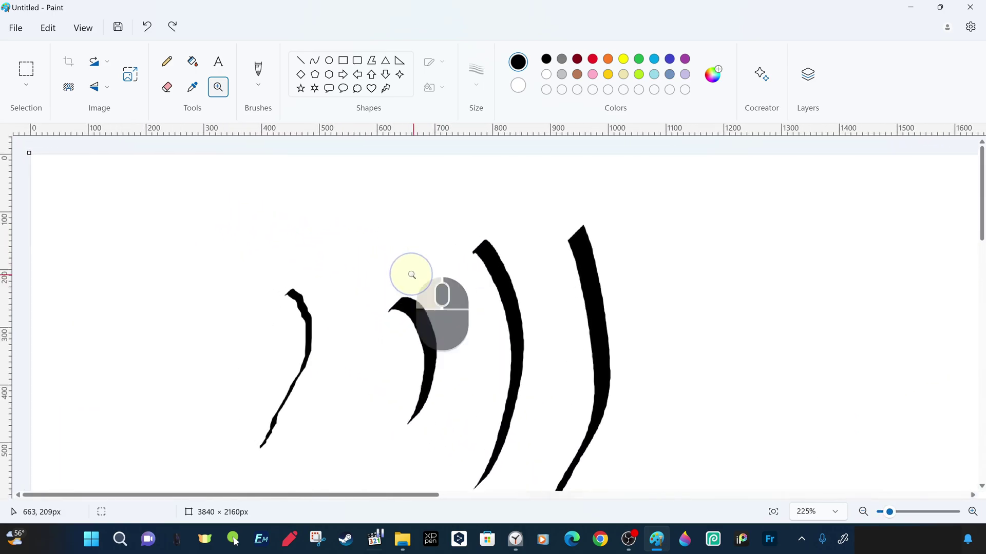
{"action": "left_click", "coordinate": [410, 273]}
{"action": "left_click", "coordinate": [471, 285]}
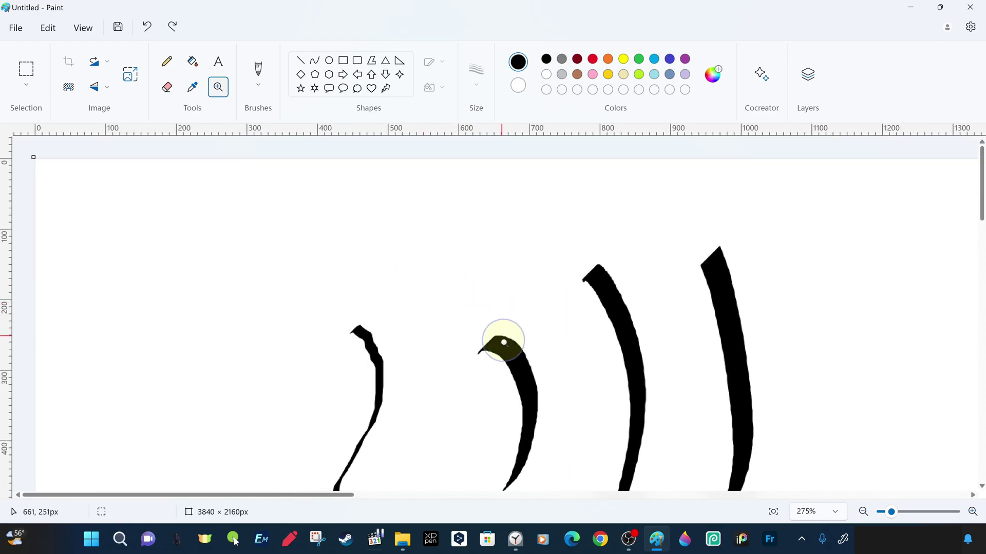
{"action": "right_click", "coordinate": [505, 345]}
{"action": "right_click", "coordinate": [505, 344]}
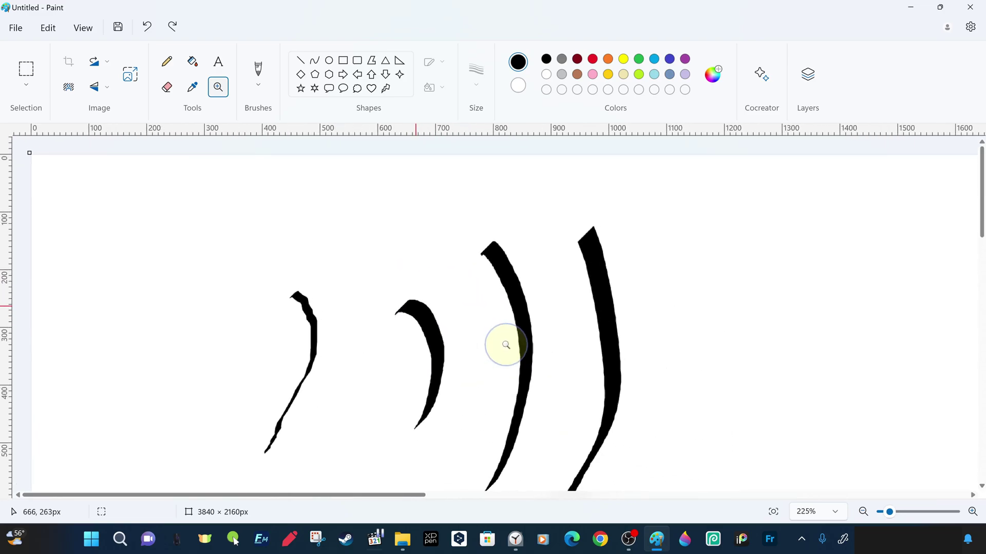
{"action": "right_click", "coordinate": [505, 344]}
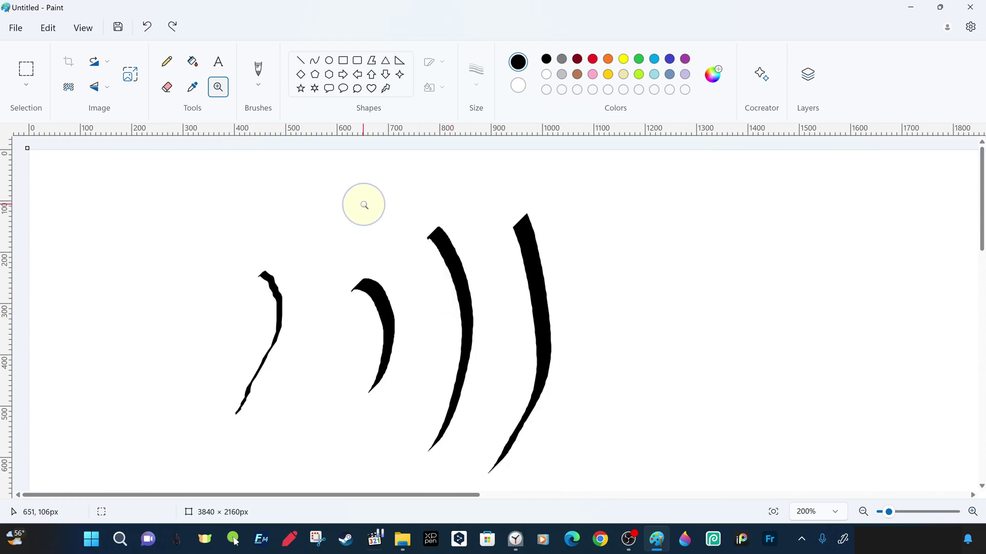
Erase the thinnest of the four curved strokes along with the background around it, and undo the last edit
{"action": "left_click", "coordinate": [170, 88]}
{"action": "mouse_move", "coordinate": [280, 308]}
{"action": "left_mouse_down"}
{"action": "mouse_move", "coordinate": [265, 275]}
{"action": "mouse_move", "coordinate": [289, 306]}
{"action": "mouse_move", "coordinate": [247, 257]}
{"action": "mouse_move", "coordinate": [277, 302]}
{"action": "mouse_move", "coordinate": [264, 269]}
{"action": "mouse_move", "coordinate": [279, 313]}
{"action": "mouse_move", "coordinate": [268, 280]}
{"action": "mouse_move", "coordinate": [262, 308]}
{"action": "mouse_move", "coordinate": [282, 343]}
{"action": "mouse_move", "coordinate": [259, 306]}
{"action": "mouse_move", "coordinate": [271, 348]}
{"action": "mouse_move", "coordinate": [294, 298]}
{"action": "mouse_move", "coordinate": [241, 408]}
{"action": "mouse_move", "coordinate": [273, 329]}
{"action": "mouse_move", "coordinate": [280, 339]}
{"action": "mouse_move", "coordinate": [283, 247]}
{"action": "mouse_move", "coordinate": [298, 321]}
{"action": "mouse_move", "coordinate": [270, 260]}
{"action": "mouse_move", "coordinate": [284, 318]}
{"action": "mouse_move", "coordinate": [247, 236]}
{"action": "mouse_move", "coordinate": [286, 291]}
{"action": "mouse_move", "coordinate": [223, 244]}
{"action": "mouse_move", "coordinate": [255, 296]}
{"action": "mouse_move", "coordinate": [262, 261]}
{"action": "mouse_move", "coordinate": [283, 320]}
{"action": "mouse_move", "coordinate": [239, 242]}
{"action": "left_mouse_up"}
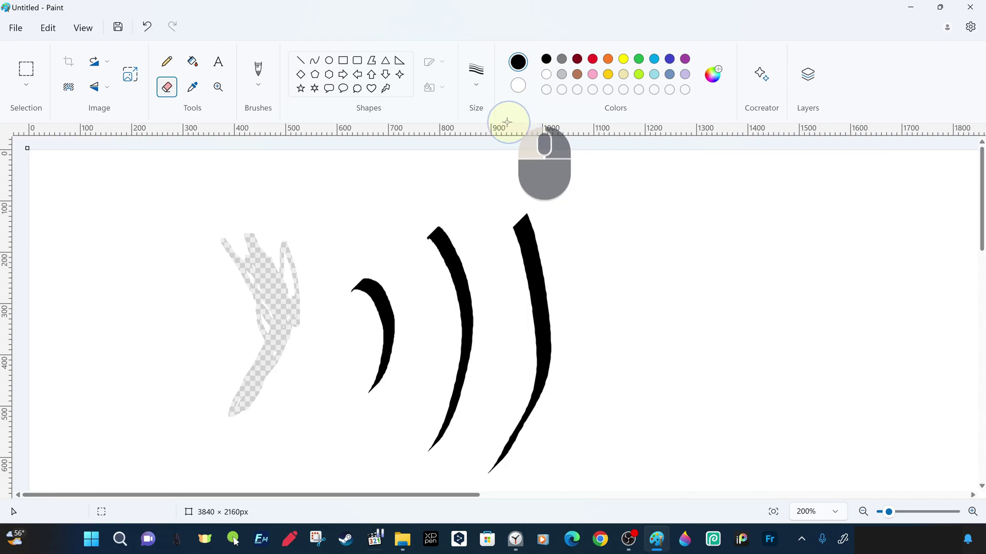
{"action": "key", "text": "ctrl+z"}
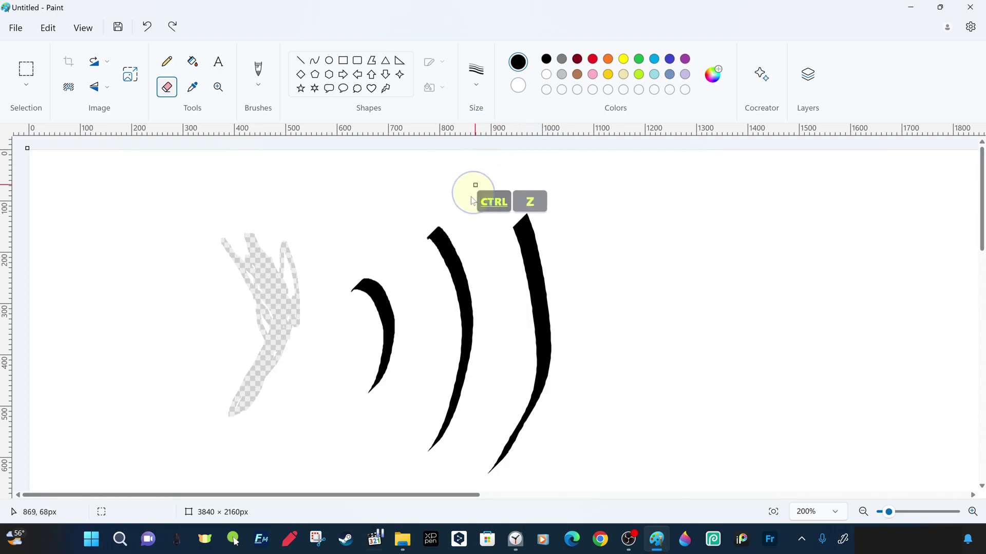
Undo the erasing around the thinnest curved stroke, and zoom out until the whole canvas is in view
{"action": "key", "text": "ctrl+z"}
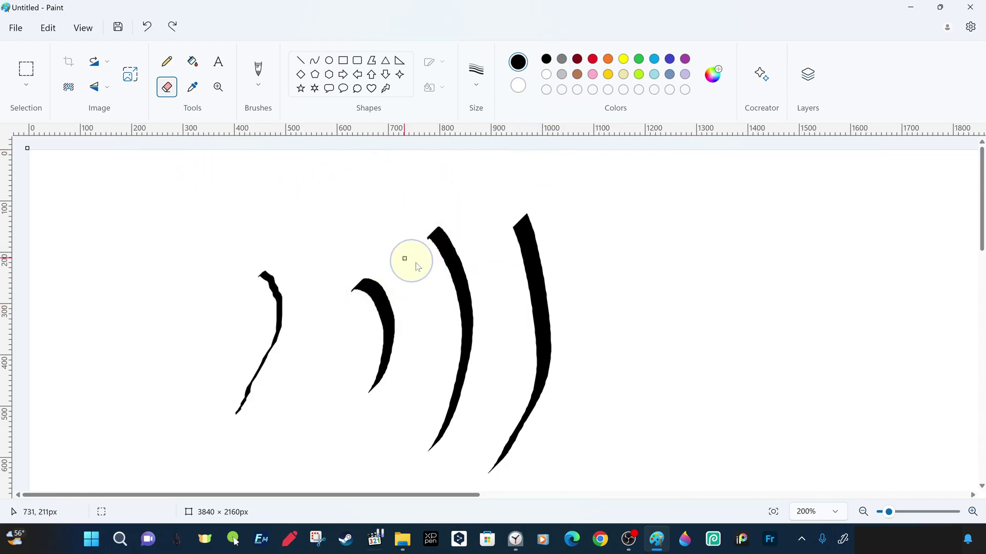
{"action": "scroll", "coordinate": [707, 277], "scroll_direction": "up", "scroll_amount": 2}
{"action": "scroll", "coordinate": [649, 308], "scroll_direction": "down", "scroll_amount": 2}
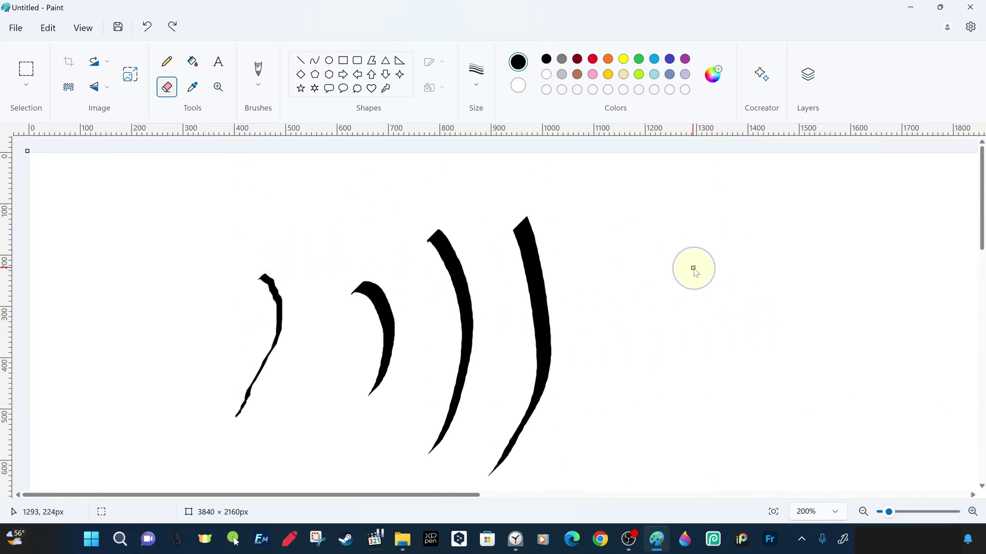
{"action": "scroll", "coordinate": [695, 271], "scroll_direction": "down", "scroll_amount": 8}
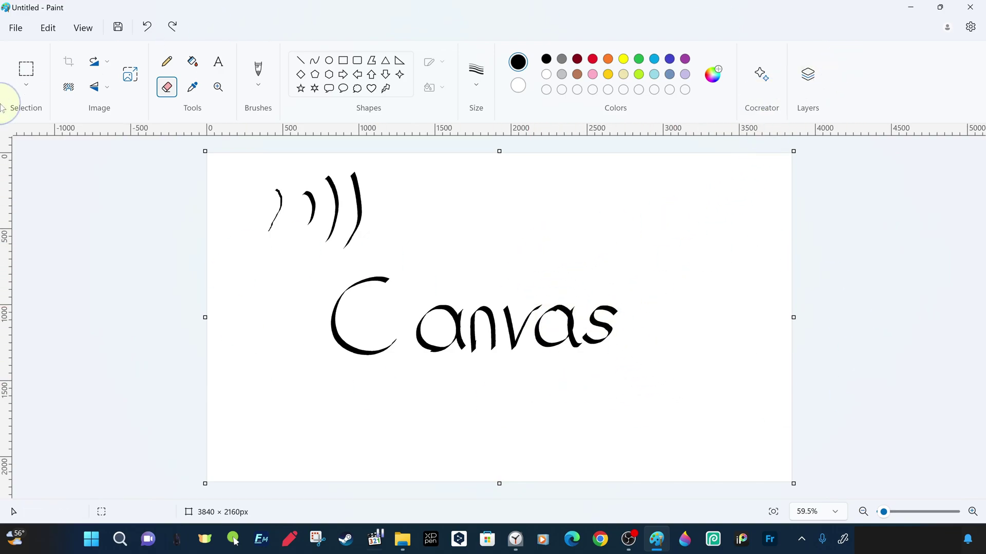
Set the zoom to 100%, reduce it to 50%, and fit the canvas to the window
{"action": "left_click", "coordinate": [84, 28]}
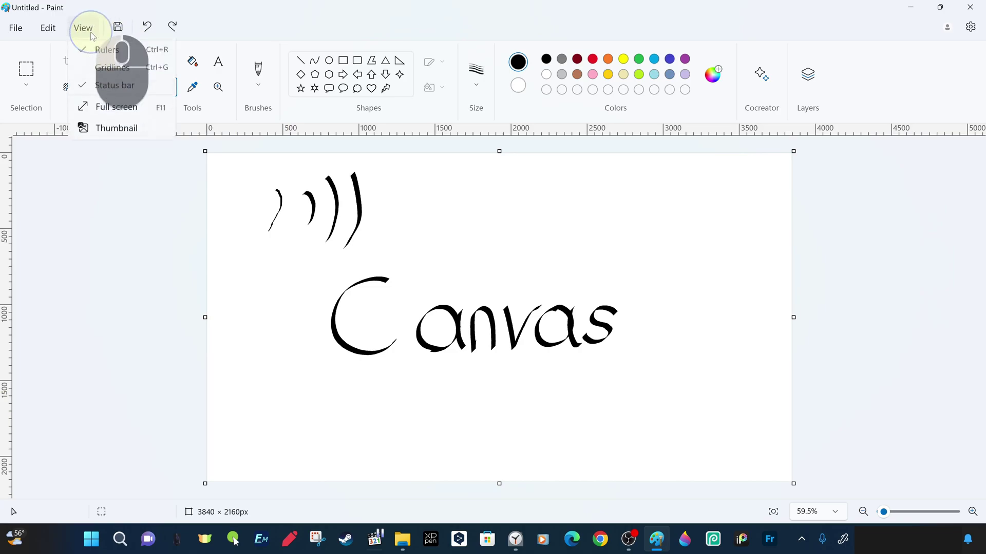
{"action": "mouse_move", "coordinate": [113, 50]}
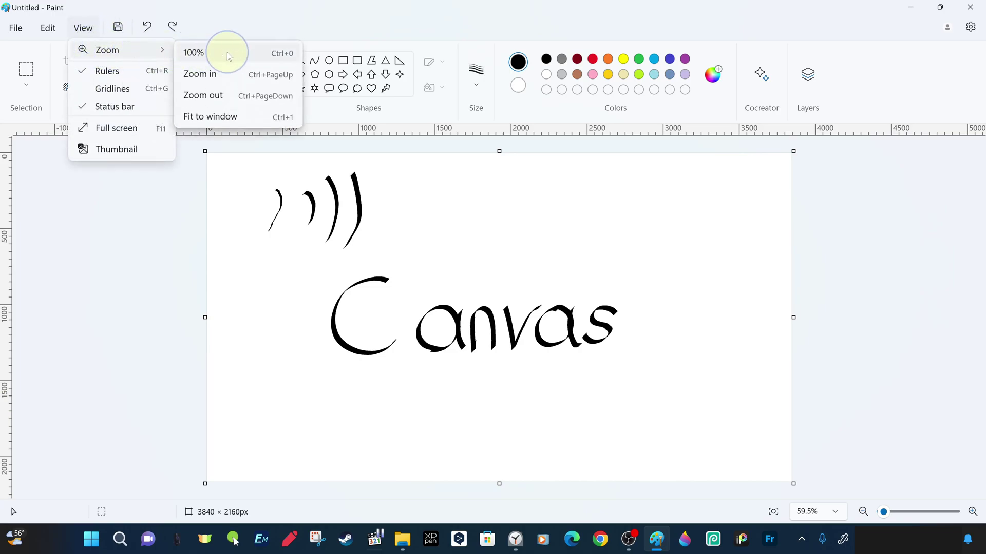
{"action": "left_click", "coordinate": [193, 53]}
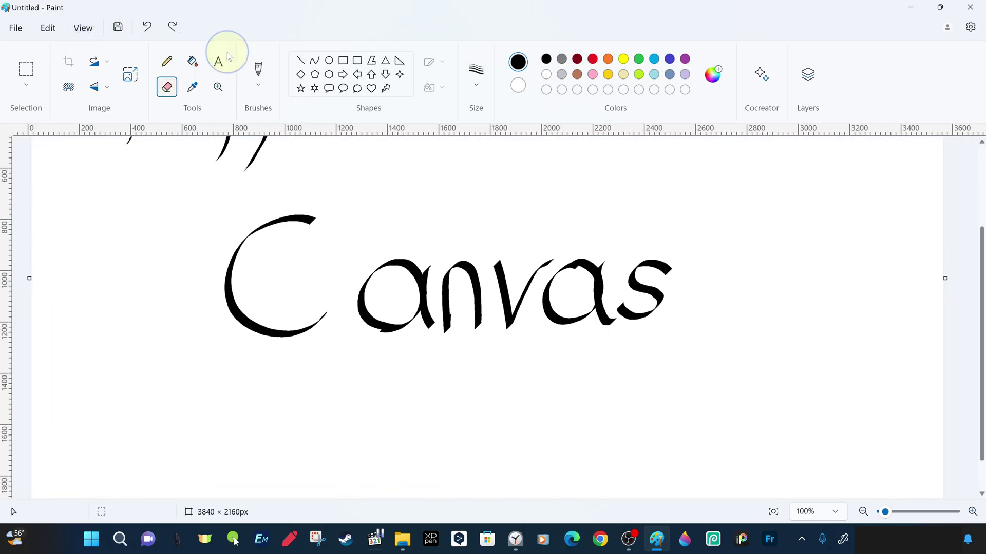
{"action": "left_click", "coordinate": [827, 512]}
{"action": "left_click", "coordinate": [823, 493]}
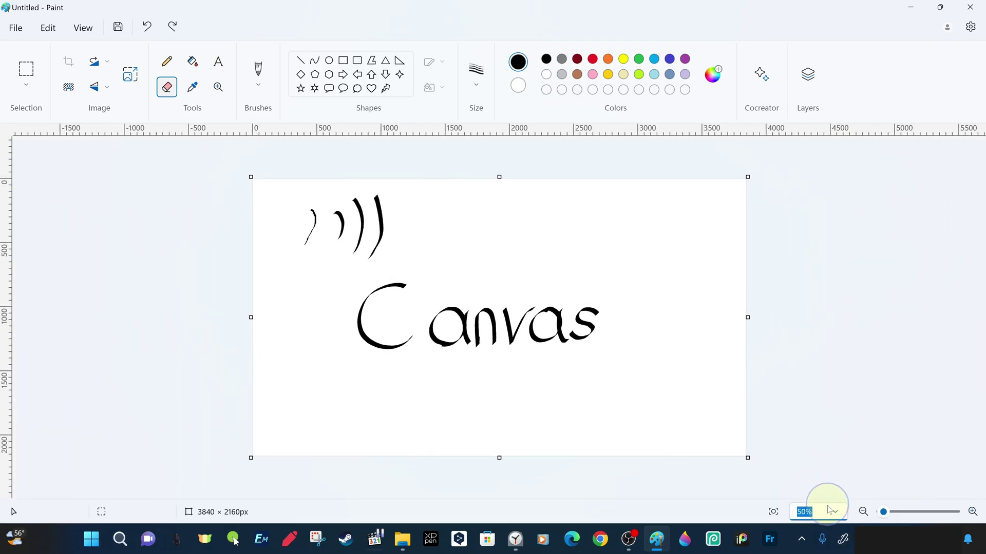
{"action": "left_click", "coordinate": [773, 512]}
Magnify the canvas to 800%, bring the lettering into view, and raise the magnification to 2000%
{"action": "left_click", "coordinate": [835, 512]}
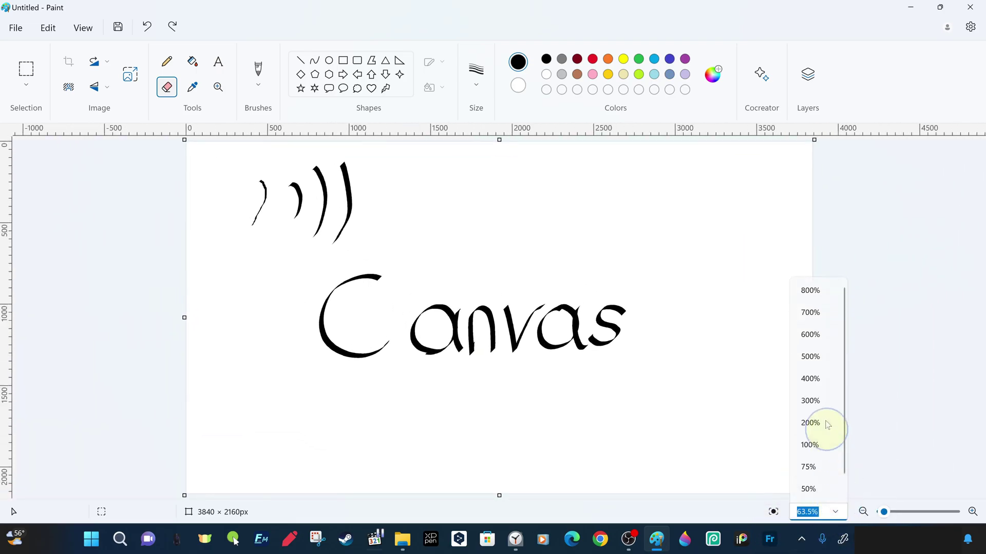
{"action": "left_click", "coordinate": [815, 289]}
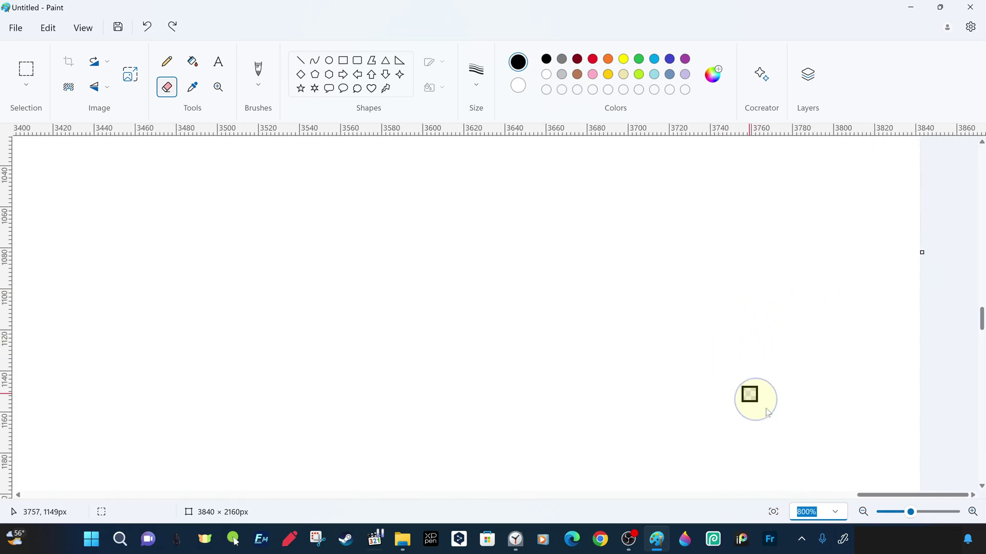
{"action": "left_click_drag", "start_coordinate": [814, 501], "coordinate": [585, 501]}
{"action": "left_click_drag", "start_coordinate": [916, 513], "coordinate": [954, 513]}
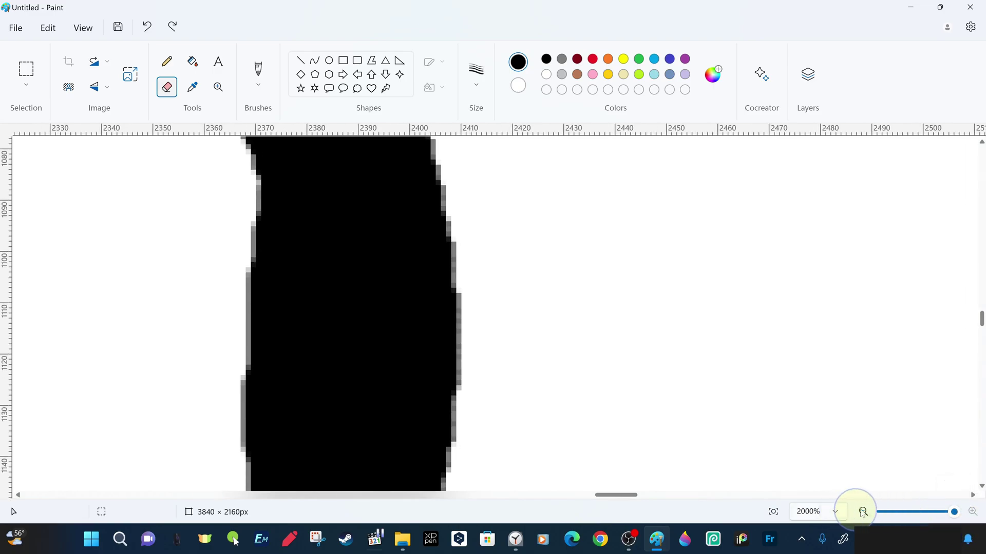
Examine the pixels along the edges of several letters of the word "Canvas" at 2000% magnification
{"action": "scroll", "coordinate": [491, 349], "scroll_direction": "up", "scroll_amount": 10}
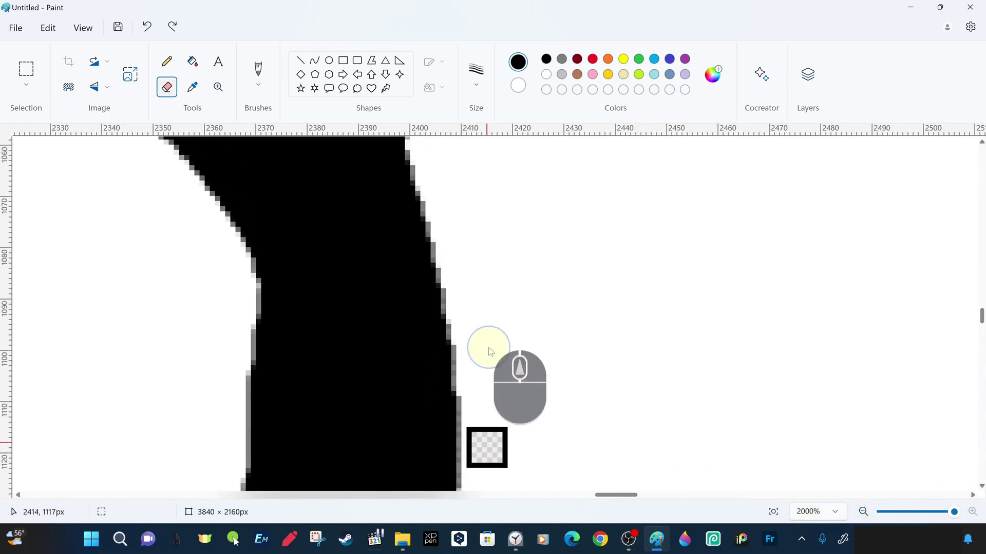
{"action": "scroll", "coordinate": [492, 347], "scroll_direction": "up", "scroll_amount": 2}
{"action": "scroll", "coordinate": [497, 349], "scroll_direction": "down", "scroll_amount": 6}
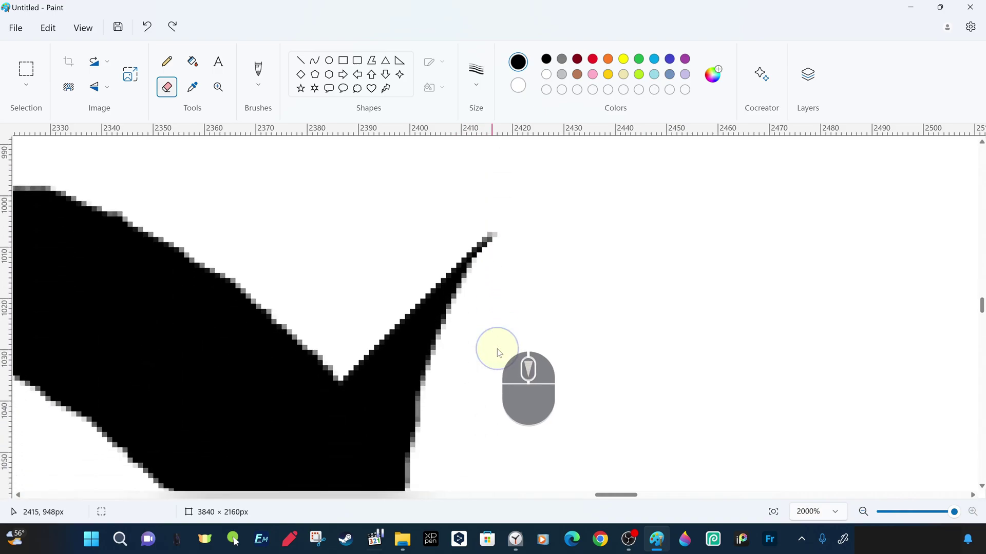
{"action": "left_click_drag", "start_coordinate": [622, 498], "coordinate": [512, 489]}
{"action": "scroll", "coordinate": [517, 445], "scroll_direction": "down", "scroll_amount": 16}
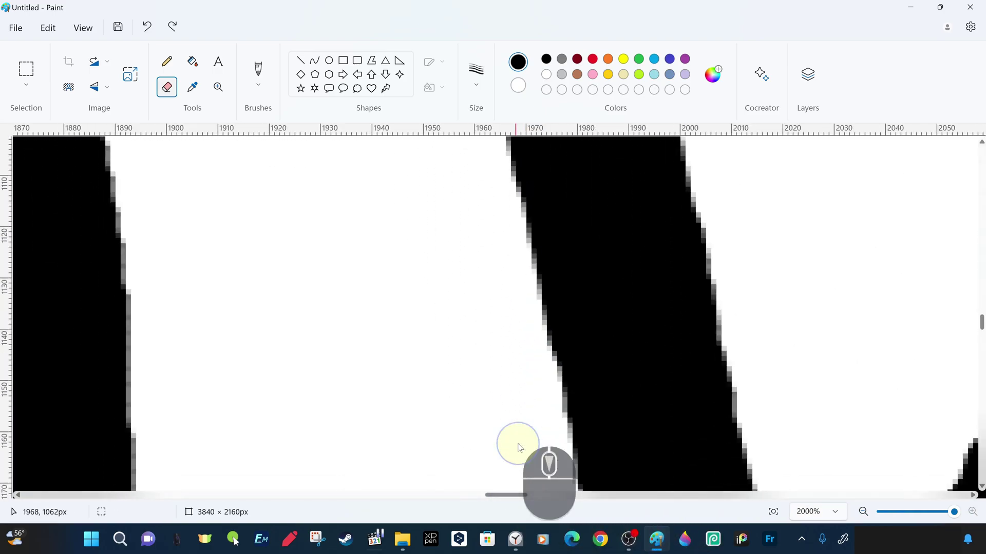
{"action": "scroll", "coordinate": [537, 417], "scroll_direction": "down", "scroll_amount": 4}
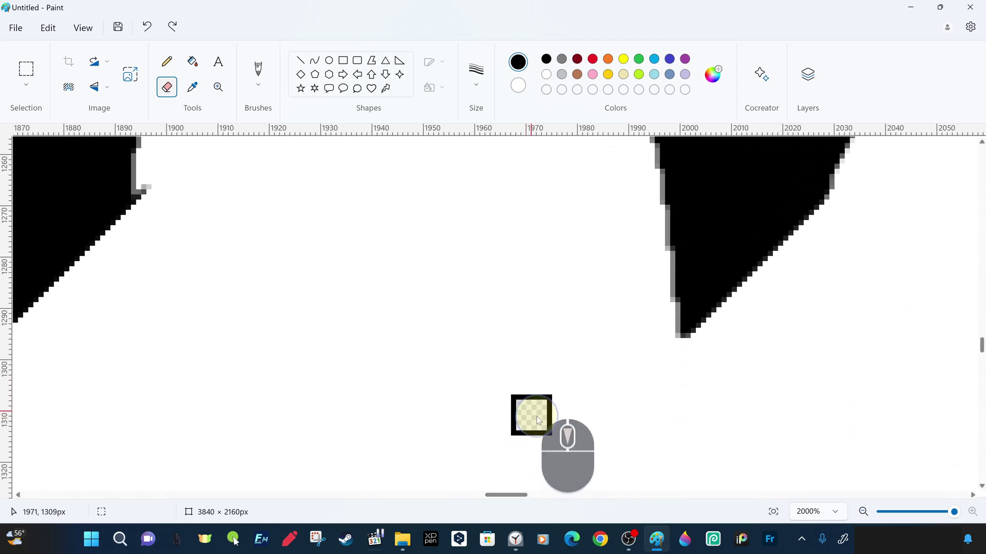
Lower the magnification in steps to 1900% and on to 1468%, and fit the whole canvas to the window
{"action": "left_click", "coordinate": [863, 512]}
{"action": "left_click", "coordinate": [863, 512]}
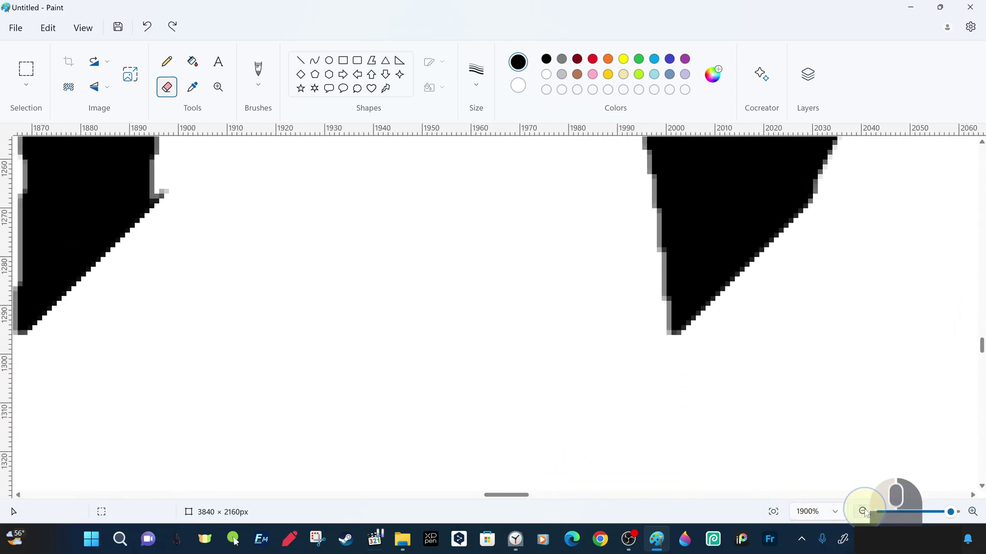
{"action": "left_click", "coordinate": [865, 512]}
{"action": "left_click", "coordinate": [865, 512]}
{"action": "mouse_move", "coordinate": [948, 513]}
{"action": "left_mouse_down"}
{"action": "mouse_move", "coordinate": [883, 514]}
{"action": "mouse_move", "coordinate": [935, 512]}
{"action": "left_mouse_up"}
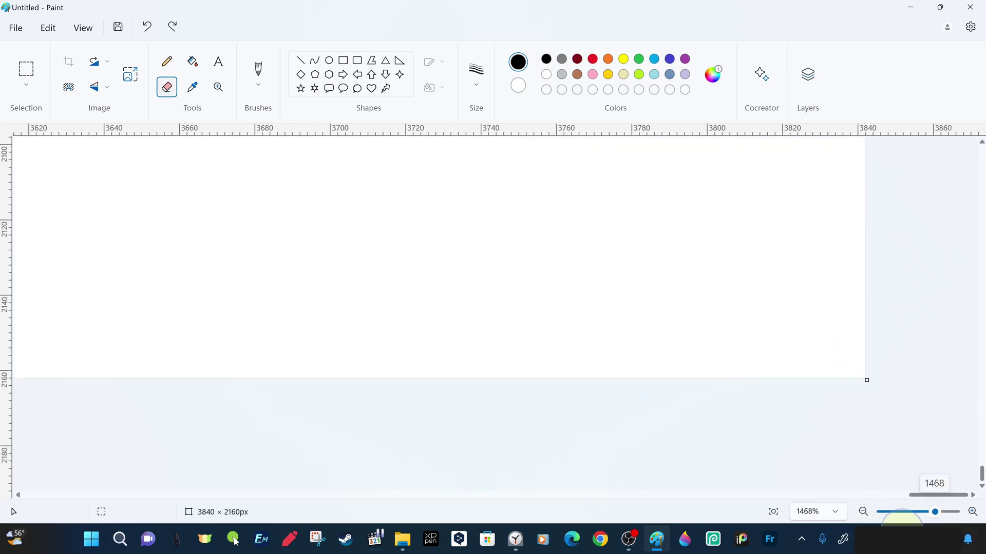
{"action": "left_click", "coordinate": [773, 512]}
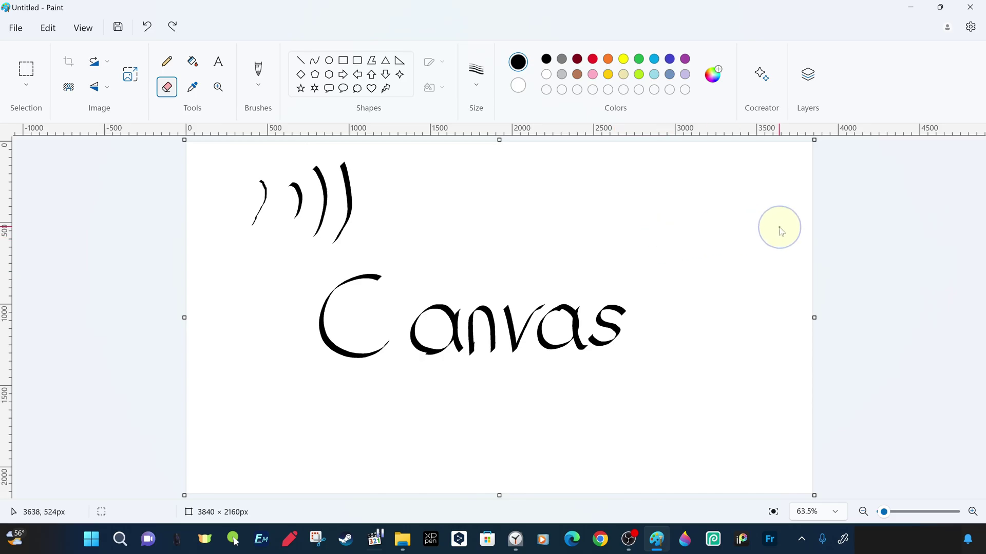
Display the layers, and hide the drawing's layer and show it again
{"action": "left_click", "coordinate": [809, 76]}
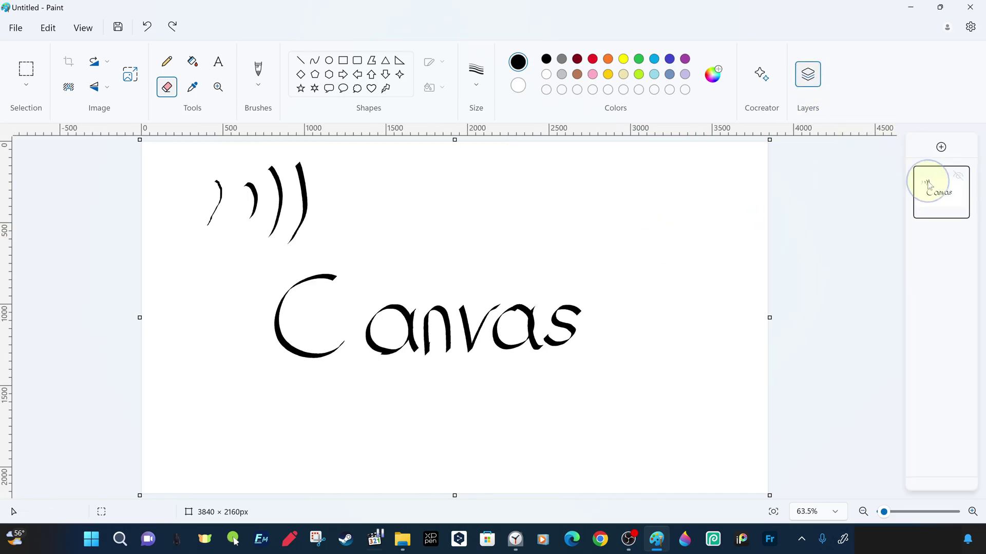
{"action": "left_click", "coordinate": [958, 177]}
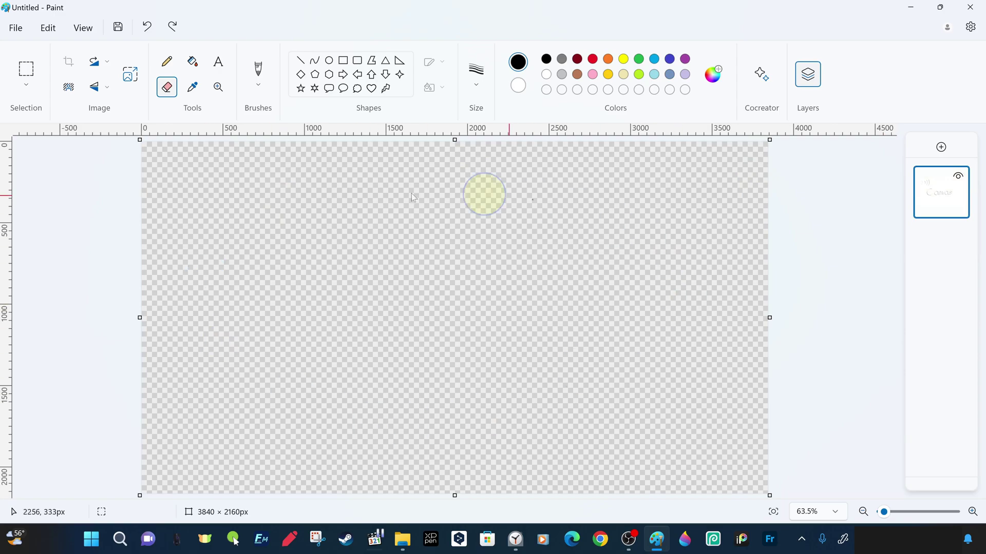
{"action": "left_click", "coordinate": [958, 177]}
Add a new layer above the drawing and fill it with black, and refill it with white
{"action": "left_click", "coordinate": [941, 147]}
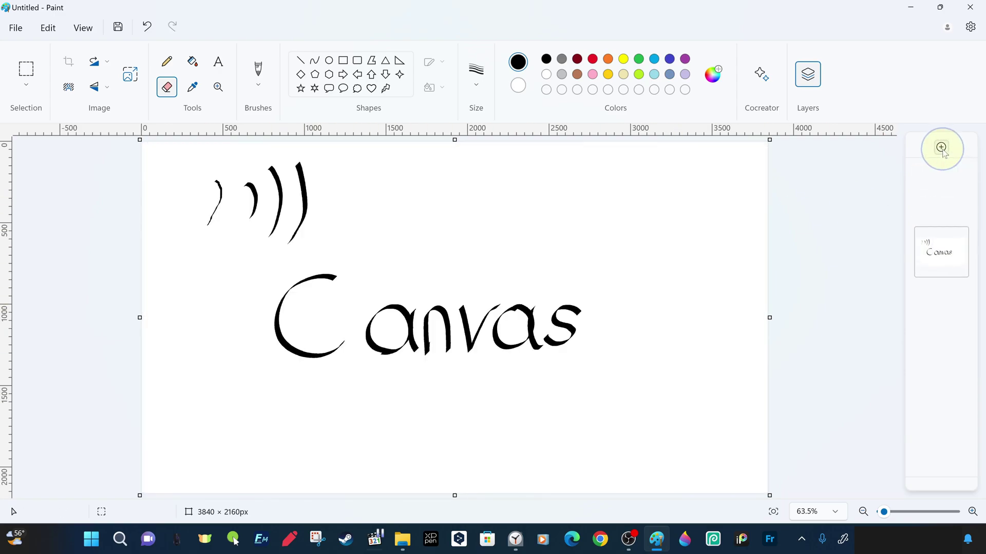
{"action": "left_click", "coordinate": [197, 60]}
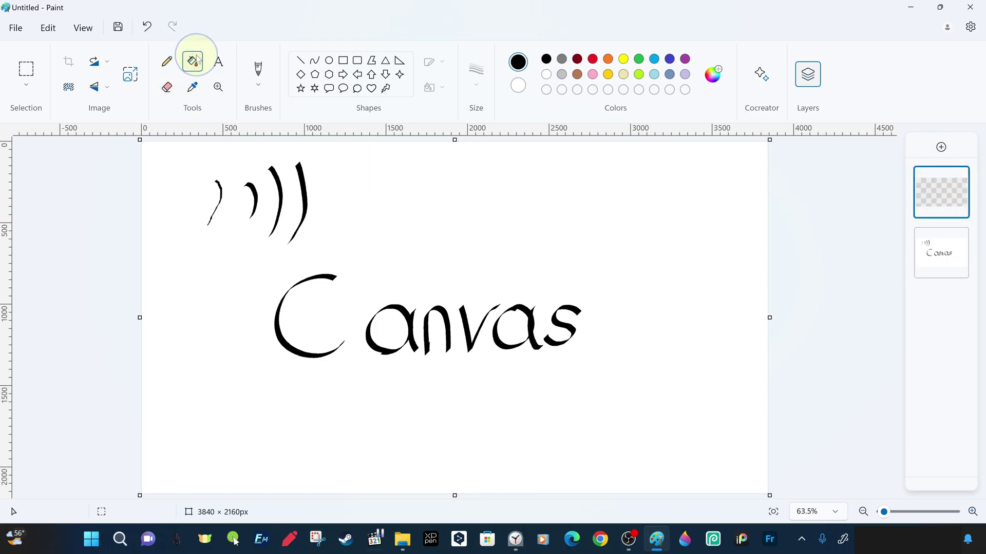
{"action": "left_click", "coordinate": [482, 199]}
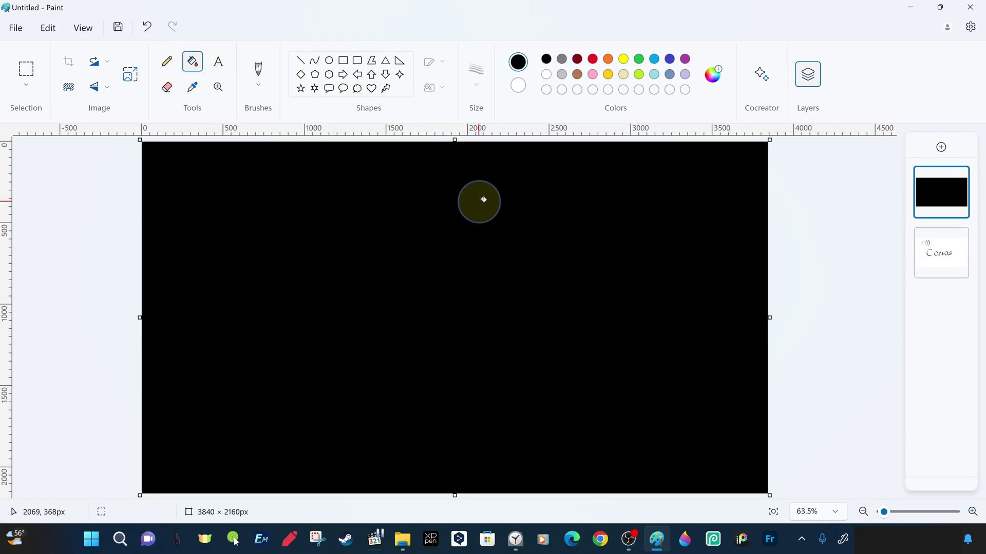
{"action": "right_click", "coordinate": [460, 249]}
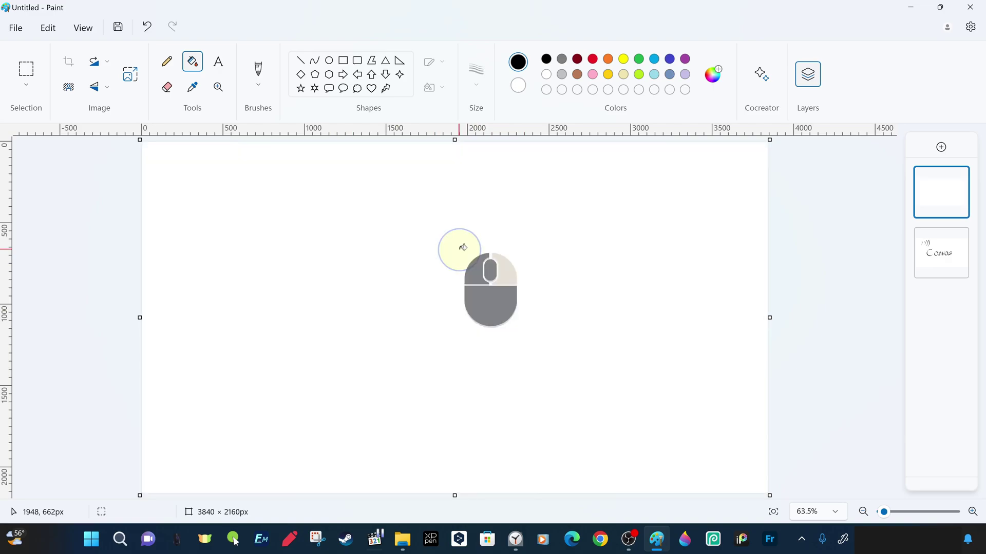
Toggle the visibility of the white layer to compare the canvas with and without it
{"action": "left_click", "coordinate": [958, 177]}
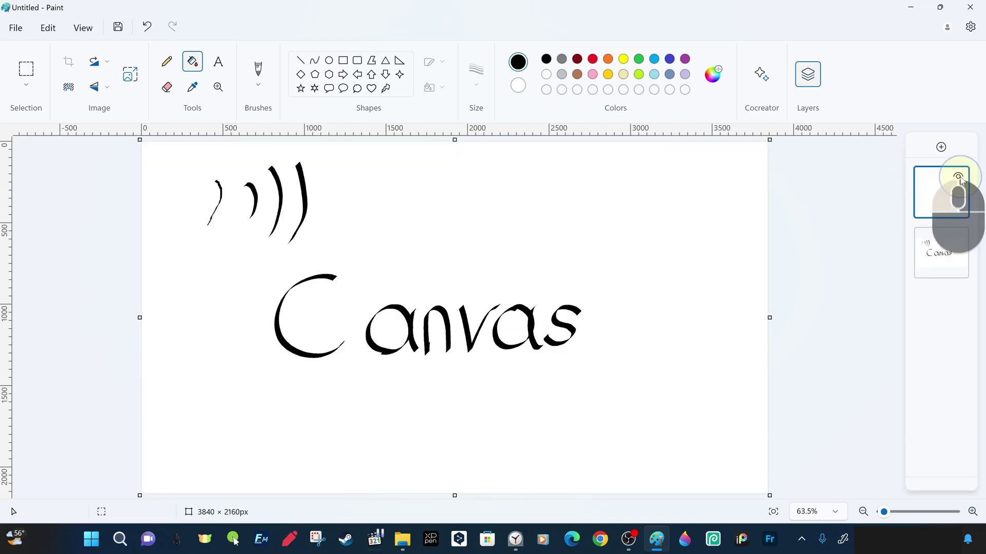
{"action": "left_click", "coordinate": [958, 177]}
{"action": "left_click", "coordinate": [958, 177]}
Move the drawing's layer above the white layer and back below it, and make the white layer visible
{"action": "left_click_drag", "start_coordinate": [943, 256], "coordinate": [935, 187]}
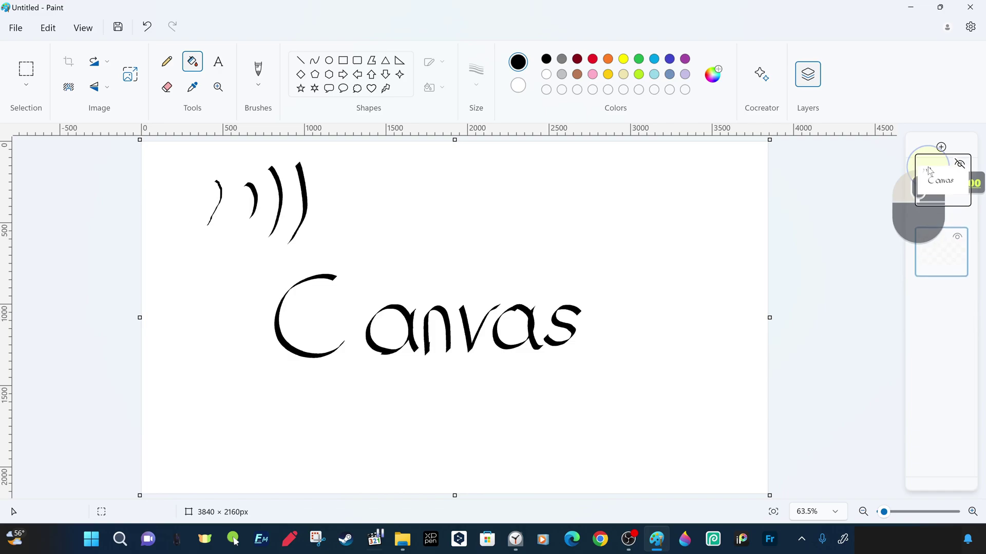
{"action": "left_click", "coordinate": [958, 237]}
{"action": "left_click", "coordinate": [937, 191]}
{"action": "left_click_drag", "start_coordinate": [938, 191], "coordinate": [941, 270]}
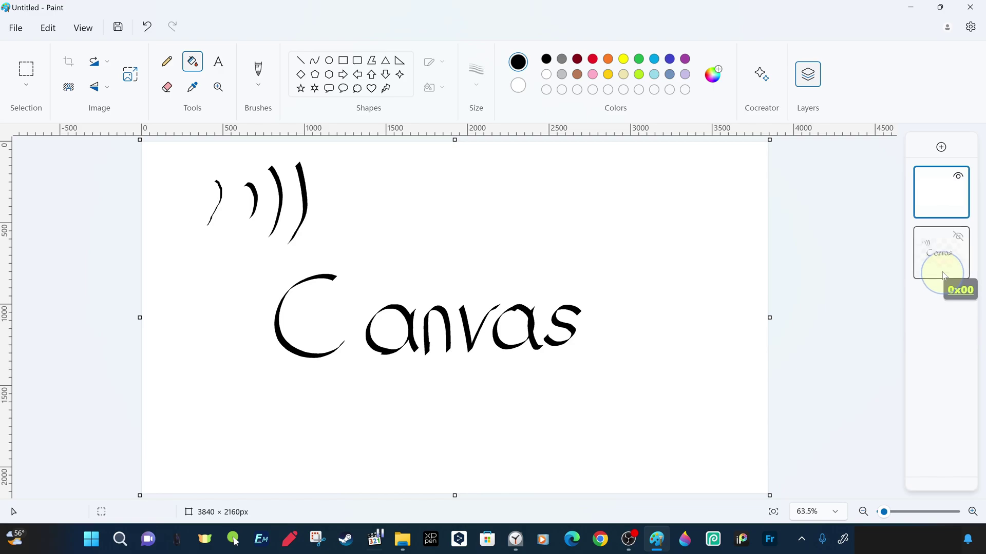
{"action": "left_click", "coordinate": [958, 176]}
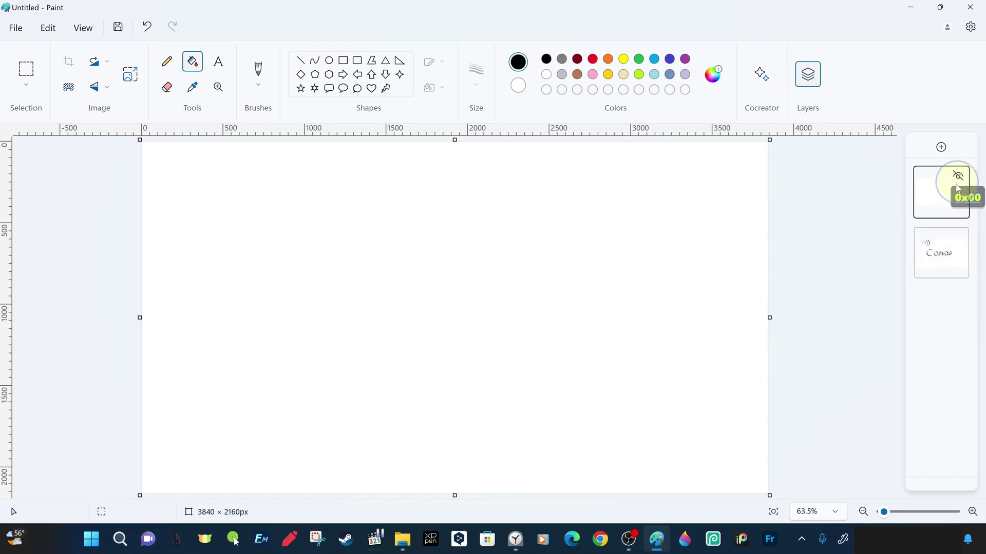
Fill the white layer with black and move the drawing's layer above it
{"action": "mouse_move", "coordinate": [936, 272]}
{"action": "left_mouse_down"}
{"action": "mouse_move", "coordinate": [954, 282]}
{"action": "mouse_move", "coordinate": [953, 208]}
{"action": "mouse_move", "coordinate": [953, 264]}
{"action": "mouse_move", "coordinate": [935, 174]}
{"action": "left_mouse_up"}
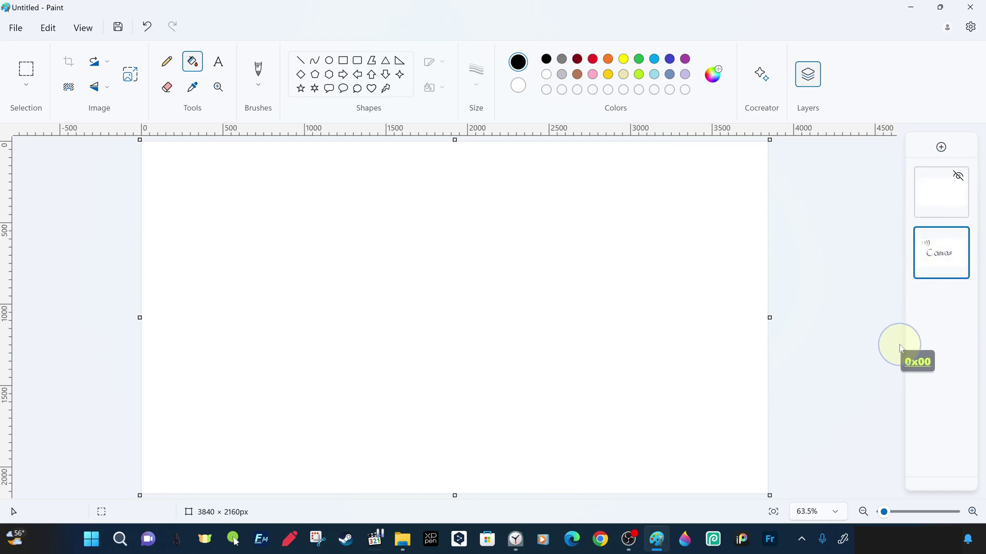
{"action": "left_click", "coordinate": [648, 294]}
{"action": "mouse_move", "coordinate": [924, 241]}
{"action": "left_mouse_down"}
{"action": "mouse_move", "coordinate": [938, 235]}
{"action": "mouse_move", "coordinate": [938, 183]}
{"action": "left_mouse_up"}
{"action": "left_click_drag", "start_coordinate": [939, 241], "coordinate": [935, 187]}
{"action": "left_click_drag", "start_coordinate": [933, 235], "coordinate": [930, 174]}
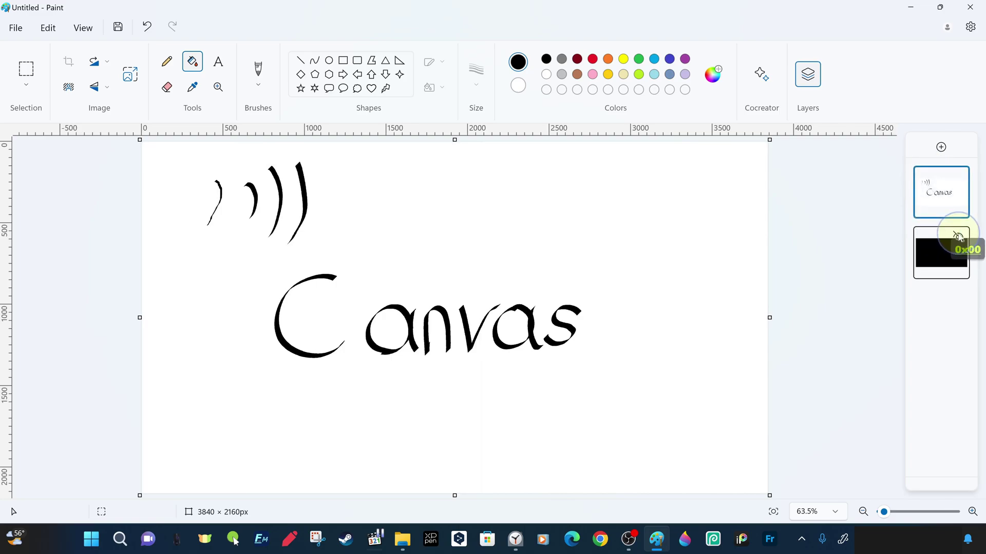
Hide the drawing's layer and refill the black layer beneath it with white
{"action": "left_click", "coordinate": [958, 236]}
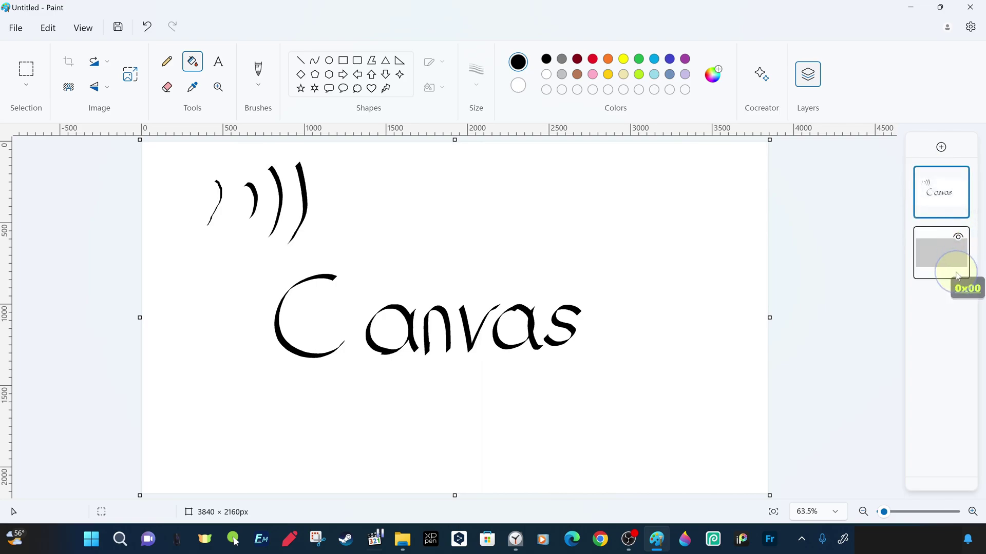
{"action": "left_click", "coordinate": [958, 237]}
{"action": "left_click", "coordinate": [942, 246]}
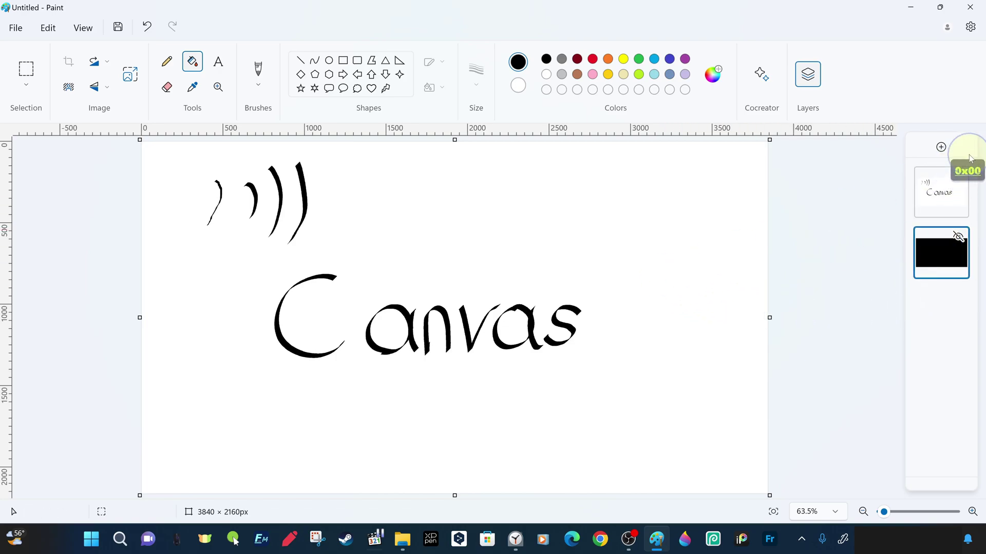
{"action": "left_click", "coordinate": [958, 177]}
{"action": "left_click", "coordinate": [588, 251]}
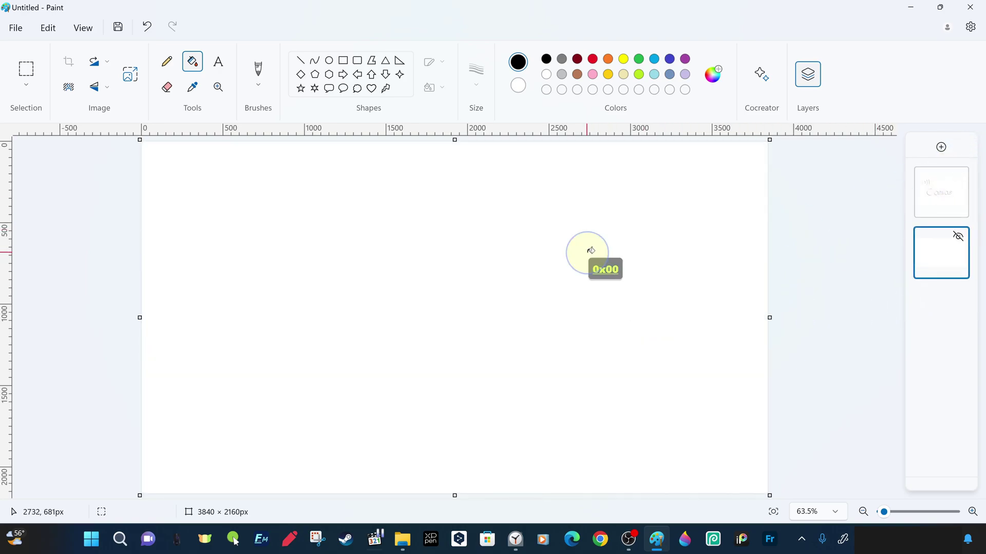
Move the white layer above the drawing's layer, leaving the white layer hidden and the drawing's layer visible
{"action": "left_click", "coordinate": [933, 234]}
{"action": "left_click_drag", "start_coordinate": [933, 234], "coordinate": [935, 173]}
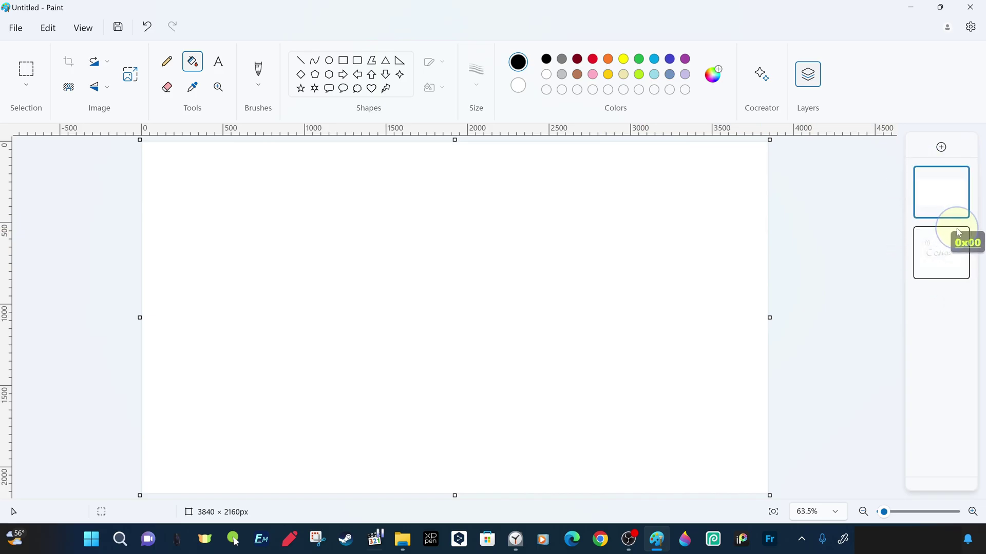
{"action": "left_click", "coordinate": [958, 176]}
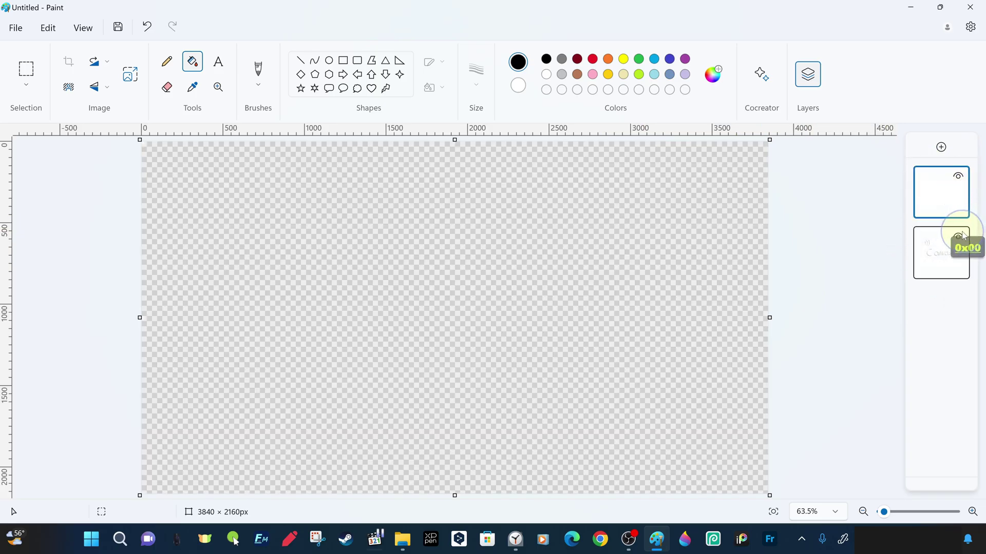
{"action": "left_click", "coordinate": [959, 236]}
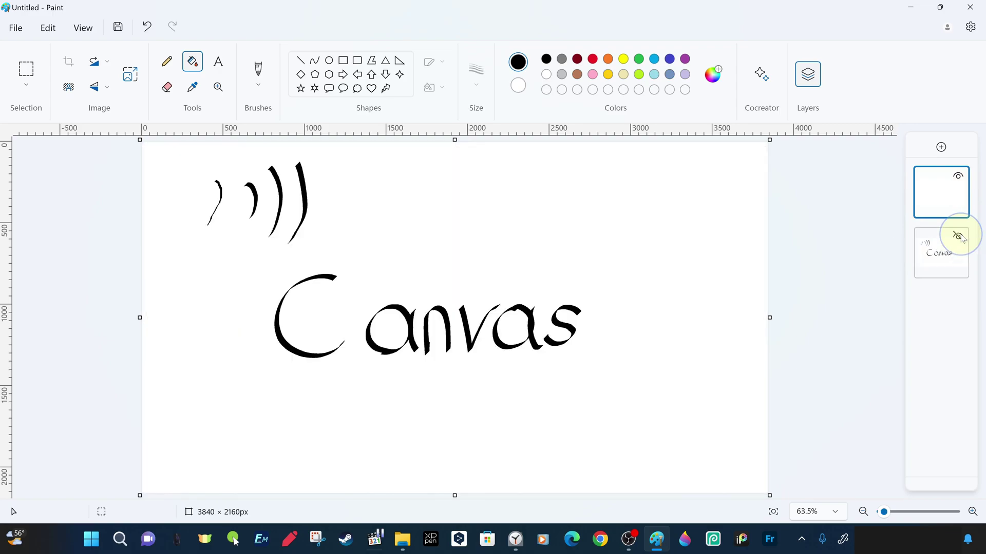
Hide the drawing's layer, then make both layers visible and close the layer list with the brush selected
{"action": "left_click", "coordinate": [959, 237]}
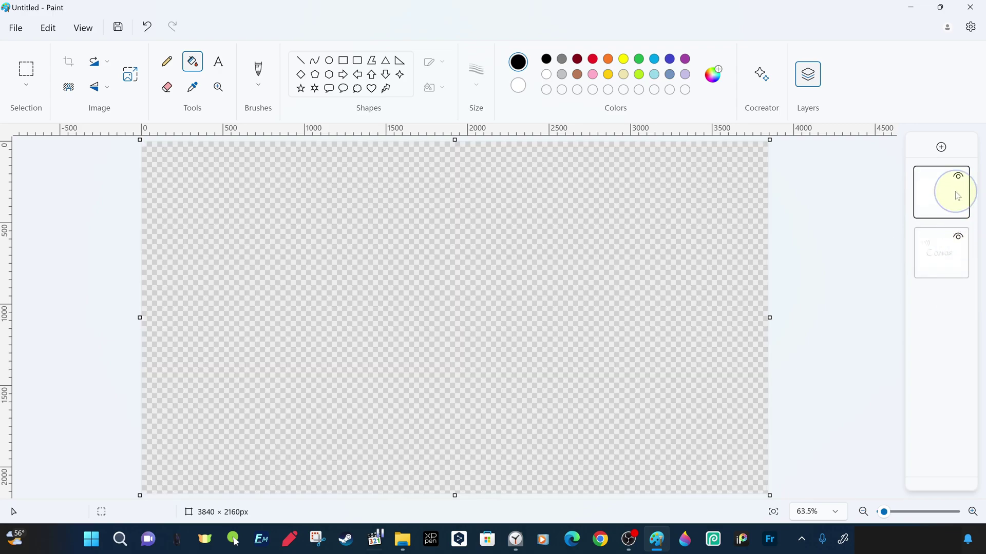
{"action": "left_click", "coordinate": [958, 236]}
{"action": "left_click", "coordinate": [958, 178]}
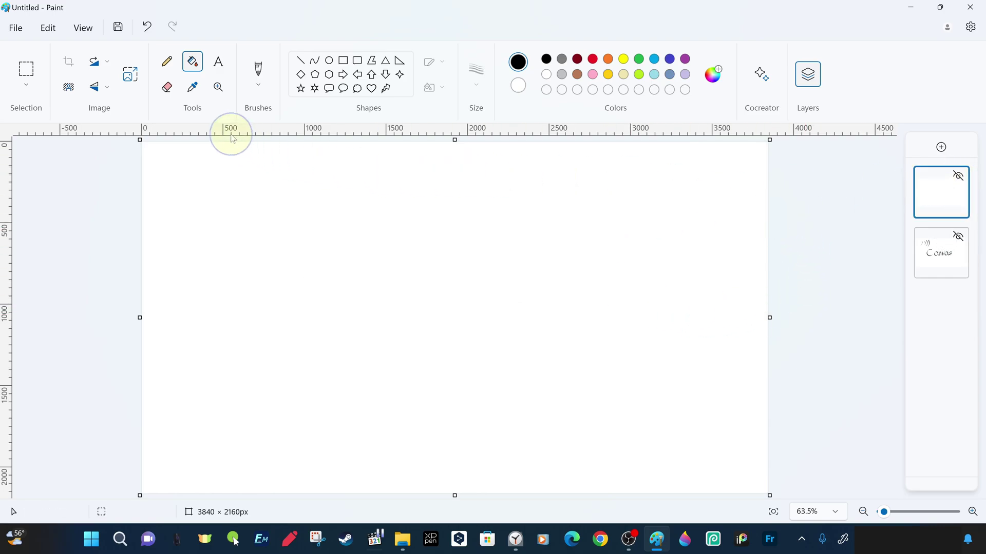
{"action": "left_click", "coordinate": [258, 70]}
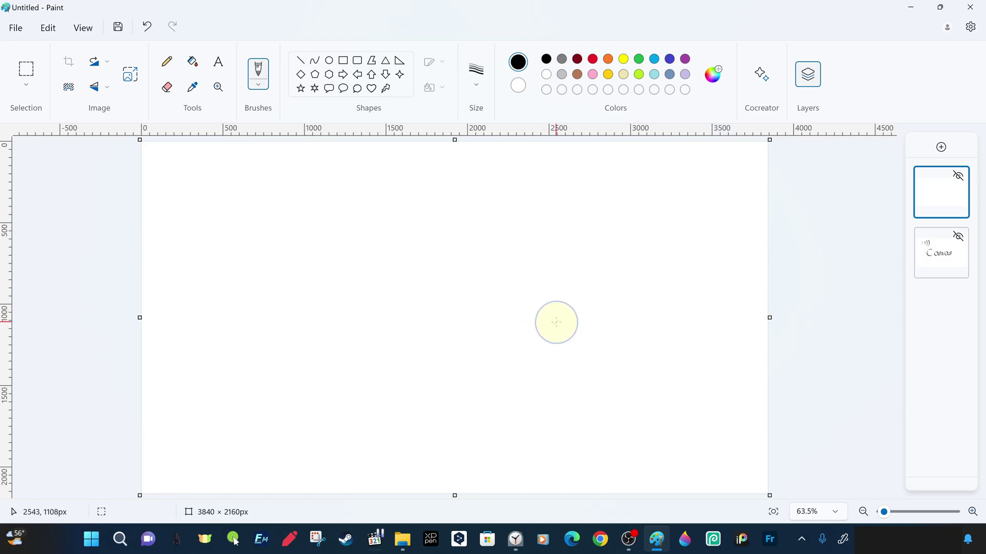
{"action": "left_click", "coordinate": [805, 70]}
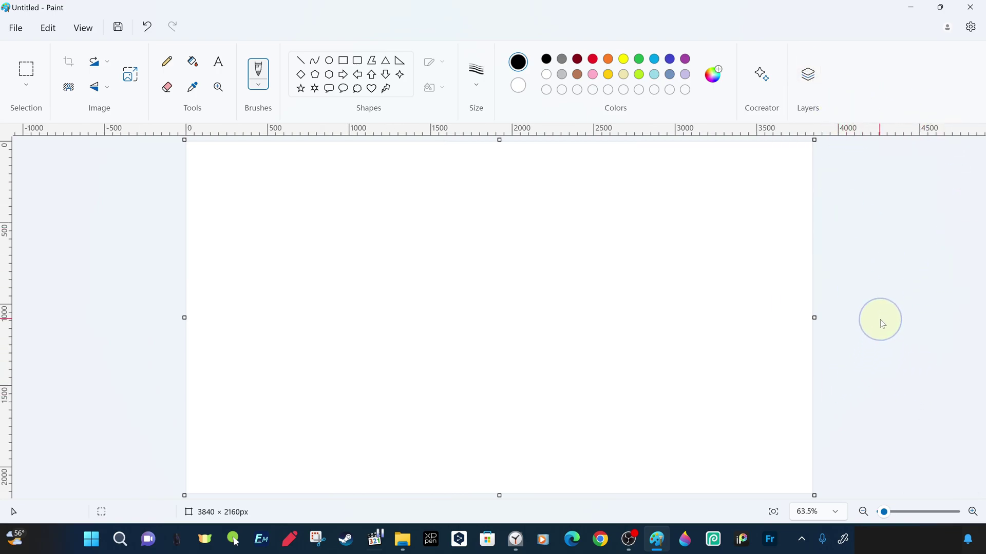
Open Cocreator and go through all four pages of its introduction
{"action": "left_click", "coordinate": [753, 83]}
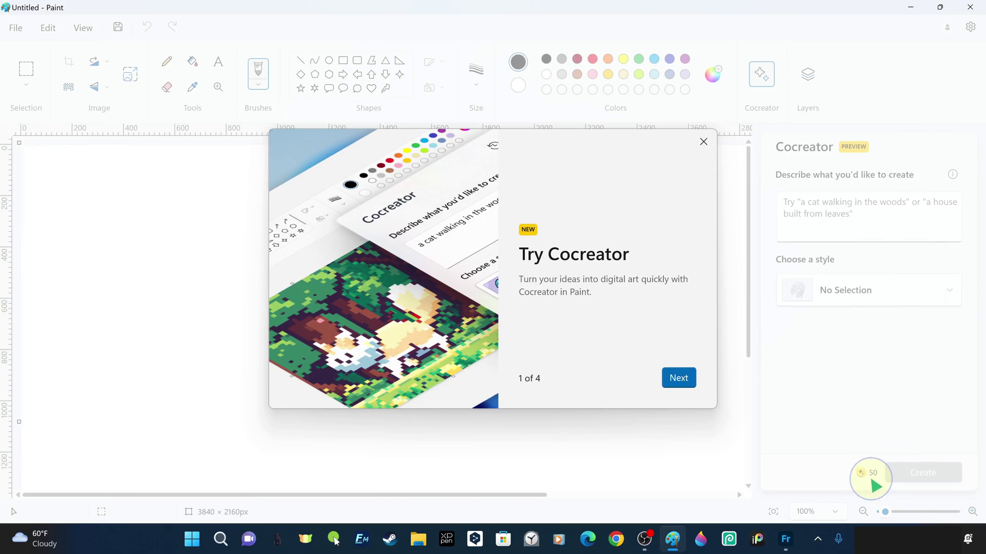
{"action": "left_click", "coordinate": [684, 383]}
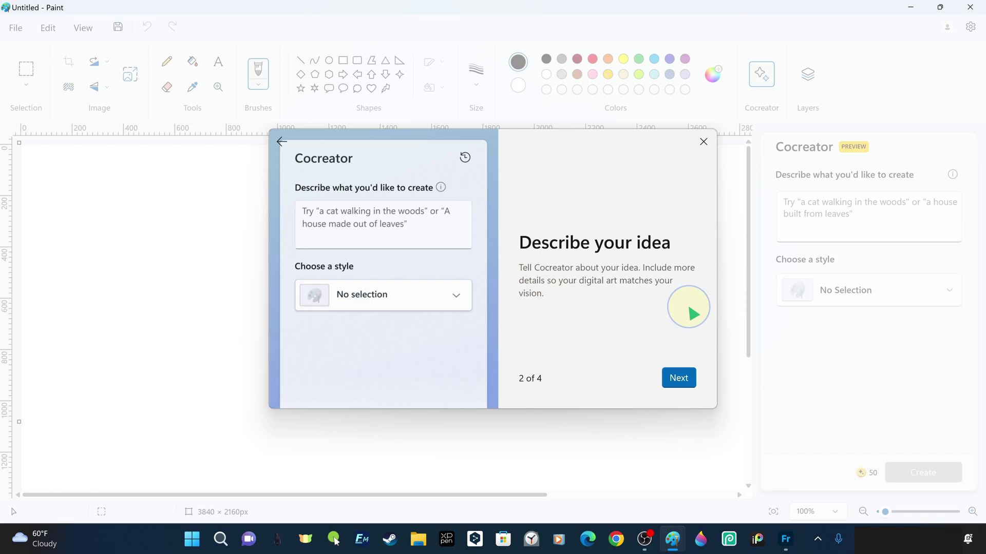
{"action": "left_click", "coordinate": [683, 380]}
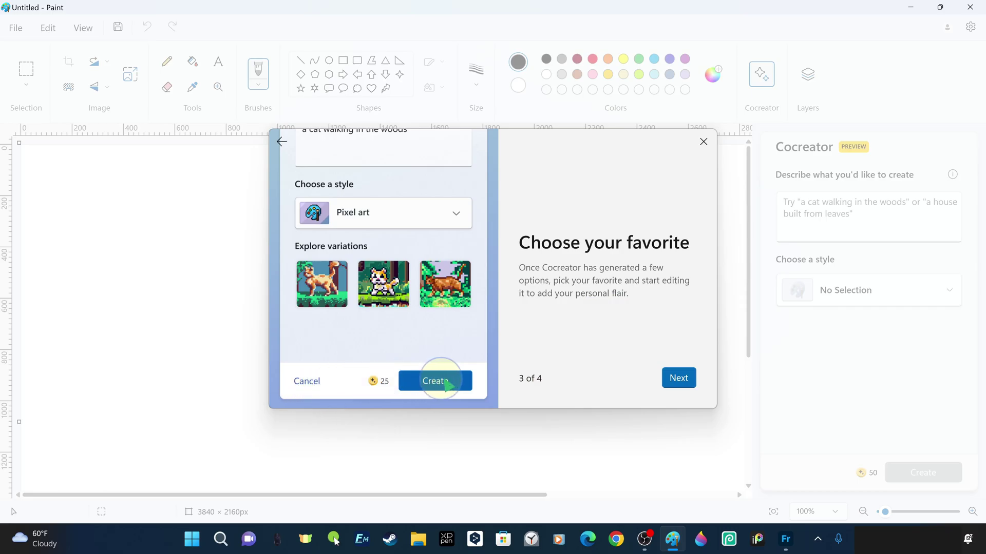
{"action": "left_click", "coordinate": [678, 379]}
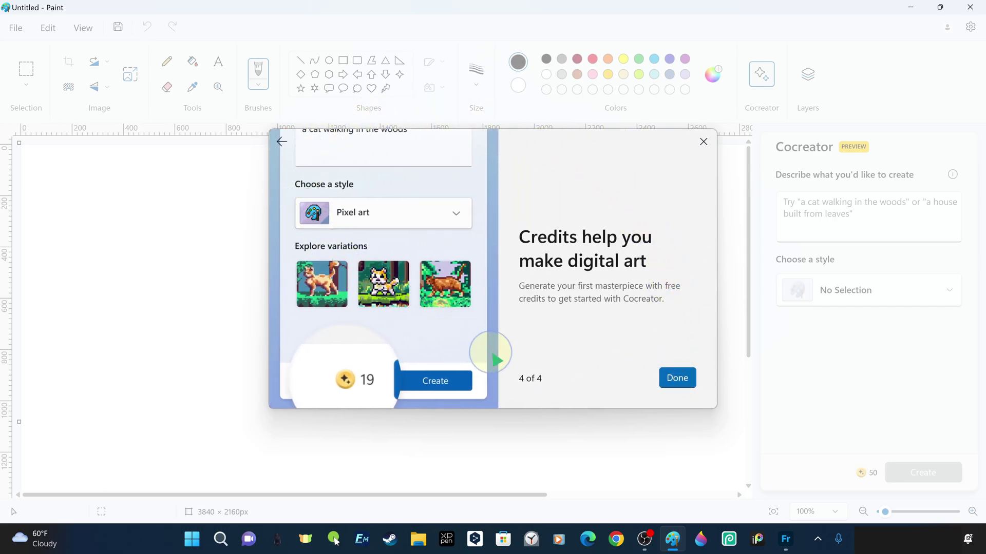
{"action": "left_click", "coordinate": [681, 382]}
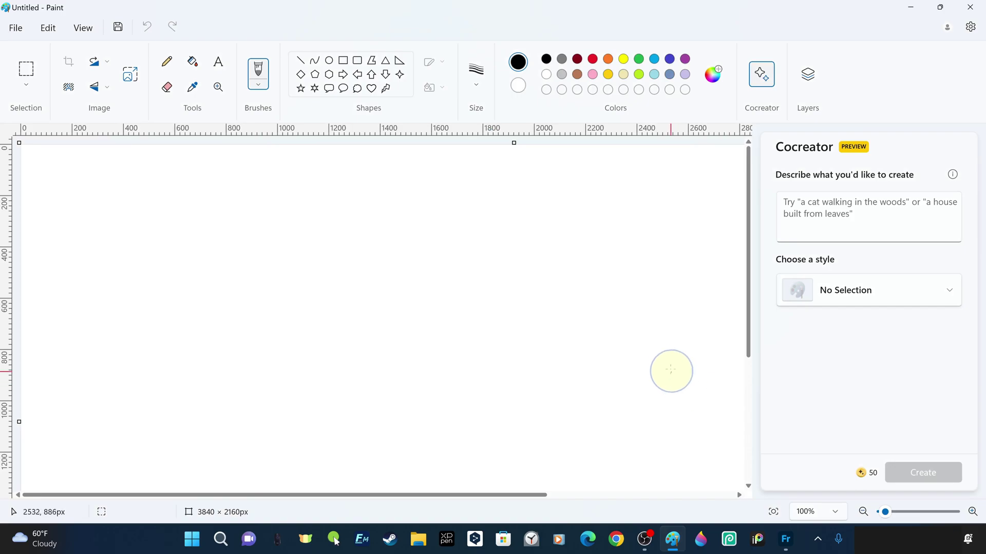
Generate Cocreator variants from the description "simple anime style cute cat" in the Pixel Art style
{"action": "left_click", "coordinate": [864, 206]}
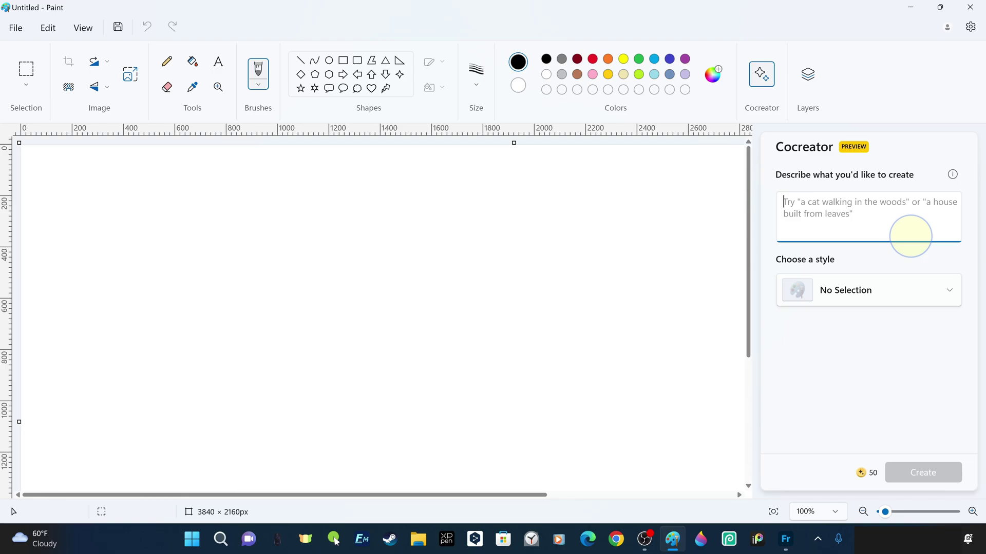
{"action": "left_click", "coordinate": [949, 291]}
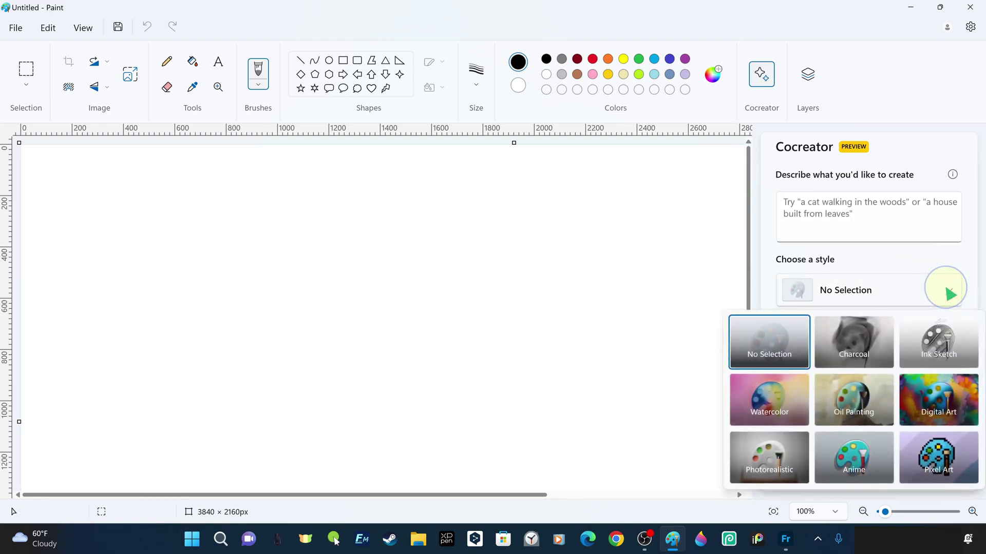
{"action": "left_click", "coordinate": [958, 465]}
{"action": "left_click", "coordinate": [855, 214]}
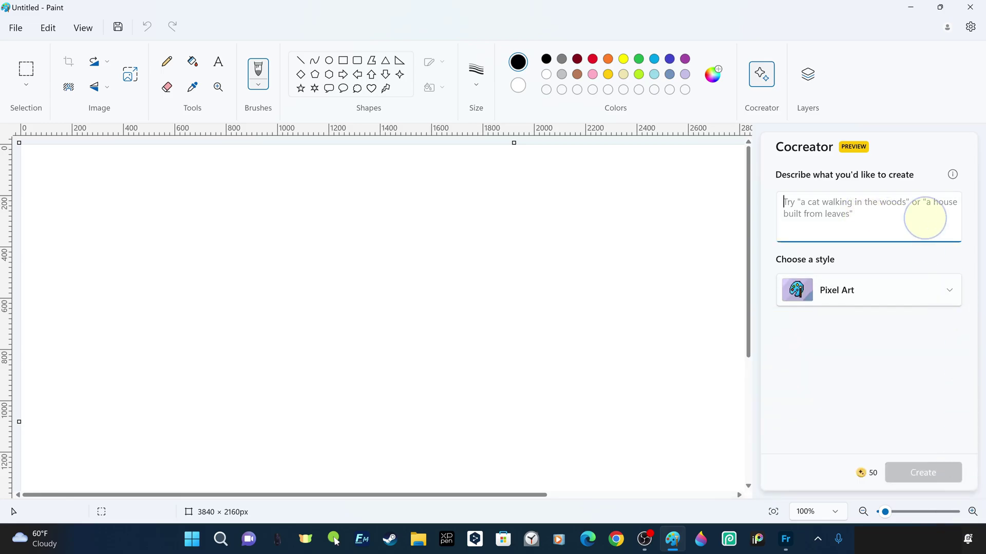
{"action": "type", "text": "simple anime style cat"}
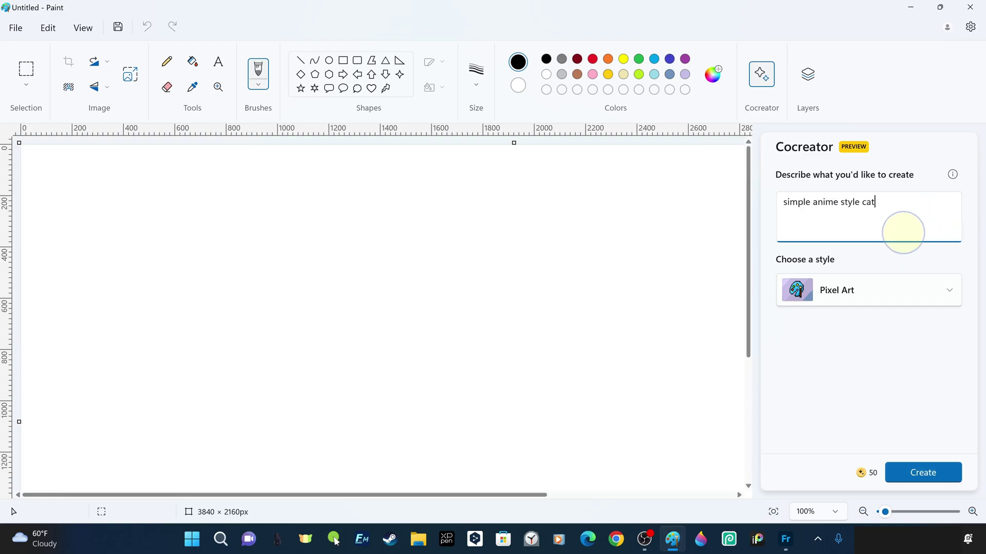
{"action": "type", "text": "cute"}
{"action": "left_click", "coordinate": [919, 472]}
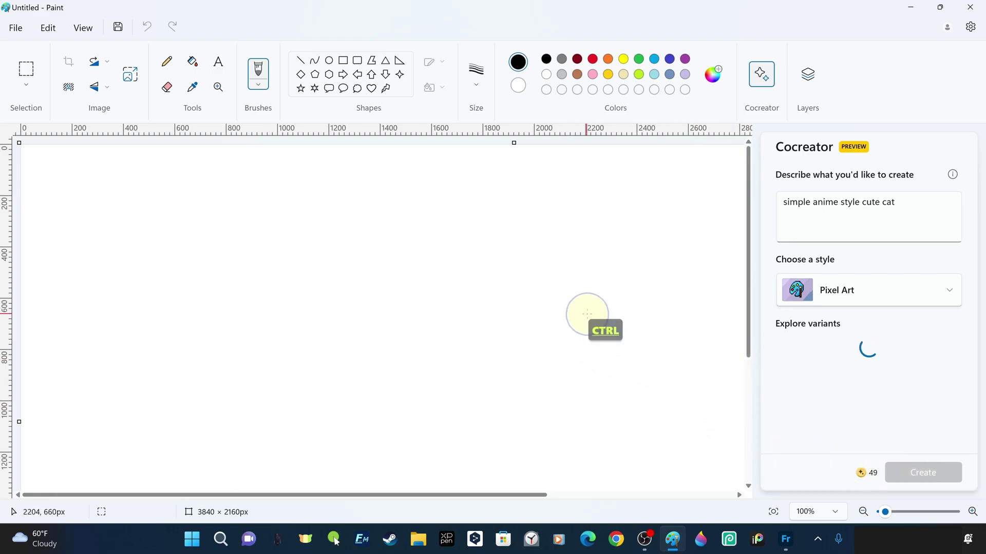
{"action": "scroll", "coordinate": [588, 314], "scroll_direction": "down", "scroll_amount": 1, "text": "ctrl"}
{"action": "scroll", "coordinate": [588, 314], "scroll_direction": "down", "scroll_amount": 1, "text": "ctrl"}
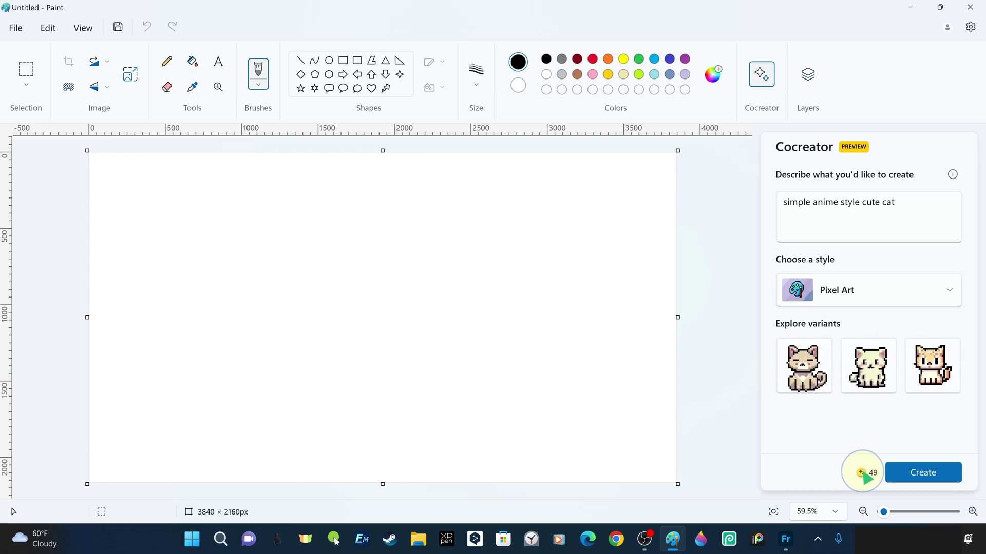
Try placing the first cat variant on the canvas at about 1784 × 1272 px, and undo it completely
{"action": "left_click", "coordinate": [810, 370]}
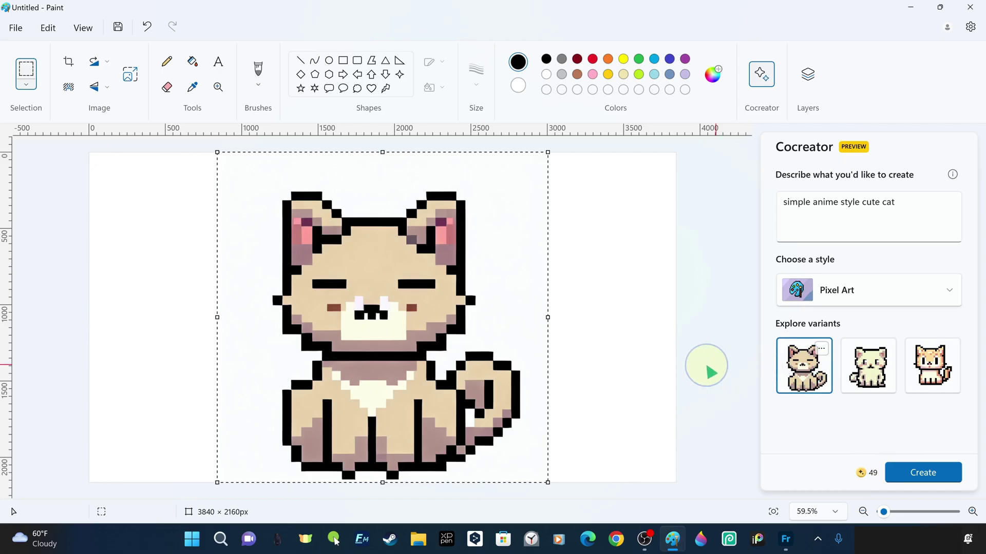
{"action": "left_click_drag", "start_coordinate": [548, 152], "coordinate": [383, 288]}
{"action": "left_click_drag", "start_coordinate": [387, 386], "coordinate": [491, 386]}
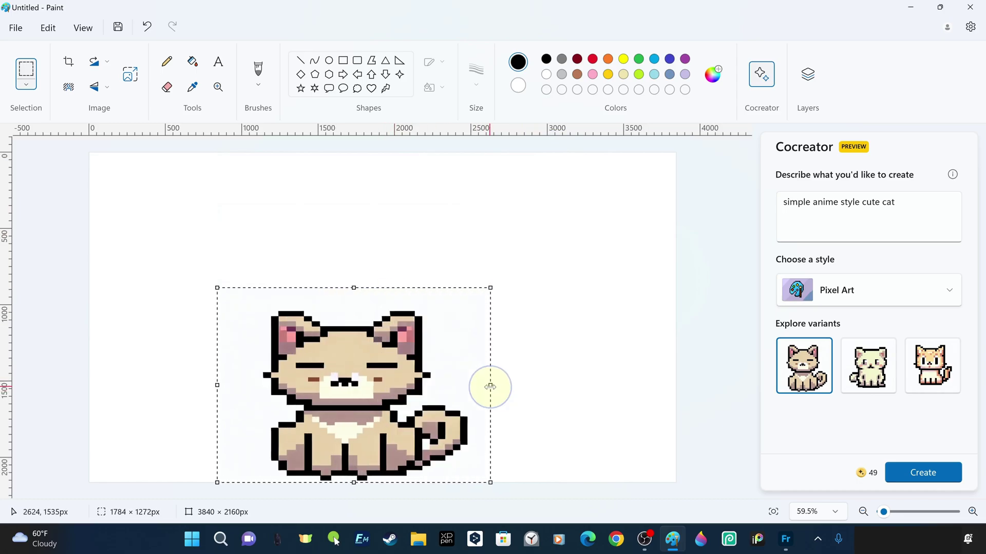
{"action": "key", "text": "ctrl+z"}
{"action": "key", "text": "ctrl+z"}
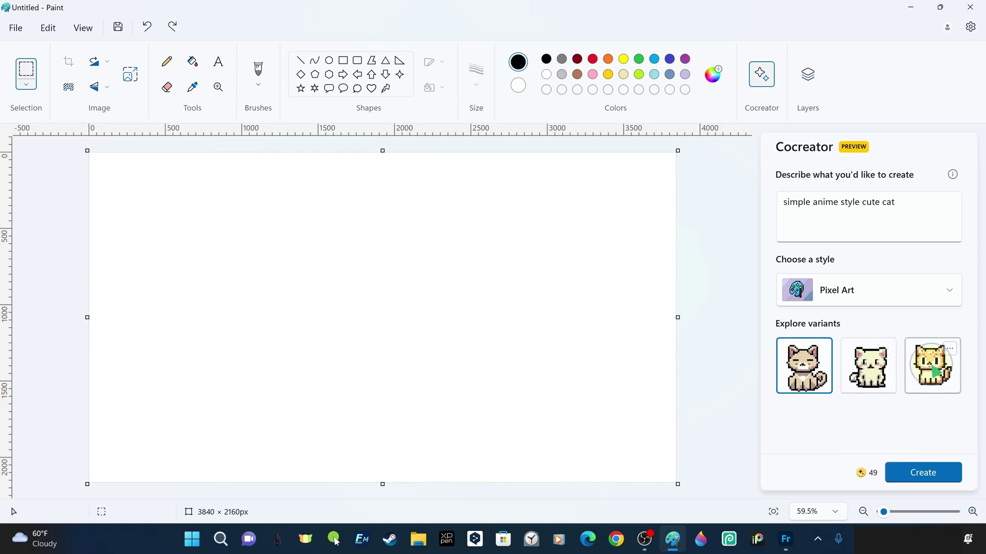
Place the third cat variant on the canvas and shrink it to about 1153 × 1185 px
{"action": "left_click", "coordinate": [932, 371]}
{"action": "left_click_drag", "start_coordinate": [547, 482], "coordinate": [404, 383]}
{"action": "left_click_drag", "start_coordinate": [405, 152], "coordinate": [394, 202]}
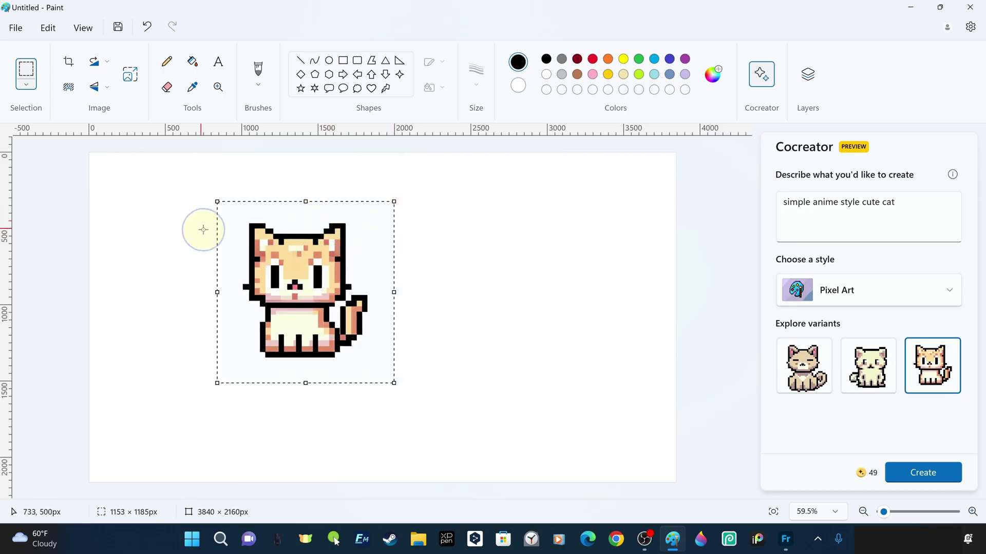
{"action": "right_click", "coordinate": [285, 280]}
{"action": "left_click", "coordinate": [359, 251]}
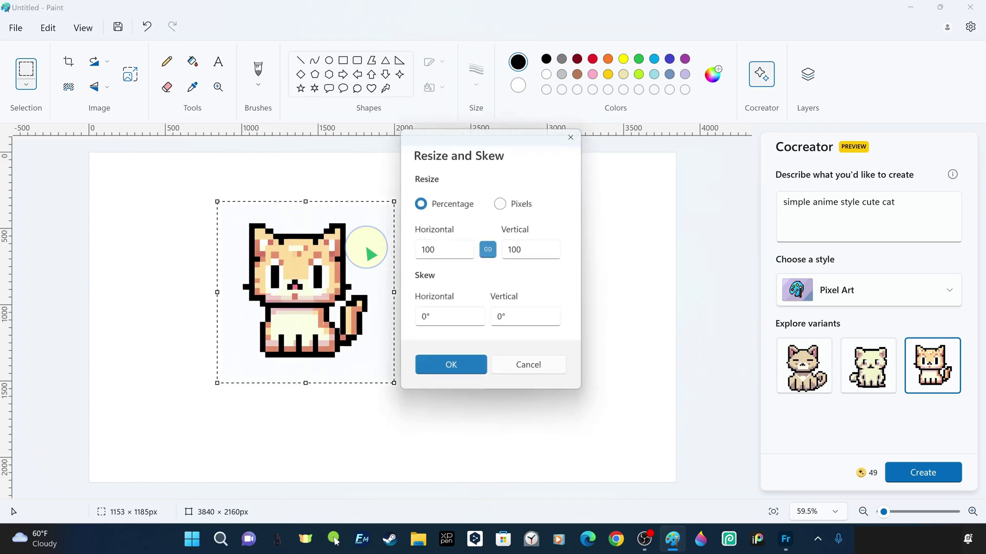
{"action": "left_click", "coordinate": [416, 252]}
{"action": "left_click_drag", "start_coordinate": [438, 250], "coordinate": [409, 253]}
{"action": "type", "text": "520"}
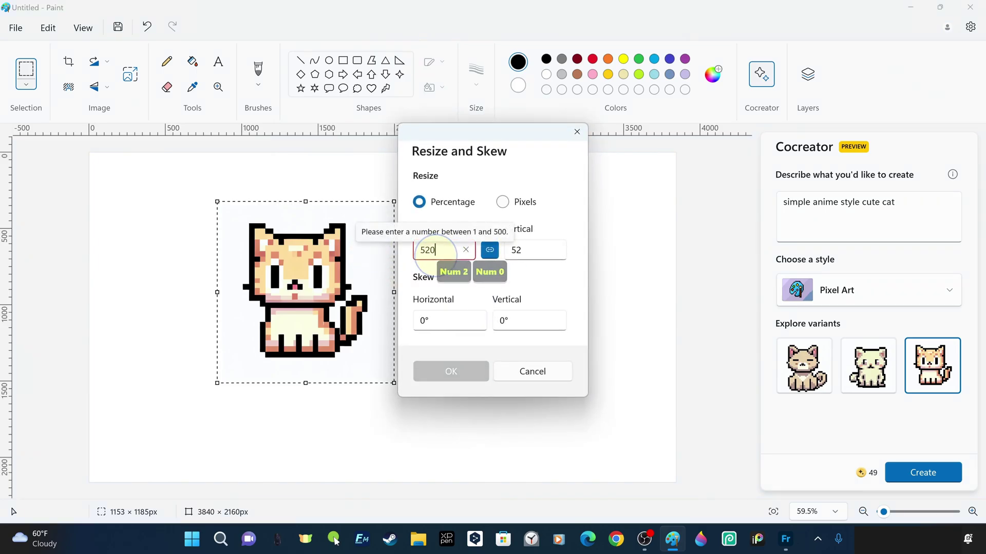
{"action": "key", "text": "BackSpace"}
{"action": "key", "text": "BackSpace"}
{"action": "key", "text": "BackSpace"}
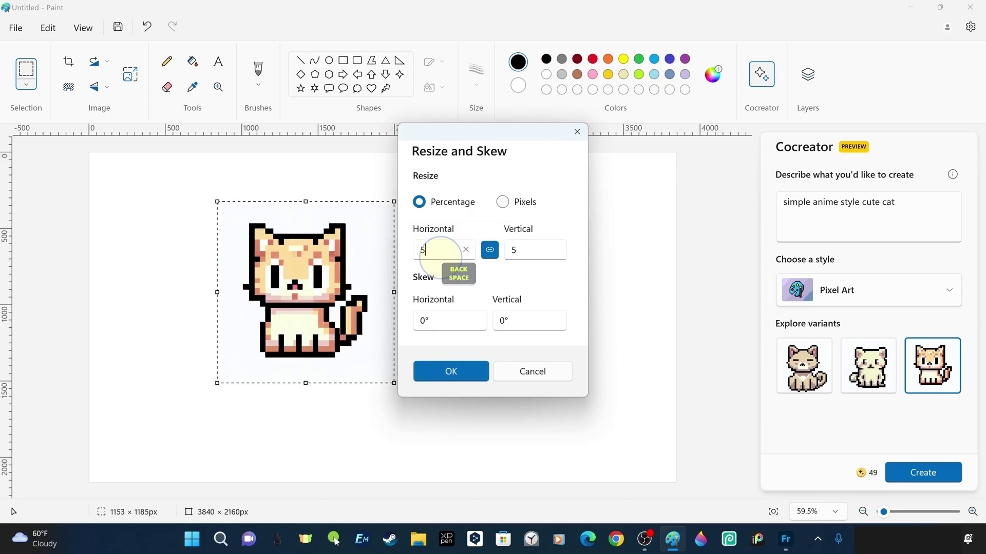
{"action": "type", "text": "50"}
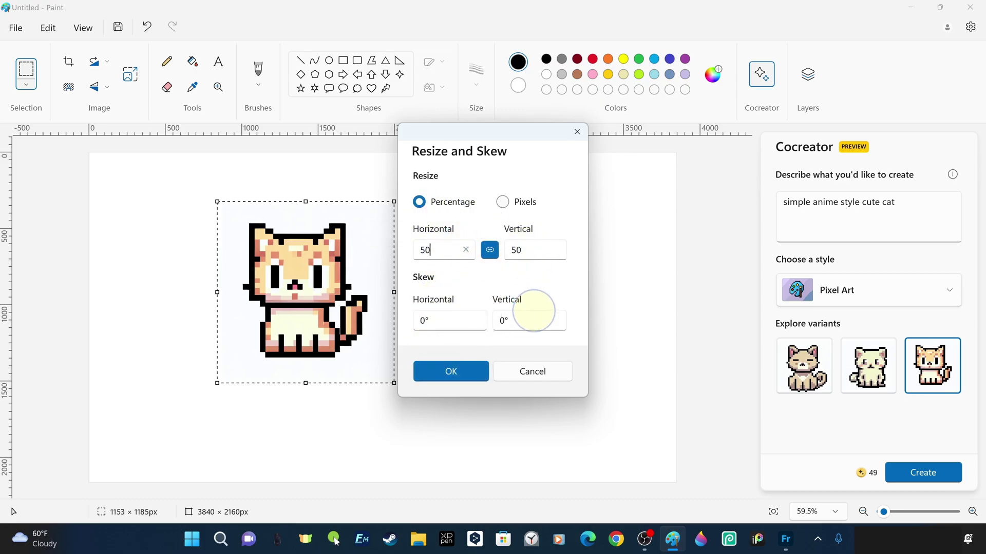
{"action": "left_click", "coordinate": [490, 250]}
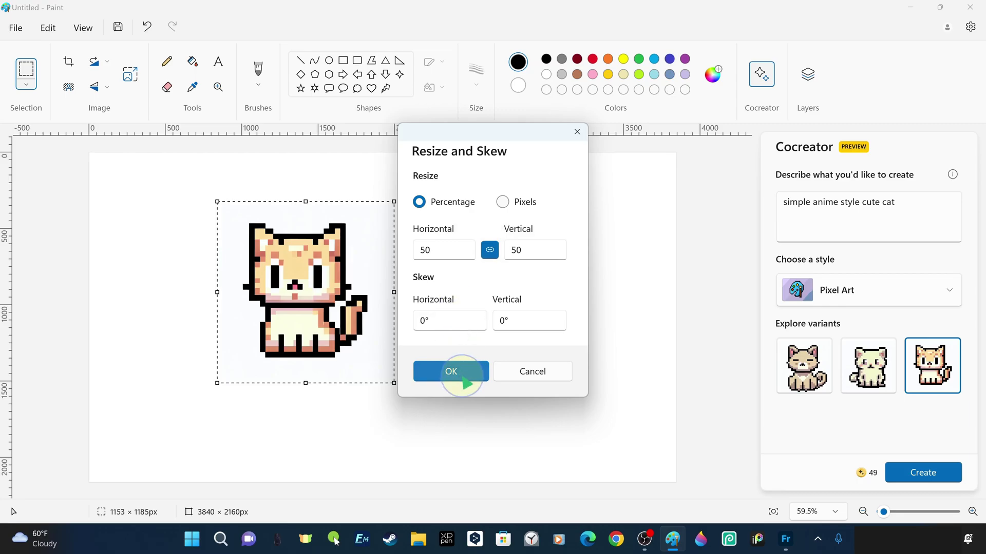
{"action": "left_click", "coordinate": [524, 373]}
Resize the selected cat to 50 percent with its aspect ratio maintained and move it into the canvas's upper-left corner
{"action": "right_click", "coordinate": [363, 313]}
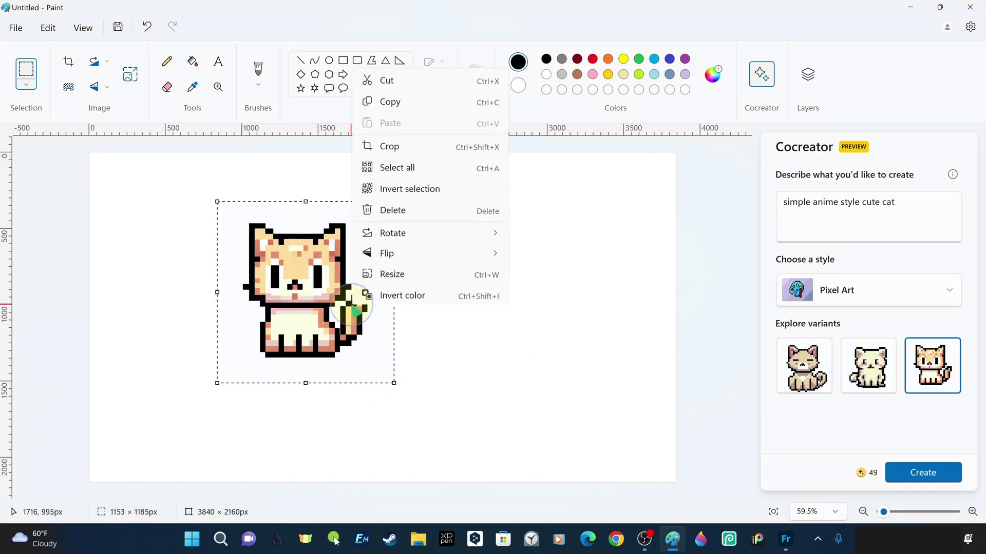
{"action": "left_click", "coordinate": [428, 271]}
{"action": "left_click", "coordinate": [421, 250]}
{"action": "left_click_drag", "start_coordinate": [420, 250], "coordinate": [385, 260]}
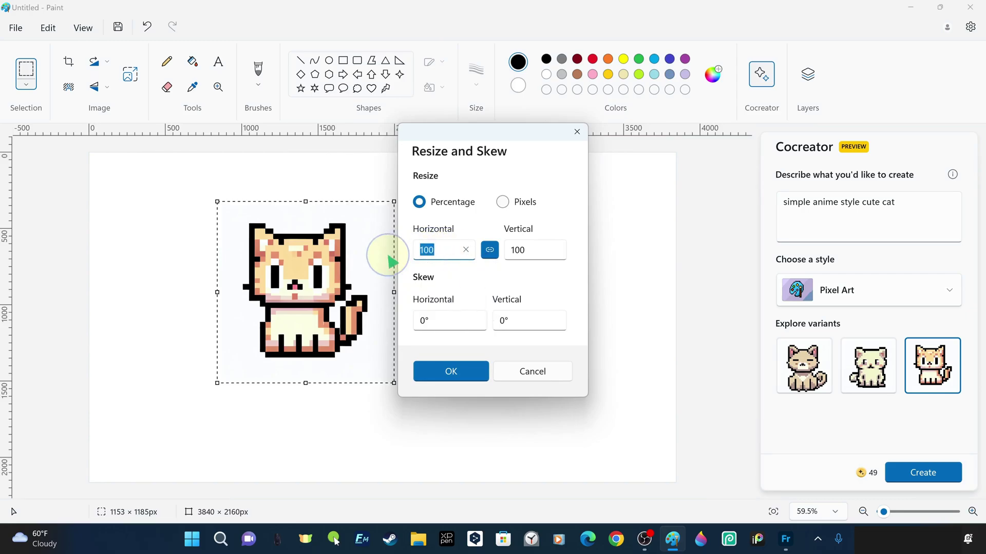
{"action": "type", "text": "50"}
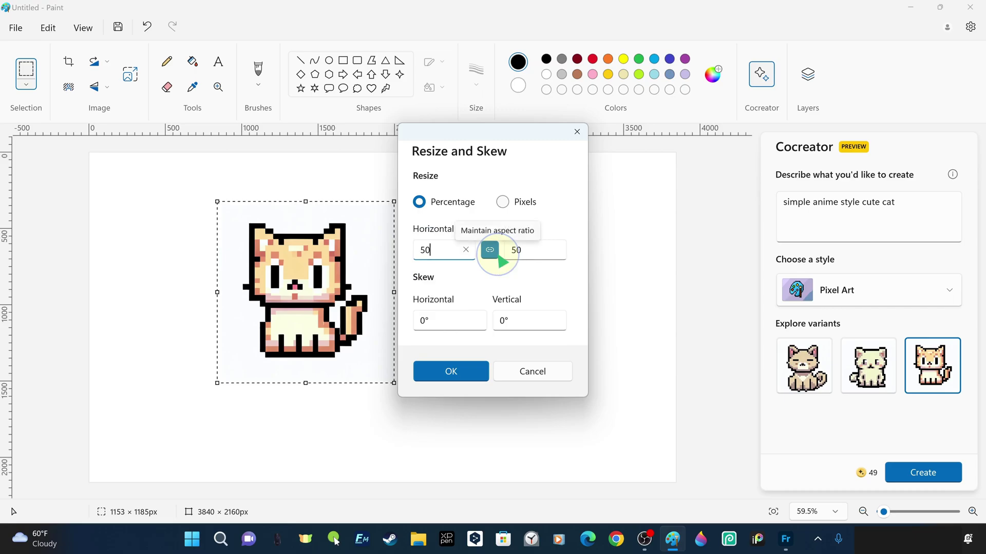
{"action": "left_click", "coordinate": [450, 374]}
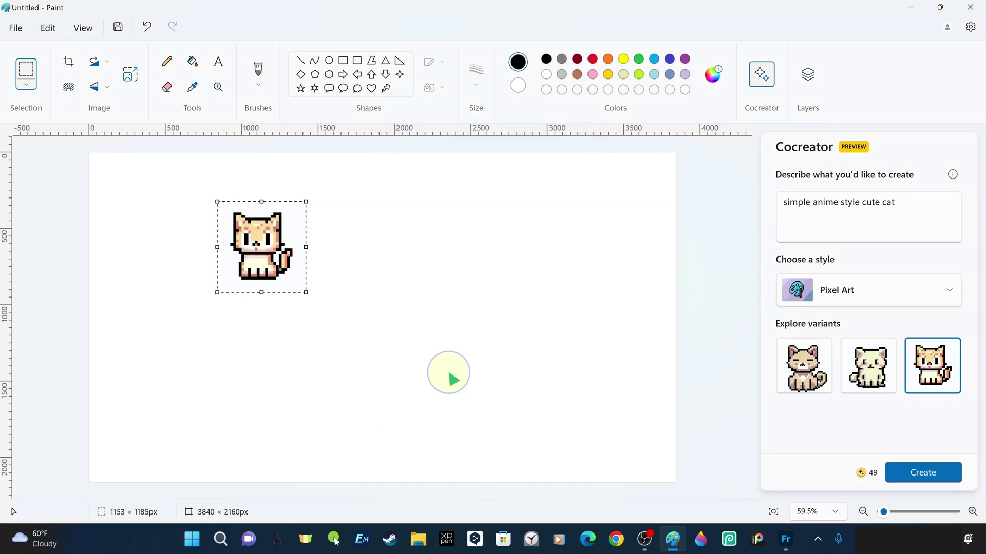
{"action": "left_click_drag", "start_coordinate": [267, 262], "coordinate": [141, 213]}
{"action": "left_click", "coordinate": [381, 237]}
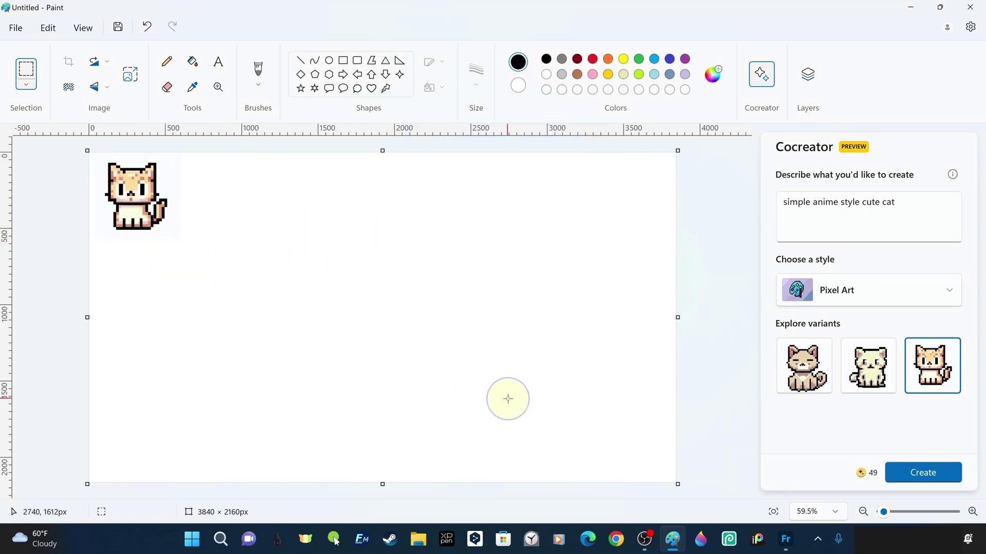
Draw a filled light blue rectangle of about 24 × 72 px over the cat's black eye to the right of its nose
{"action": "left_click", "coordinate": [167, 62]}
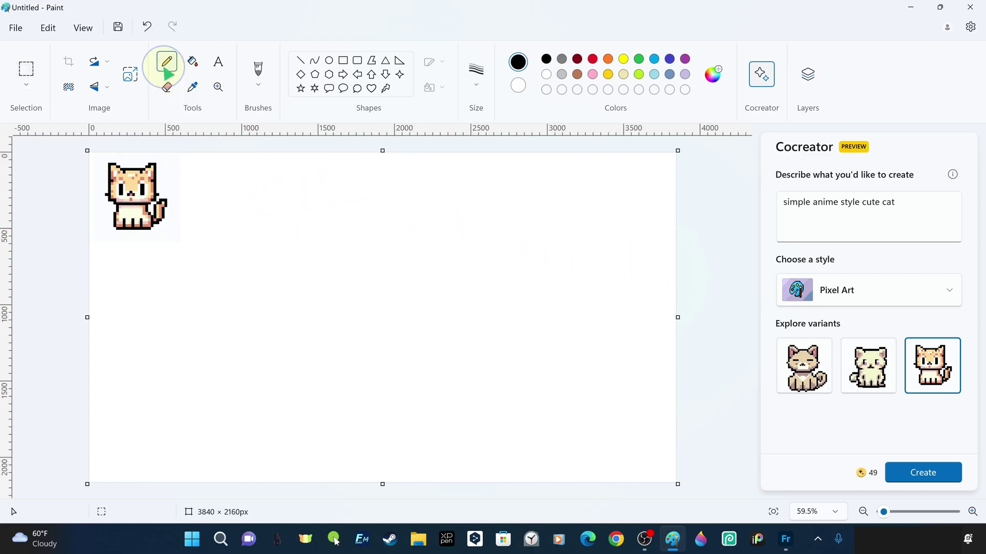
{"action": "left_click", "coordinate": [259, 86]}
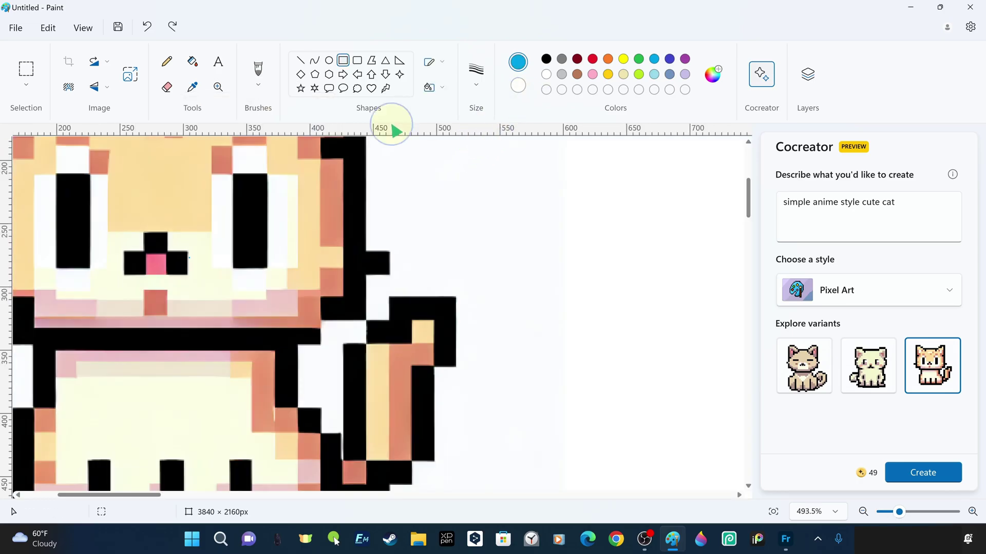
{"action": "left_click", "coordinate": [653, 58]}
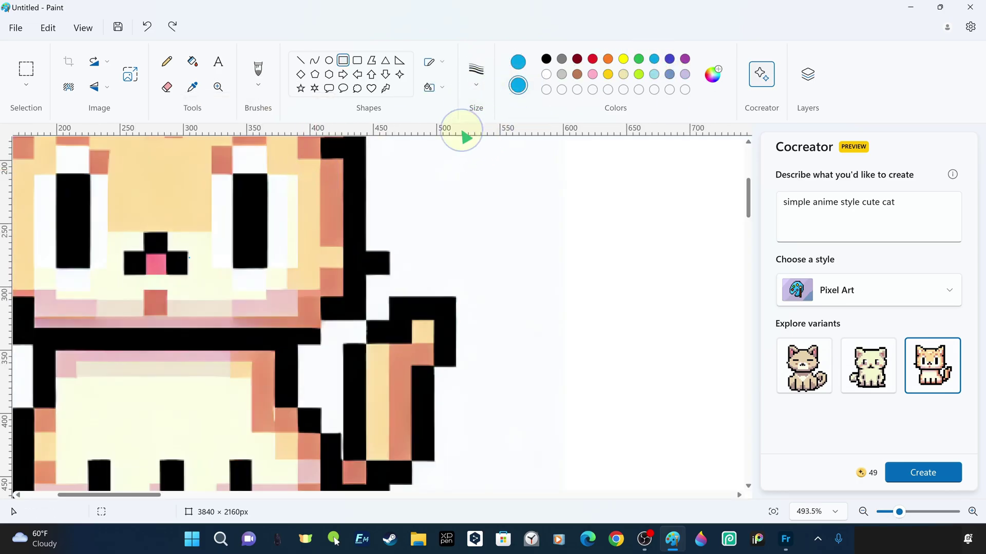
{"action": "left_click_drag", "start_coordinate": [234, 176], "coordinate": [264, 268]}
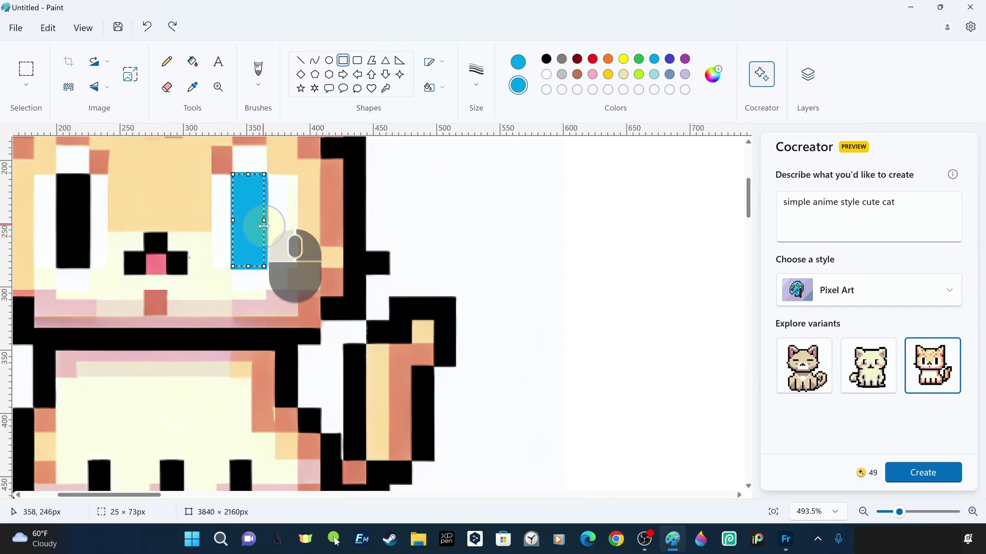
{"action": "left_click_drag", "start_coordinate": [264, 226], "coordinate": [261, 230]}
Try to copy and paste the blue rectangle, and fix it in place over the cat's eye
{"action": "key", "text": "ctrl+c"}
{"action": "key", "text": "ctrl+v"}
{"action": "right_click", "coordinate": [250, 226]}
{"action": "mouse_move", "coordinate": [317, 287]}
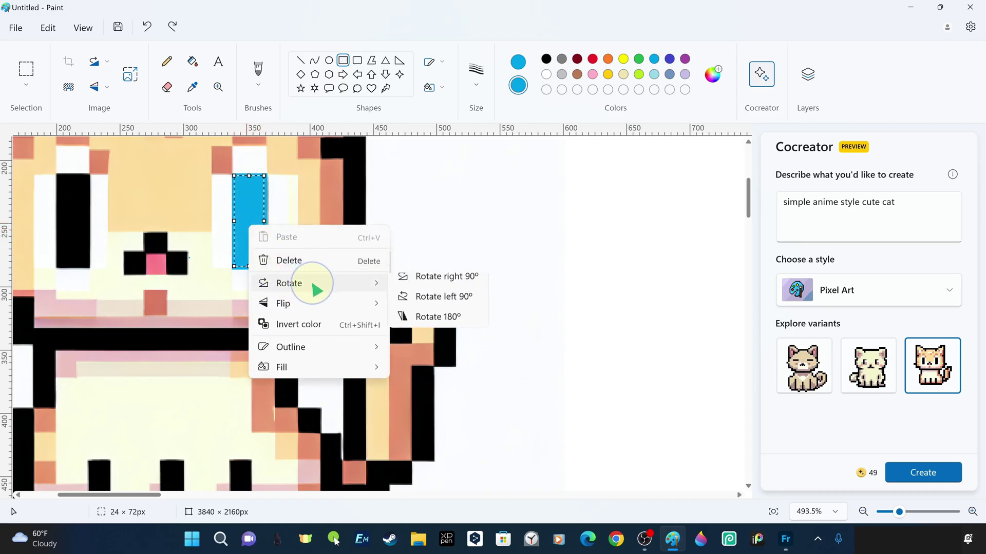
{"action": "left_click", "coordinate": [333, 181]}
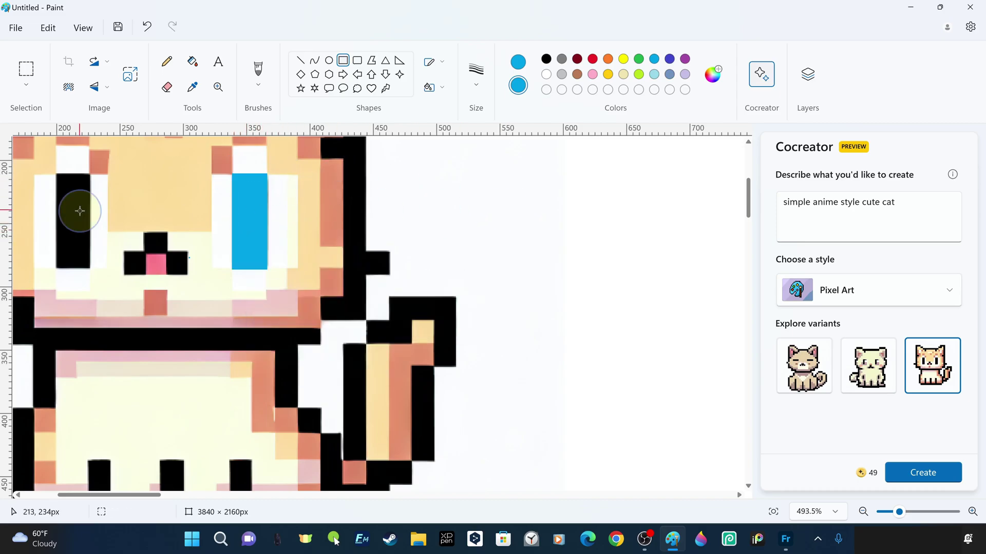
Cover the cat's remaining black eye with a filled light blue rectangle of about 24 × 73 px
{"action": "left_click_drag", "start_coordinate": [55, 173], "coordinate": [87, 265]}
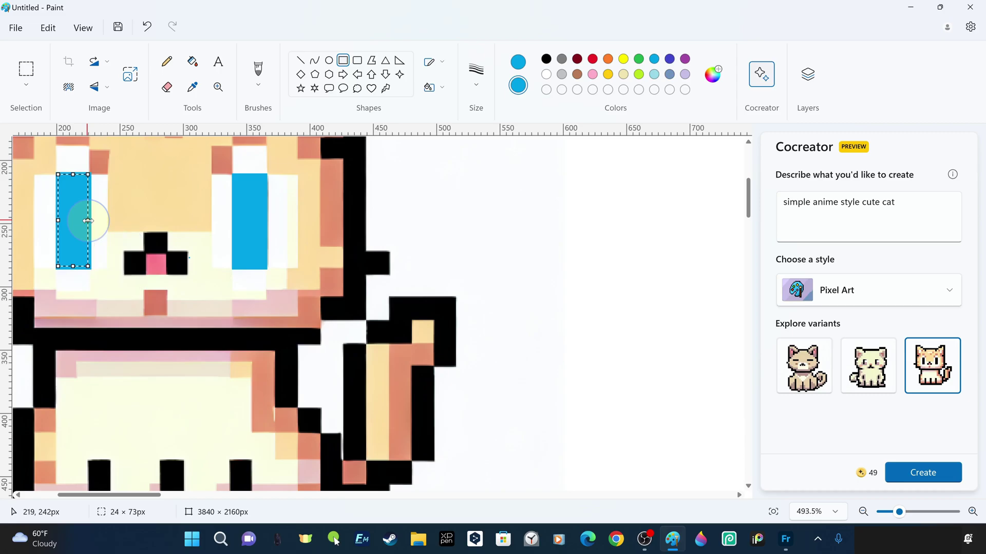
{"action": "left_click", "coordinate": [570, 303]}
{"action": "scroll", "coordinate": [552, 311], "scroll_direction": "down", "scroll_amount": 6}
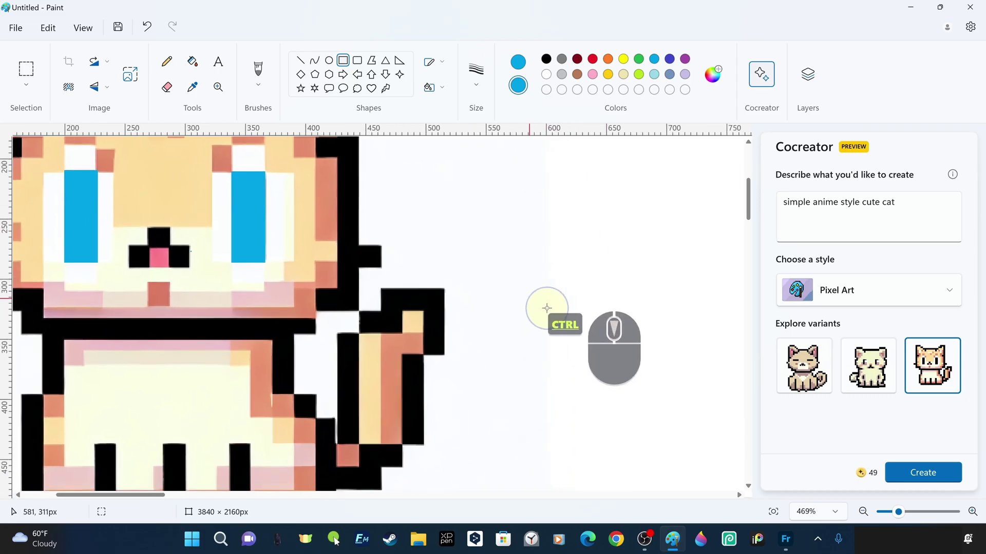
{"action": "scroll", "coordinate": [345, 300], "scroll_direction": "up", "scroll_amount": 3}
{"action": "left_click_drag", "start_coordinate": [324, 272], "coordinate": [353, 284]}
{"action": "key", "text": "ctrl+z"}
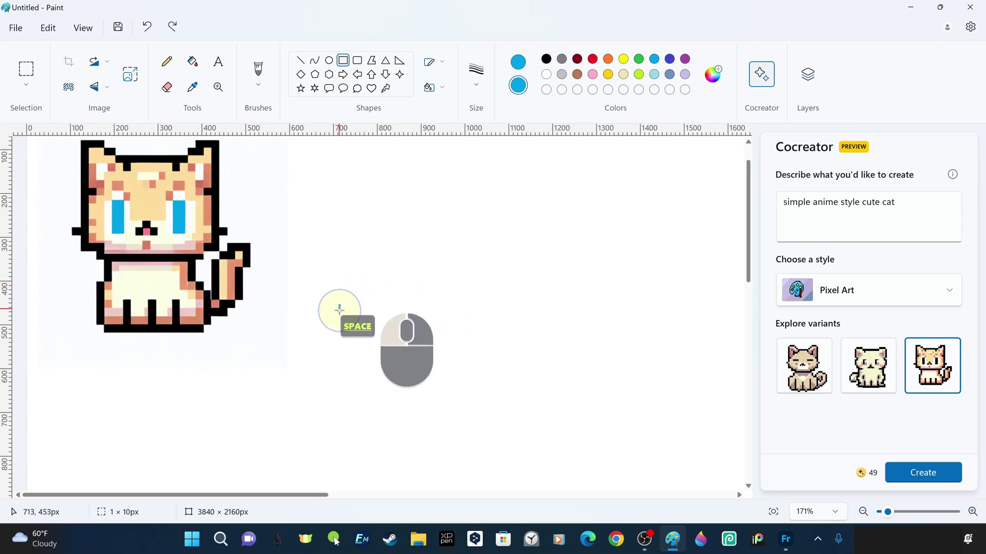
{"action": "scroll", "coordinate": [323, 333], "scroll_direction": "down", "scroll_amount": 1}
{"action": "scroll", "coordinate": [323, 333], "scroll_direction": "down", "scroll_amount": 1}
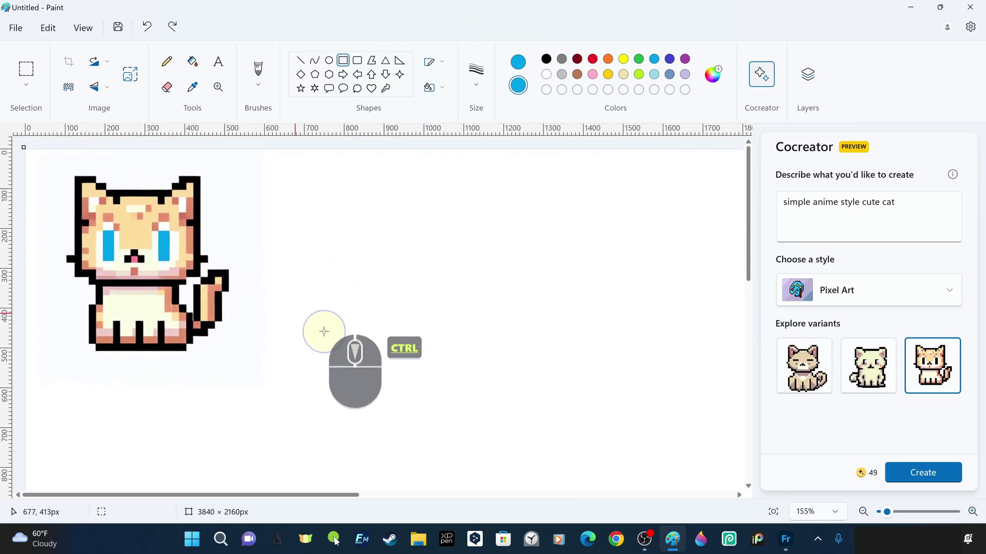
{"action": "scroll", "coordinate": [366, 373], "scroll_direction": "down", "scroll_amount": 5}
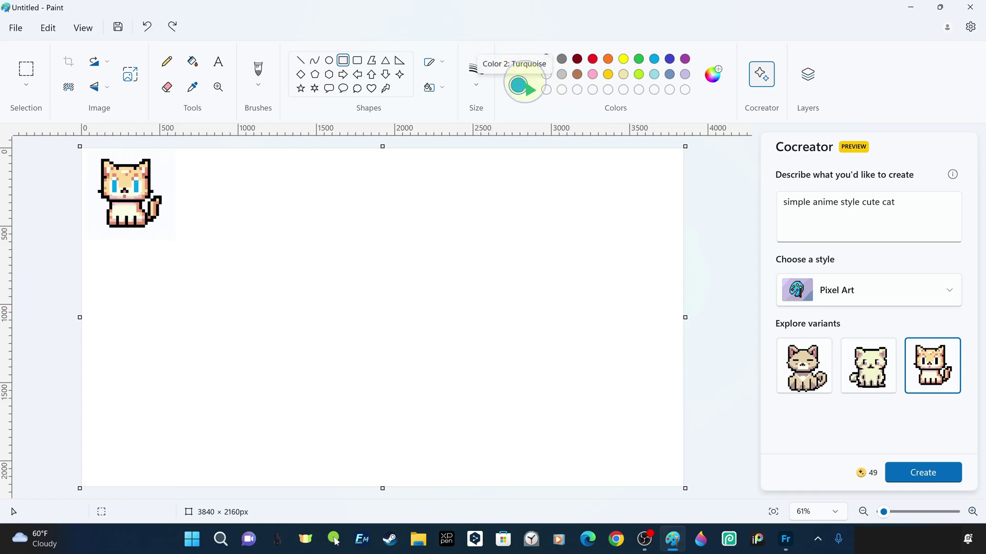
Create the custom blue #053EC9 as the primary color and fill both of the cat's eyes with it
{"action": "left_click", "coordinate": [192, 62]}
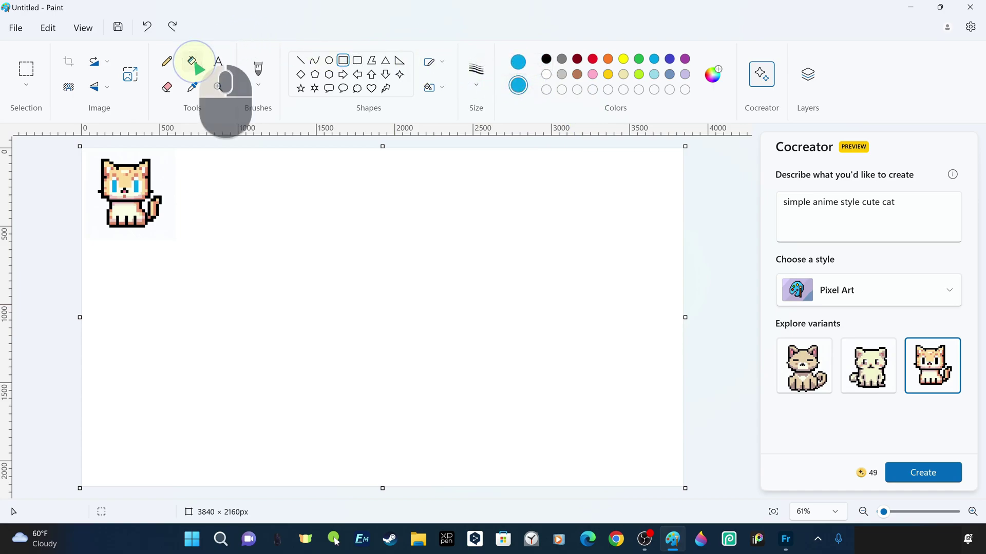
{"action": "left_click", "coordinate": [521, 68]}
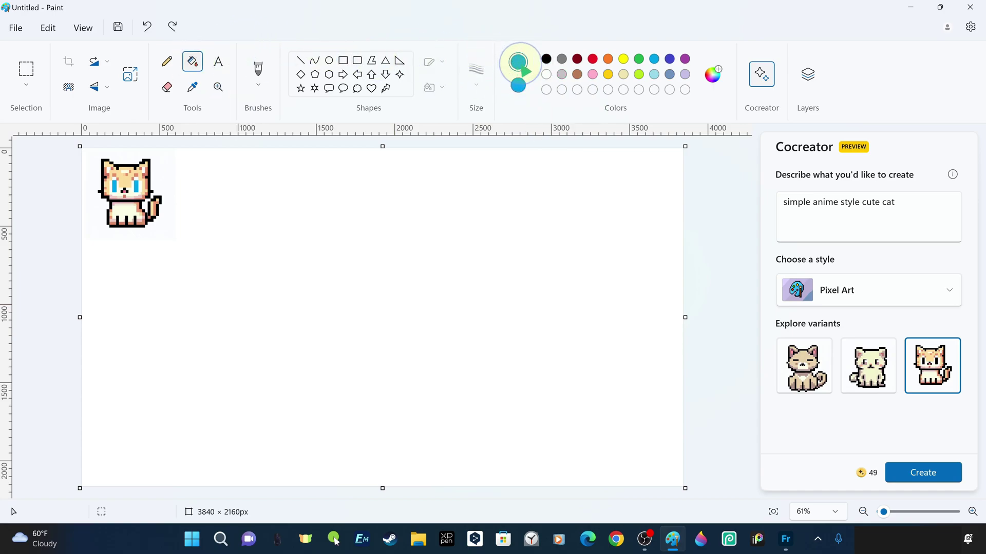
{"action": "left_click", "coordinate": [713, 74]}
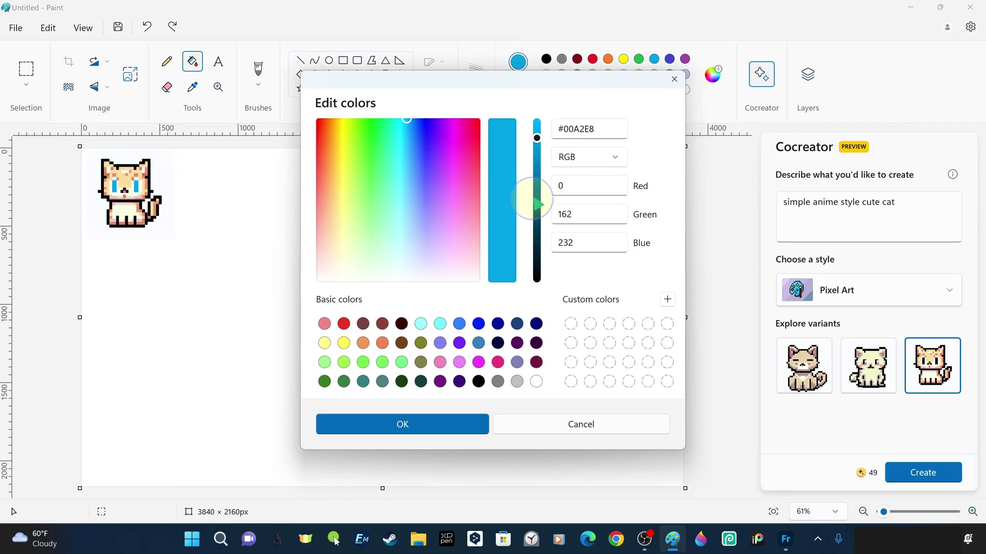
{"action": "left_click", "coordinate": [536, 163]}
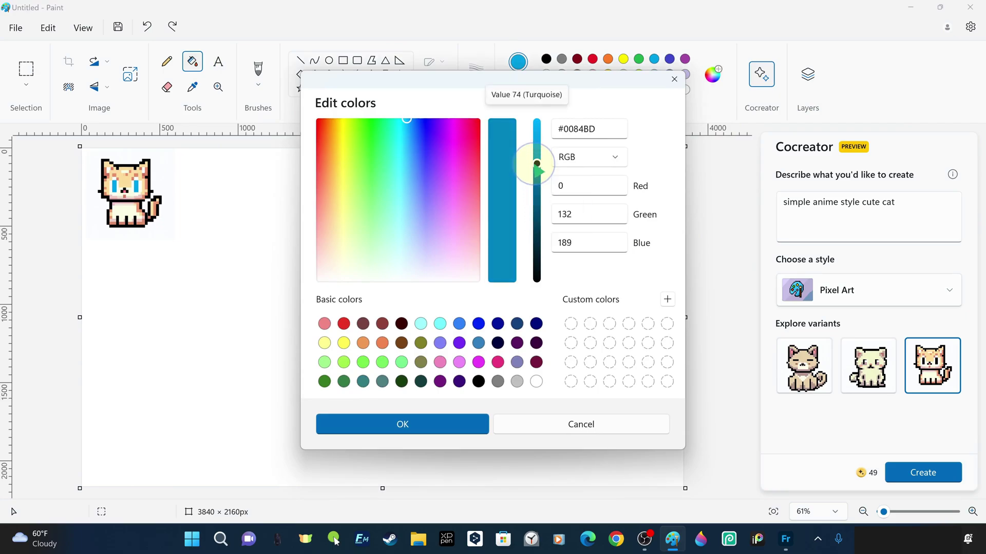
{"action": "left_click_drag", "start_coordinate": [537, 164], "coordinate": [537, 155]}
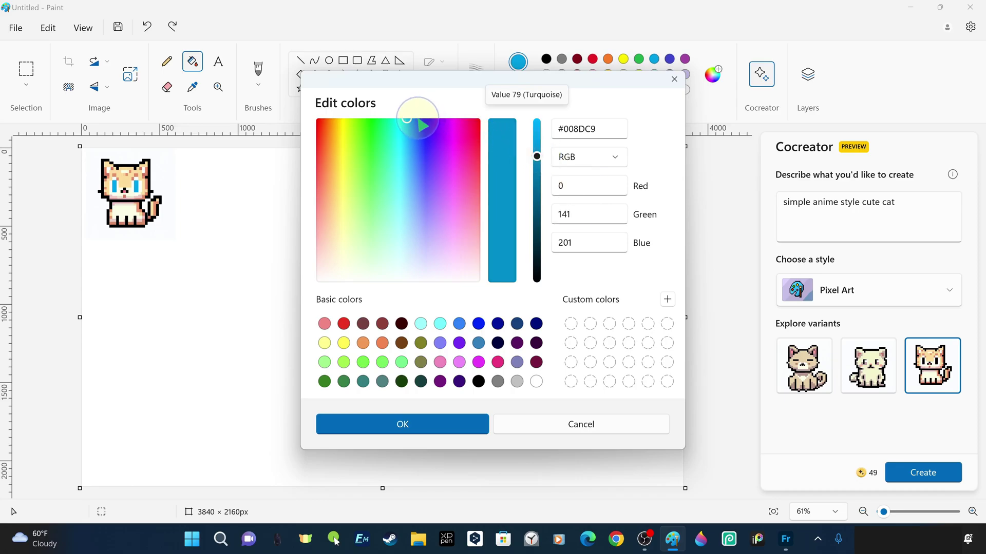
{"action": "left_click", "coordinate": [417, 123]}
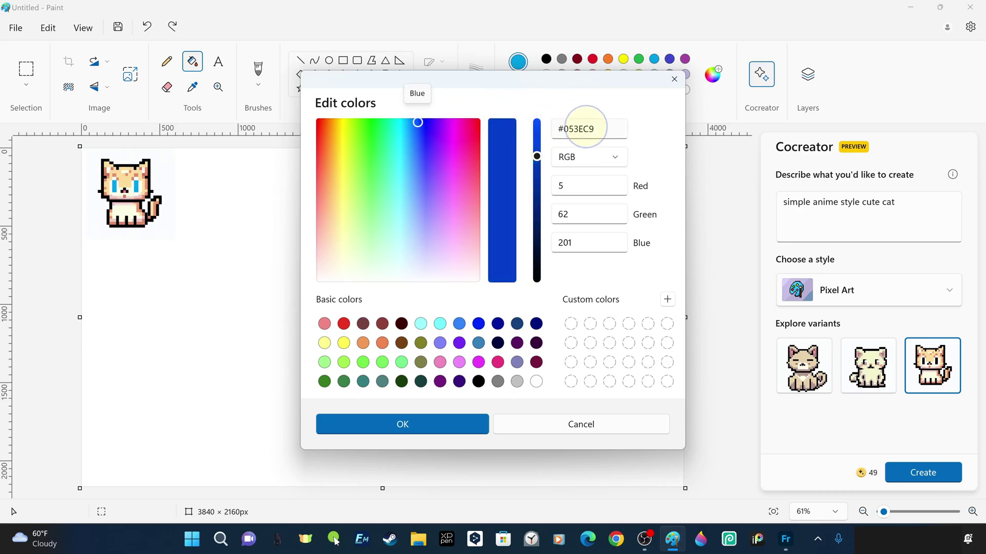
{"action": "left_click", "coordinate": [433, 424]}
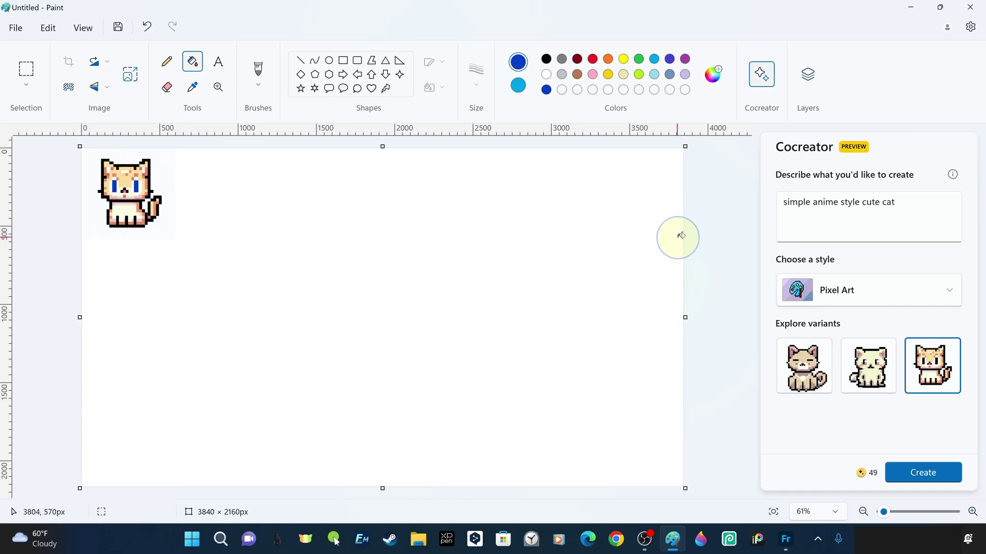
Show the image's layers and close Cocreator
{"action": "left_click", "coordinate": [807, 76]}
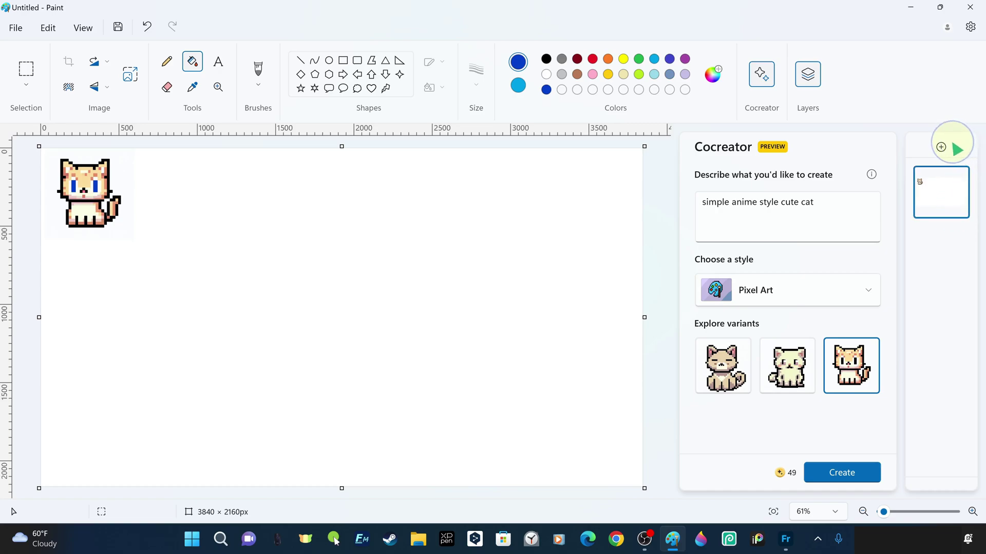
{"action": "left_click", "coordinate": [760, 76]}
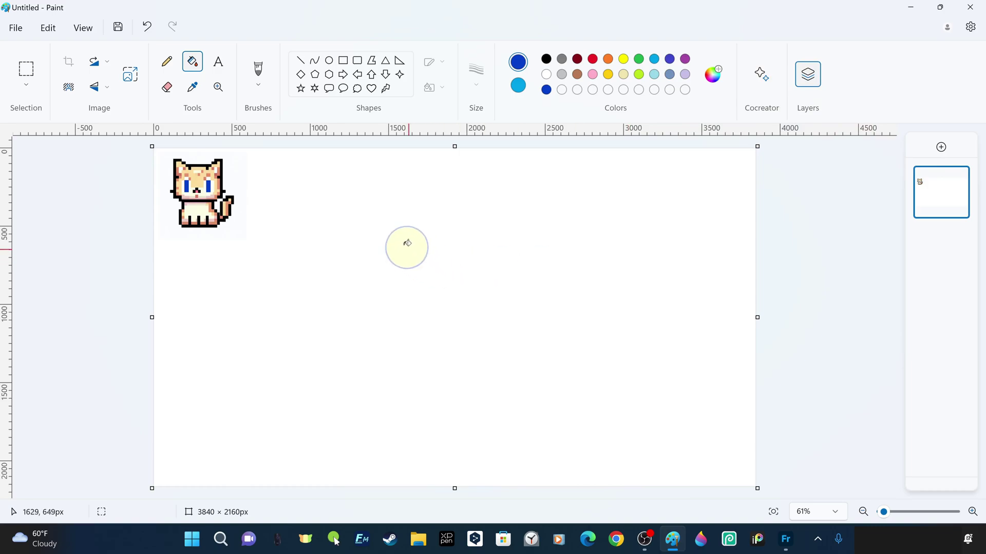
{"action": "scroll", "coordinate": [278, 180], "scroll_direction": "up", "scroll_amount": 3, "text": "ctrl"}
{"action": "scroll", "coordinate": [313, 290], "scroll_direction": "up", "scroll_amount": 3, "text": "ctrl"}
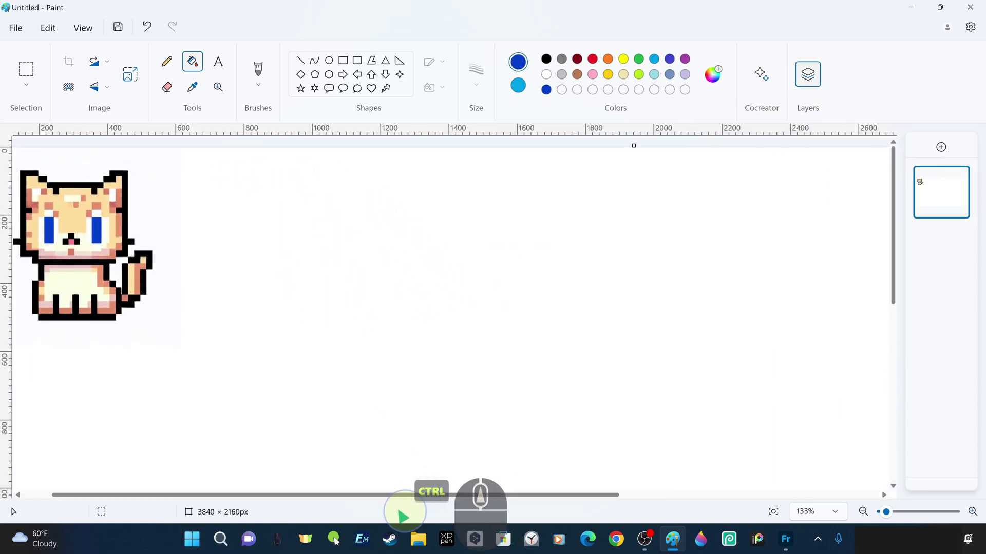
{"action": "left_click_drag", "start_coordinate": [424, 495], "coordinate": [307, 497]}
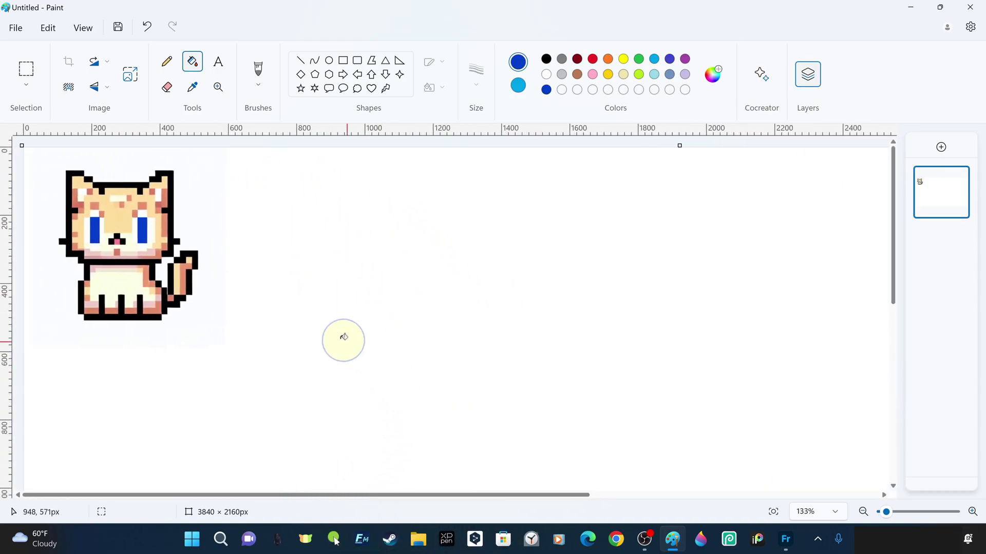
{"action": "scroll", "coordinate": [337, 337], "scroll_direction": "up", "scroll_amount": 1, "text": "ctrl"}
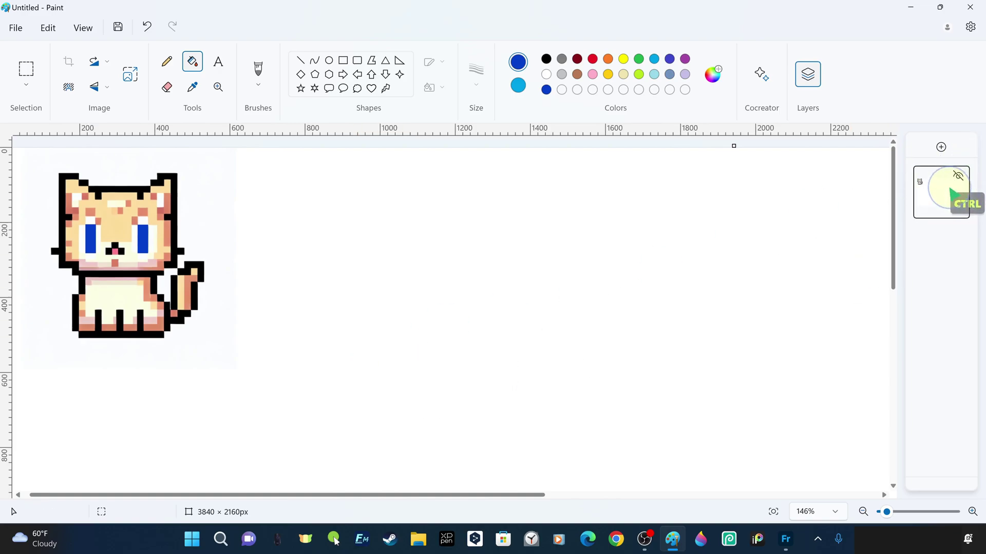
Add a new layer above the cat and set up the Rectangle shape with a black outline
{"action": "left_click", "coordinate": [941, 147]}
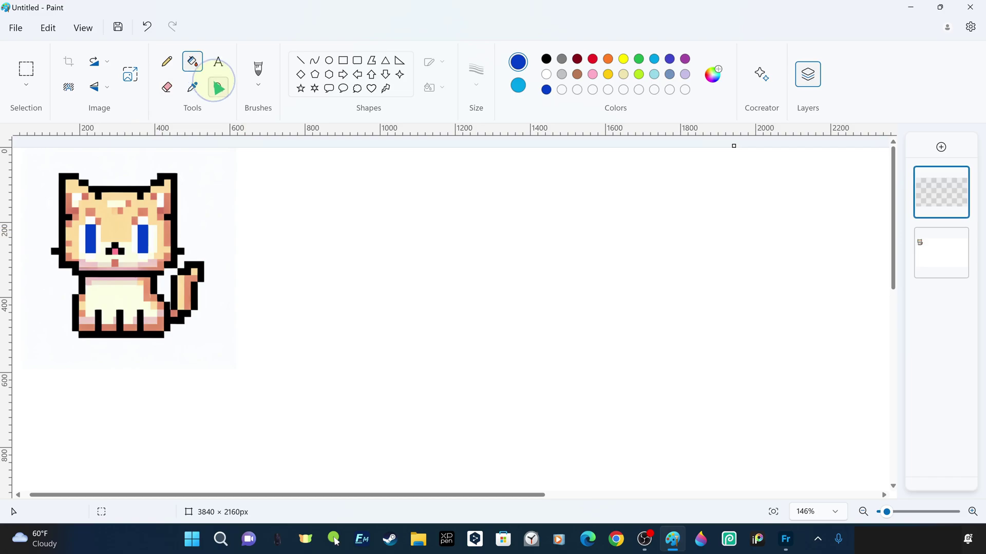
{"action": "left_click", "coordinate": [343, 60]}
{"action": "left_click", "coordinate": [546, 58]}
Try to draw black-outlined light blue rectangles over both of the cat's eyes on the new layer
{"action": "left_click_drag", "start_coordinate": [85, 225], "coordinate": [97, 253]}
{"action": "left_click_drag", "start_coordinate": [135, 228], "coordinate": [148, 254]}
{"action": "left_click", "coordinate": [345, 229]}
{"action": "scroll", "coordinate": [352, 308], "scroll_direction": "up", "scroll_amount": 2}
{"action": "scroll", "coordinate": [412, 323], "scroll_direction": "down", "scroll_amount": 5}
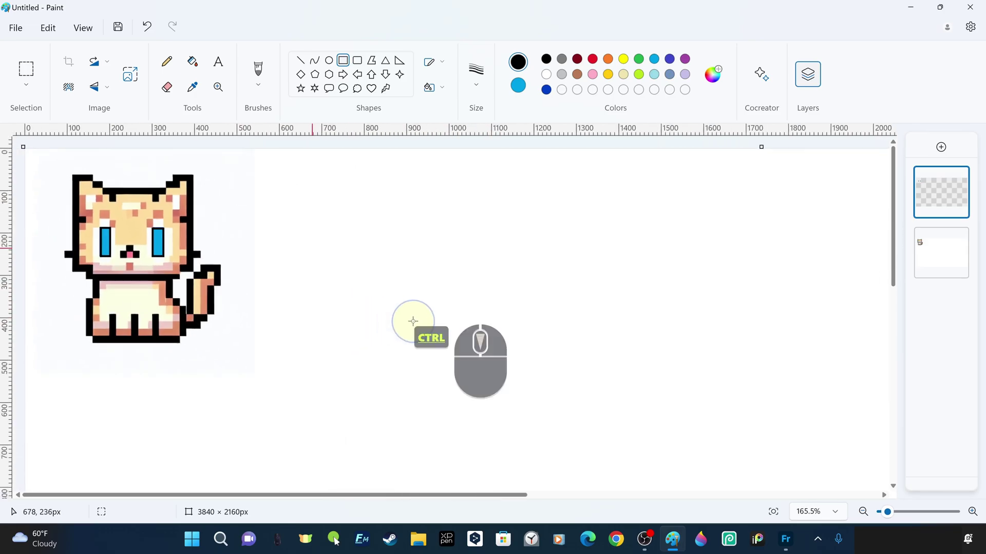
{"action": "scroll", "coordinate": [170, 209], "scroll_direction": "up", "scroll_amount": 2}
{"action": "scroll", "coordinate": [170, 209], "scroll_direction": "up", "scroll_amount": 5}
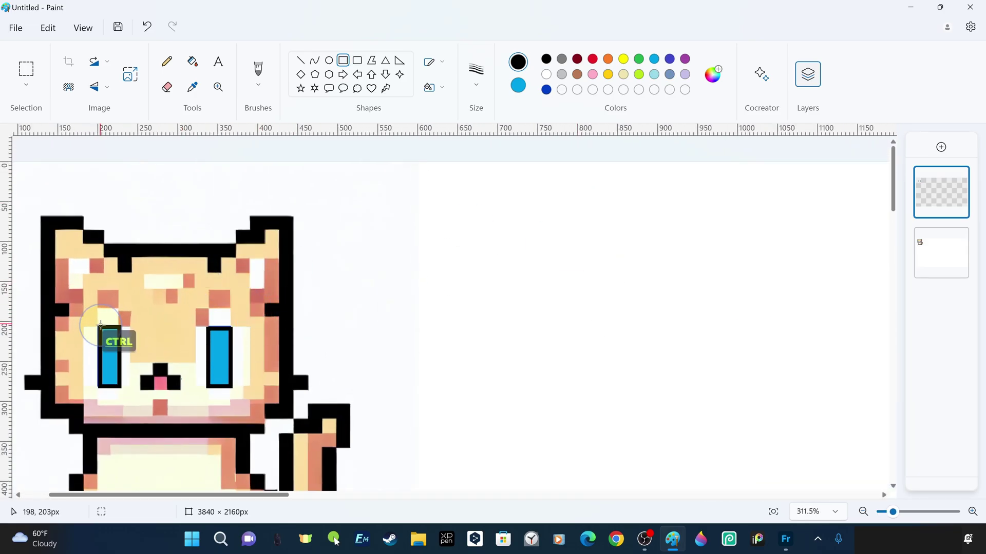
{"action": "key", "text": "ctrl+z"}
Draw a light blue rectangle of about 27 × 79 px over the eye left of the cat's nose, thicken its black outline and fit it to the eye
{"action": "left_click_drag", "start_coordinate": [122, 383], "coordinate": [119, 387]}
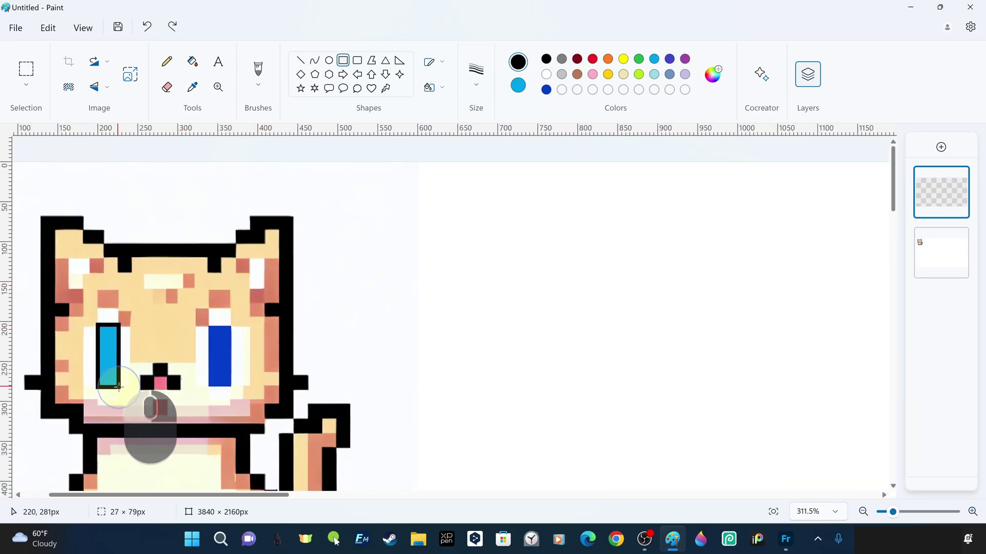
{"action": "left_click_drag", "start_coordinate": [98, 324], "coordinate": [99, 327]}
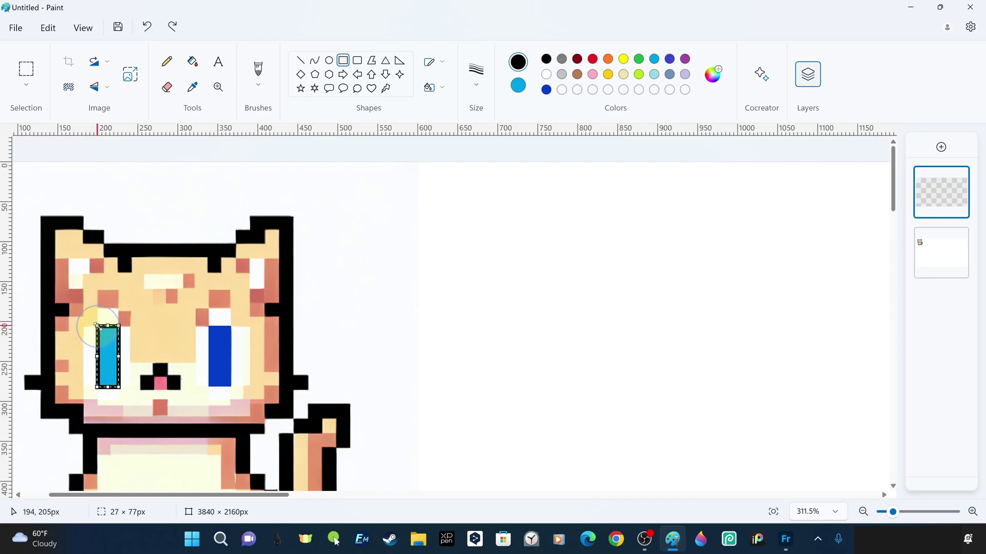
{"action": "key", "text": "ctrl+KP_Add"}
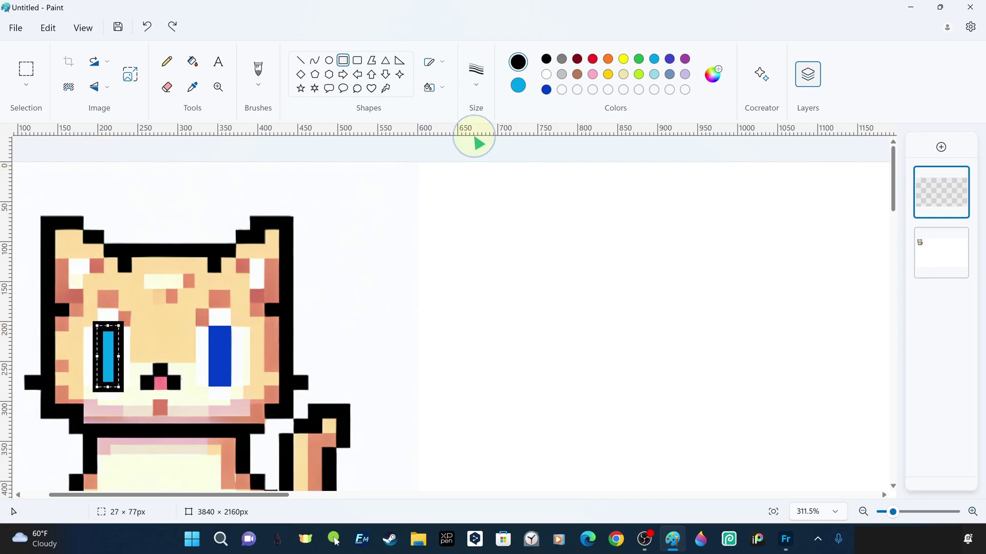
{"action": "mouse_move", "coordinate": [119, 325]}
{"action": "left_mouse_down"}
{"action": "mouse_move", "coordinate": [110, 329]}
{"action": "mouse_move", "coordinate": [120, 333]}
{"action": "left_mouse_up"}
{"action": "mouse_move", "coordinate": [120, 386]}
{"action": "left_mouse_down"}
{"action": "mouse_move", "coordinate": [107, 386]}
{"action": "mouse_move", "coordinate": [121, 381]}
{"action": "left_mouse_up"}
{"action": "left_click_drag", "start_coordinate": [95, 332], "coordinate": [98, 330]}
{"action": "left_click", "coordinate": [442, 324]}
Draw a matching black-outlined light blue rectangle over the eye to the right of the cat's nose
{"action": "mouse_move", "coordinate": [208, 326]}
{"action": "left_mouse_down"}
{"action": "mouse_move", "coordinate": [232, 385]}
{"action": "mouse_move", "coordinate": [209, 331]}
{"action": "left_mouse_up"}
{"action": "left_click", "coordinate": [513, 319]}
{"action": "scroll", "coordinate": [451, 394], "scroll_direction": "down", "scroll_amount": 1}
{"action": "scroll", "coordinate": [450, 394], "scroll_direction": "down", "scroll_amount": 5}
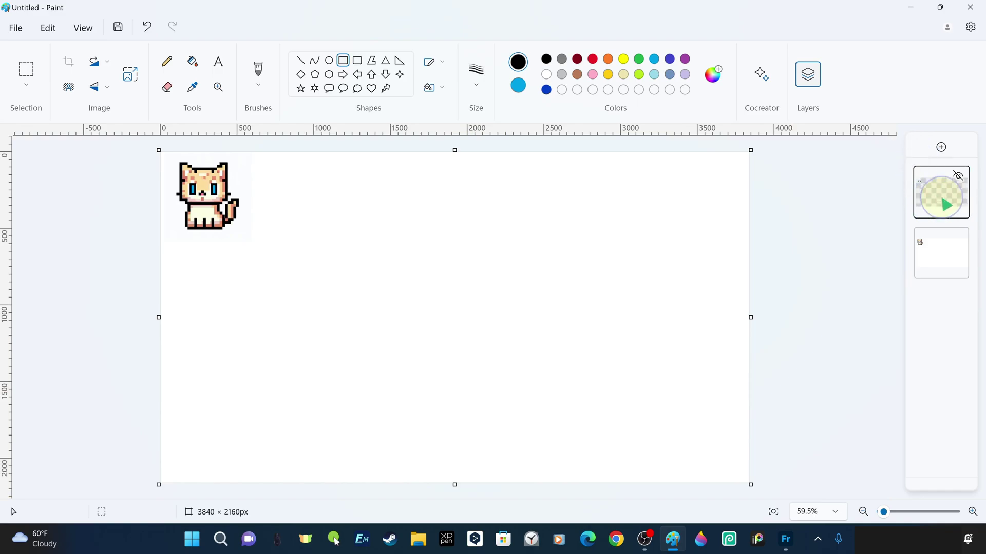
Hide and show the eye layer twice to compare the cat with and without the outlined eyes
{"action": "left_click", "coordinate": [960, 177]}
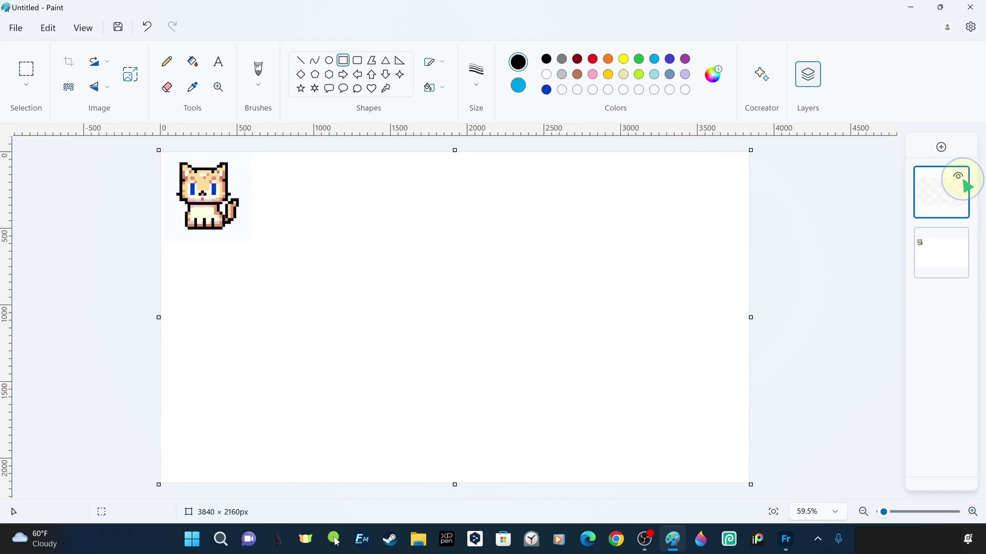
{"action": "left_click", "coordinate": [959, 176]}
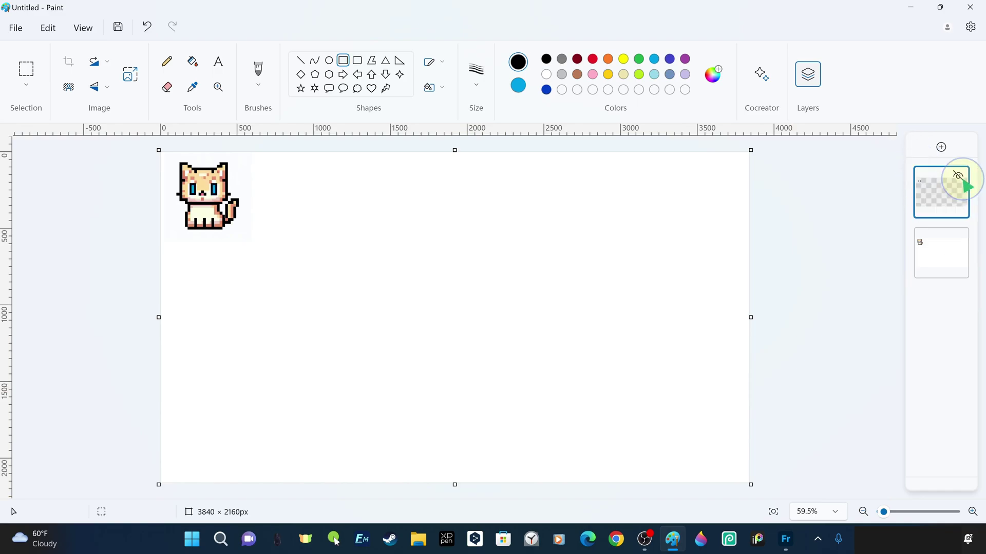
{"action": "left_click", "coordinate": [959, 177]}
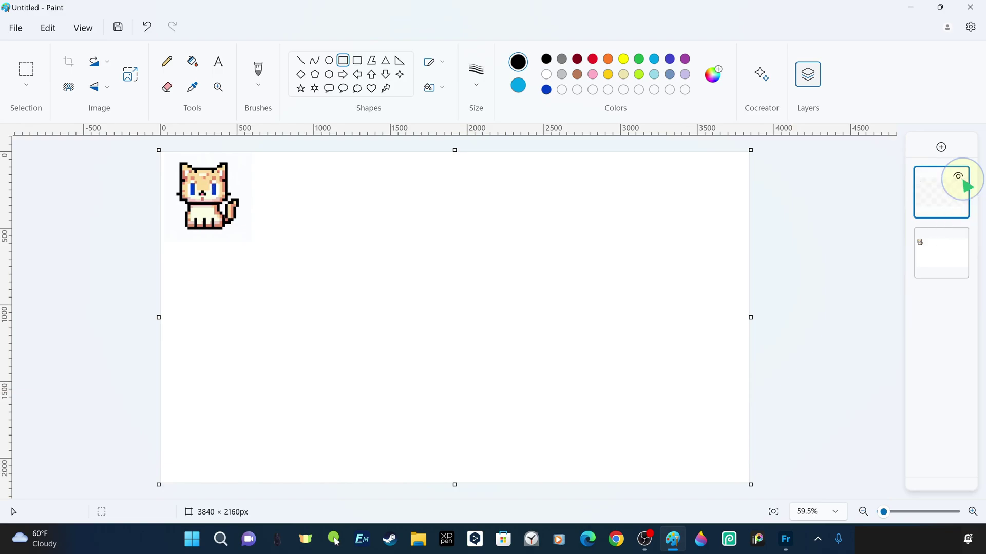
{"action": "left_click", "coordinate": [959, 177]}
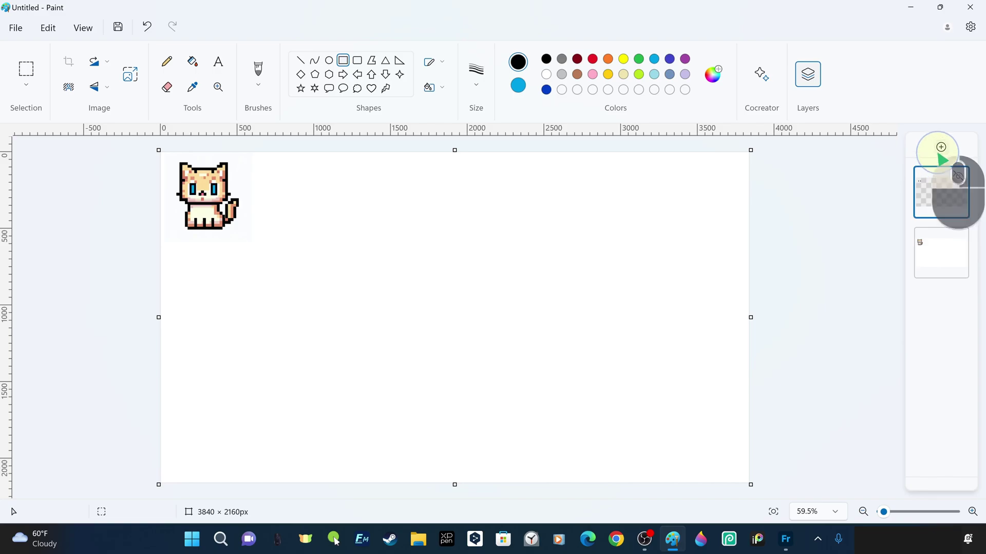
Add another empty layer and move it down two places, below the cat layer
{"action": "left_click", "coordinate": [941, 147]}
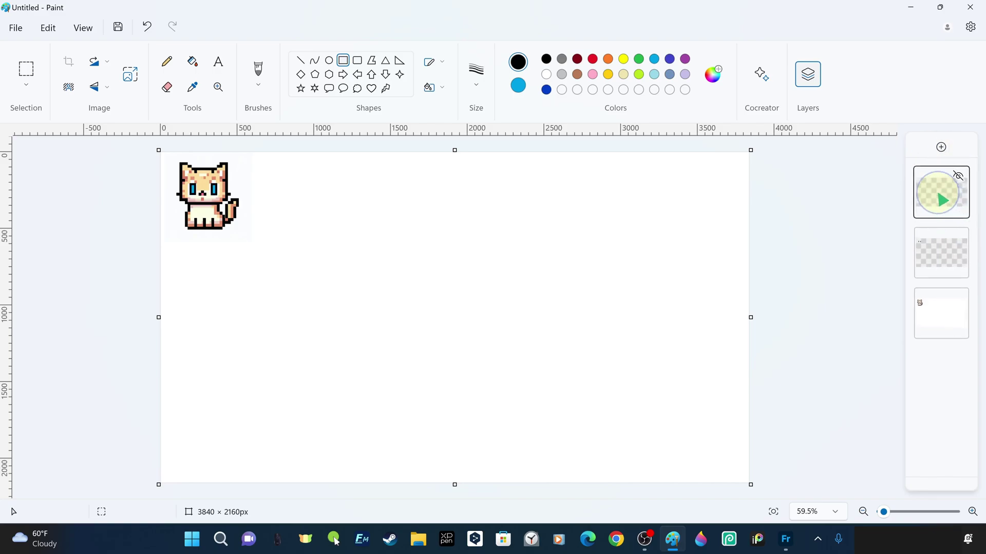
{"action": "right_click", "coordinate": [945, 200]}
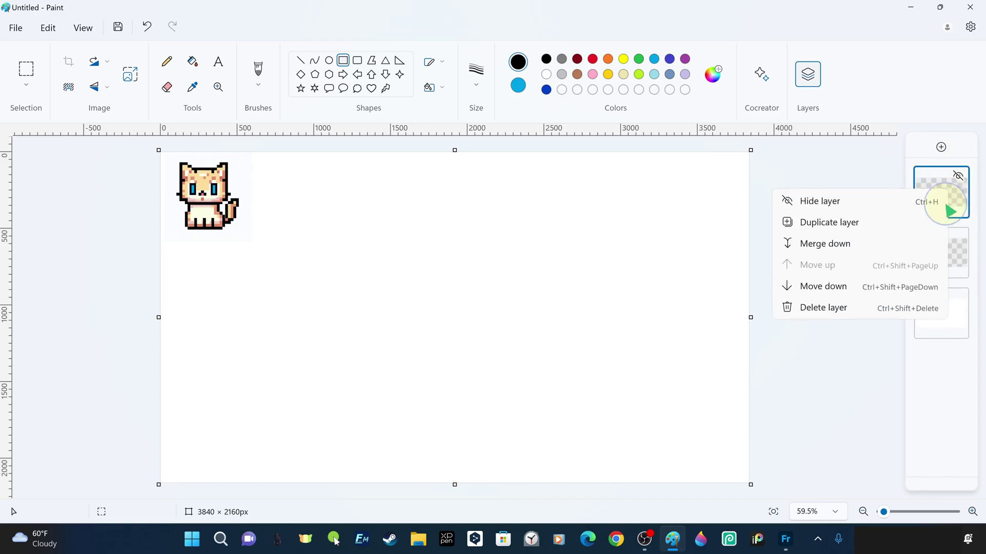
{"action": "left_click", "coordinate": [868, 289]}
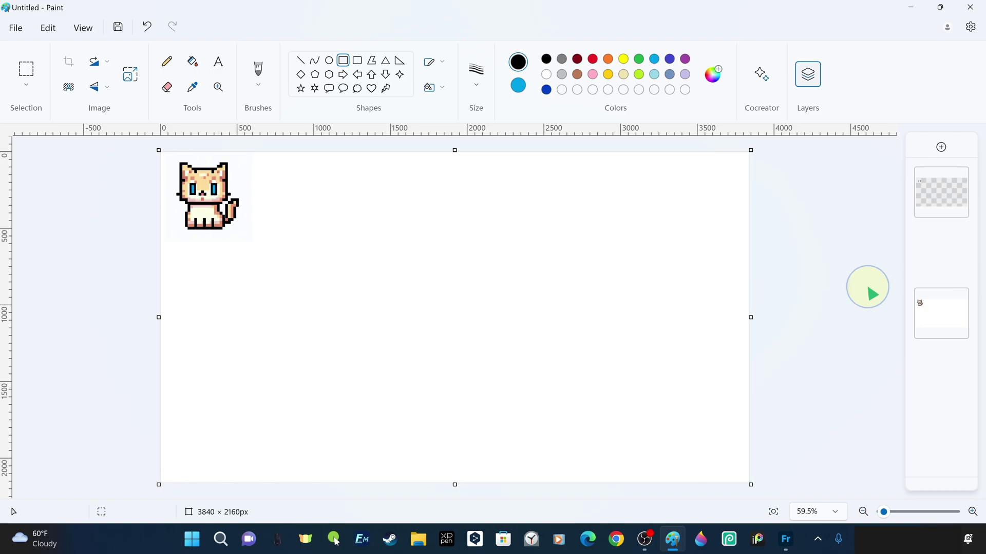
{"action": "right_click", "coordinate": [945, 262]}
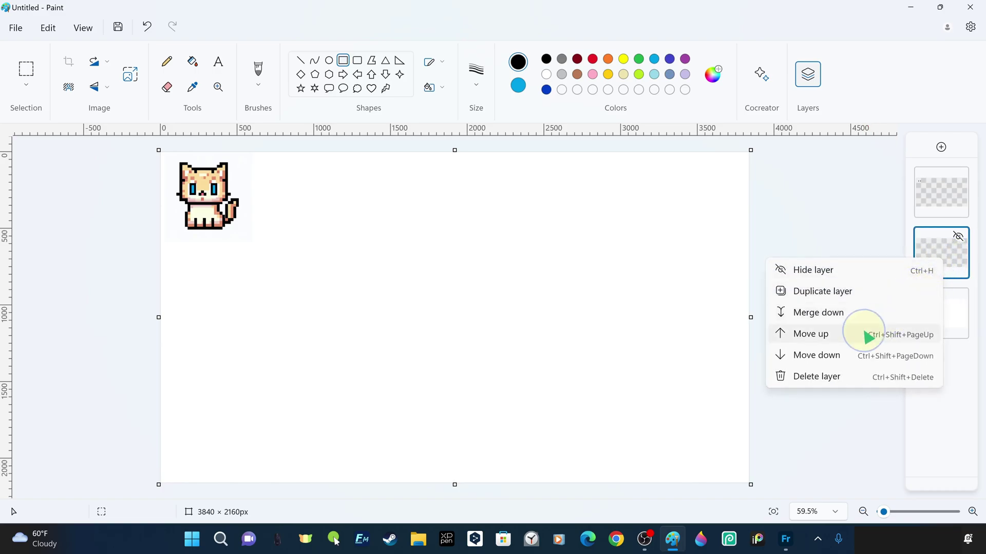
{"action": "left_click", "coordinate": [834, 356]}
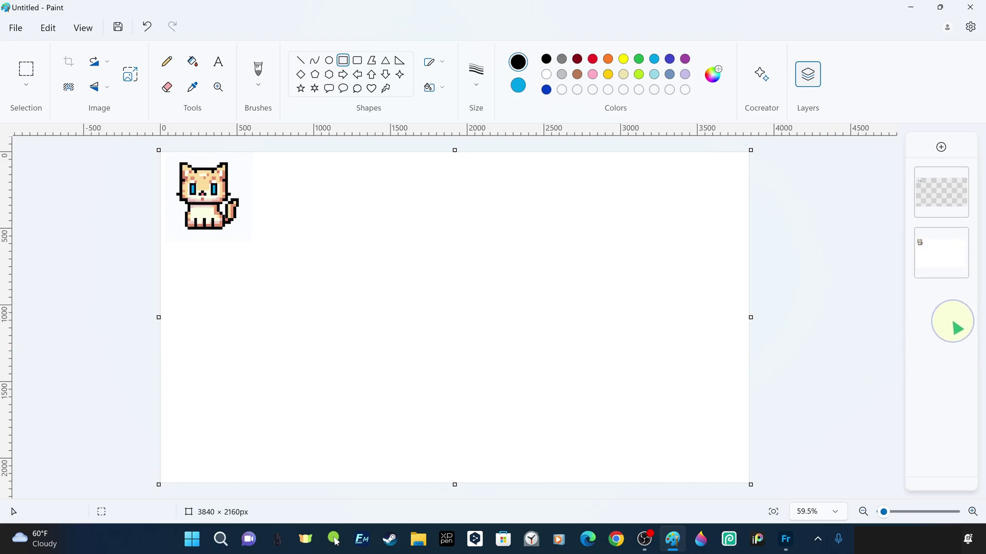
Reopen Cocreator and place the third cat variant on the empty lowest layer
{"action": "left_click", "coordinate": [765, 77]}
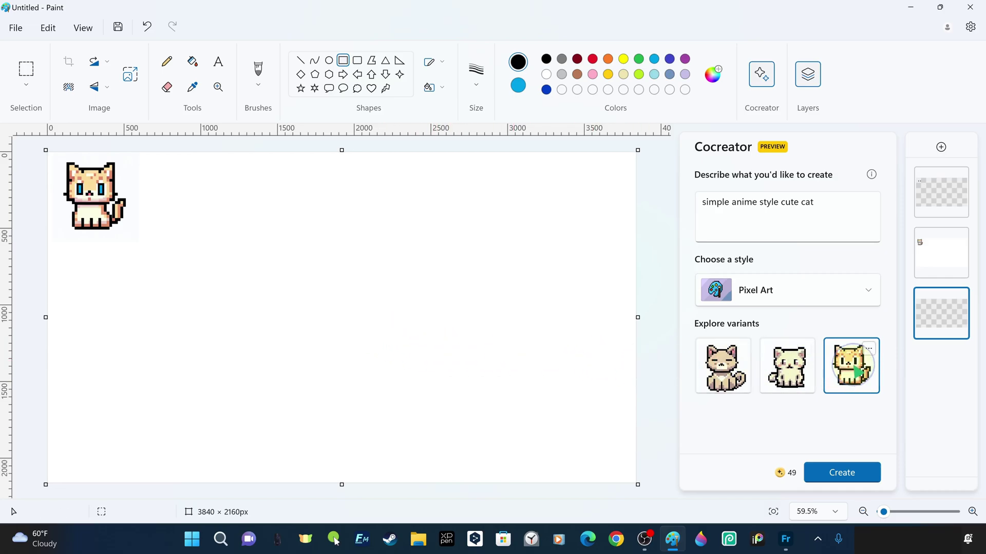
{"action": "left_click", "coordinate": [856, 372]}
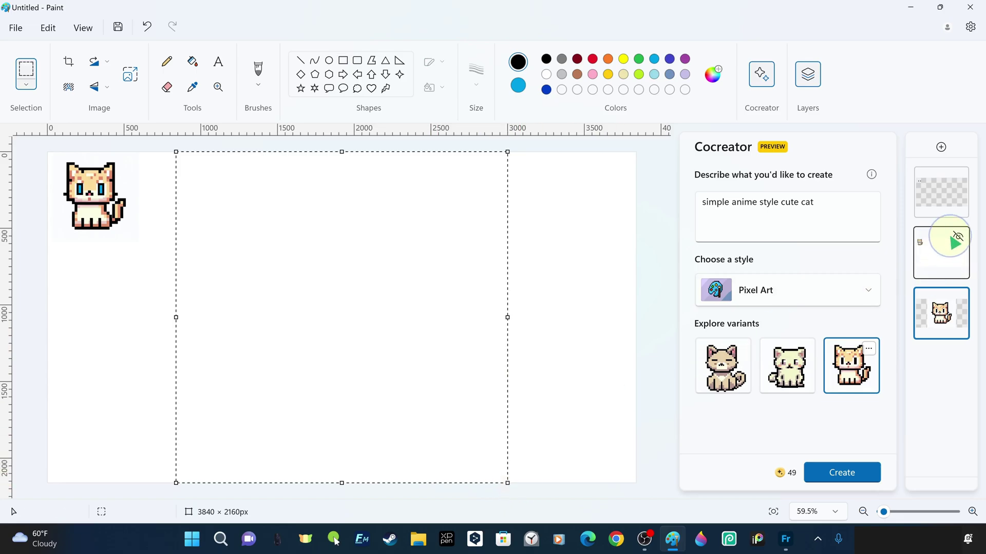
Hide the middle cat layer and shrink the newly placed cat to about 588 × 641 px in the canvas's upper-left corner
{"action": "left_click", "coordinate": [957, 237]}
{"action": "left_click_drag", "start_coordinate": [507, 152], "coordinate": [477, 174]}
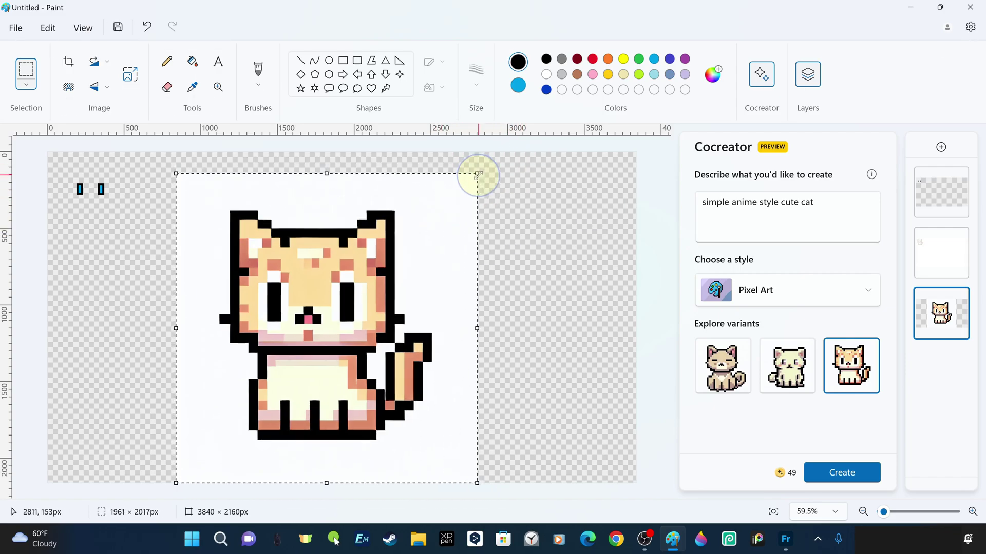
{"action": "left_click_drag", "start_coordinate": [478, 483], "coordinate": [308, 312]}
{"action": "left_click_drag", "start_coordinate": [273, 262], "coordinate": [128, 215]}
{"action": "left_click_drag", "start_coordinate": [161, 263], "coordinate": [141, 245]}
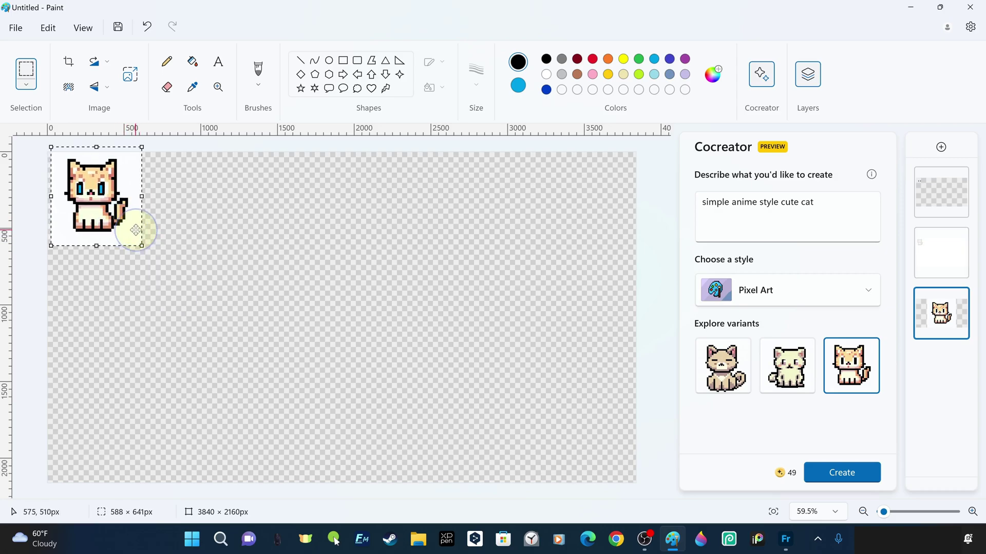
Fine-tune the small cat's size and nudge it until its face lines up with the blue eyes on the top layer
{"action": "key", "text": "Down"}
{"action": "key", "text": "Down"}
{"action": "key", "text": "Down"}
{"action": "key", "text": "Down"}
{"action": "key", "text": "Down"}
{"action": "key", "text": "Left"}
{"action": "key", "text": "Left"}
{"action": "key", "text": "Left"}
{"action": "key", "text": "Left"}
{"action": "key", "text": "Left"}
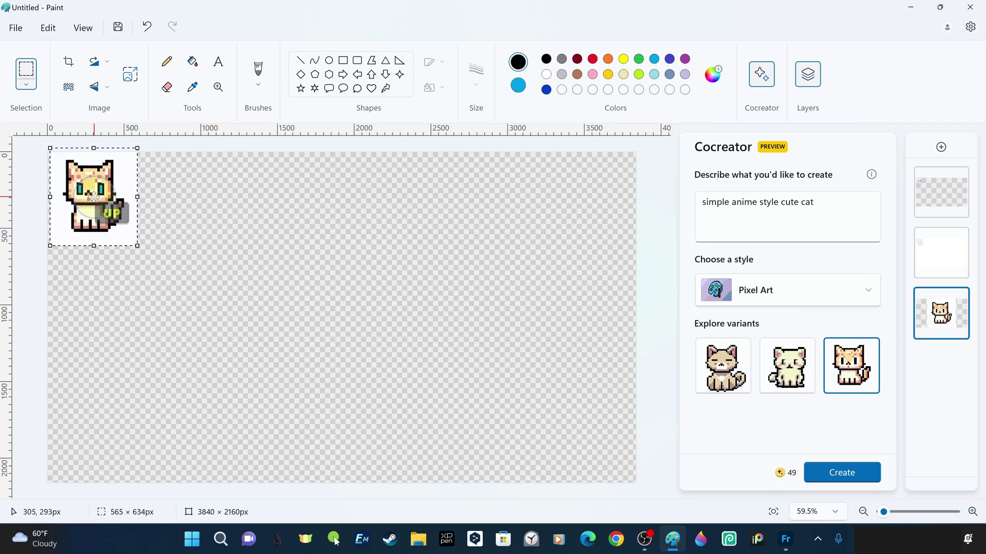
{"action": "left_click_drag", "start_coordinate": [139, 246], "coordinate": [95, 246]}
{"action": "key", "text": "Left"}
{"action": "key", "text": "Left"}
{"action": "key", "text": "Left"}
{"action": "key", "text": "Down"}
{"action": "key", "text": "Down"}
{"action": "key", "text": "Down"}
{"action": "key", "text": "Down"}
{"action": "key", "text": "Down"}
{"action": "key", "text": "Down"}
{"action": "key", "text": "Right"}
{"action": "key", "text": "Right"}
{"action": "key", "text": "Right"}
{"action": "key", "text": "Right"}
{"action": "key", "text": "Right"}
{"action": "left_click", "coordinate": [172, 202]}
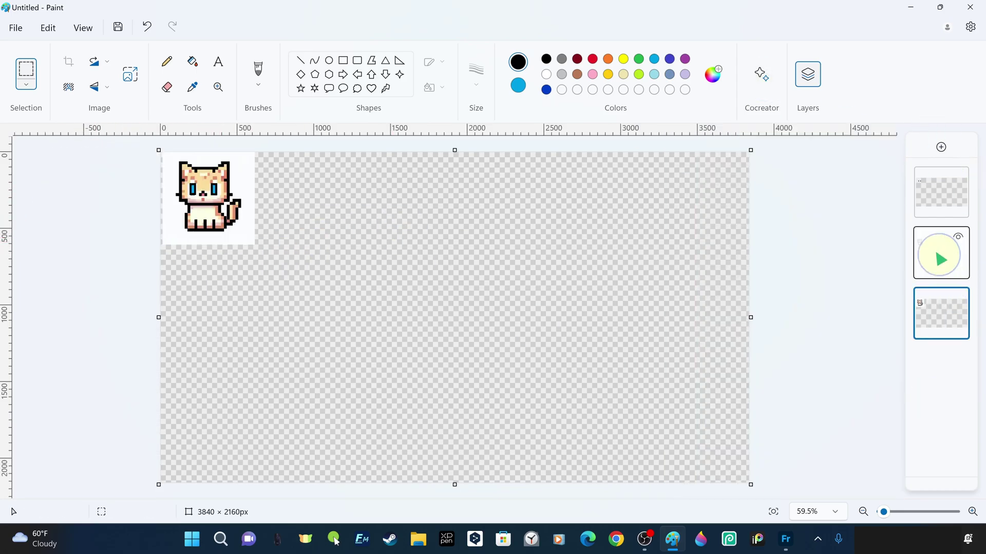
Toggle the eye and cat layers' visibility to compare them, and move the new cat layer up one place and back down
{"action": "left_click", "coordinate": [957, 237]}
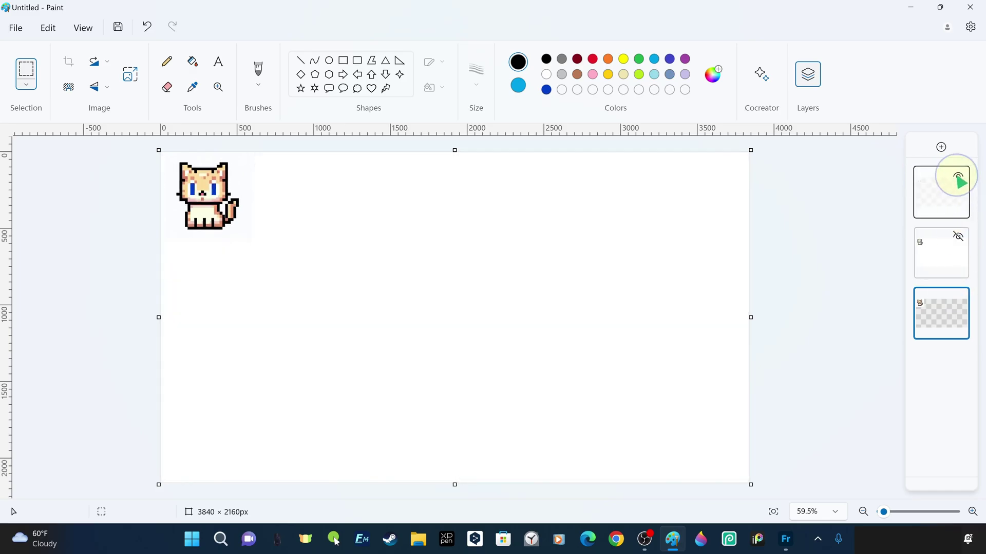
{"action": "left_click", "coordinate": [958, 236]}
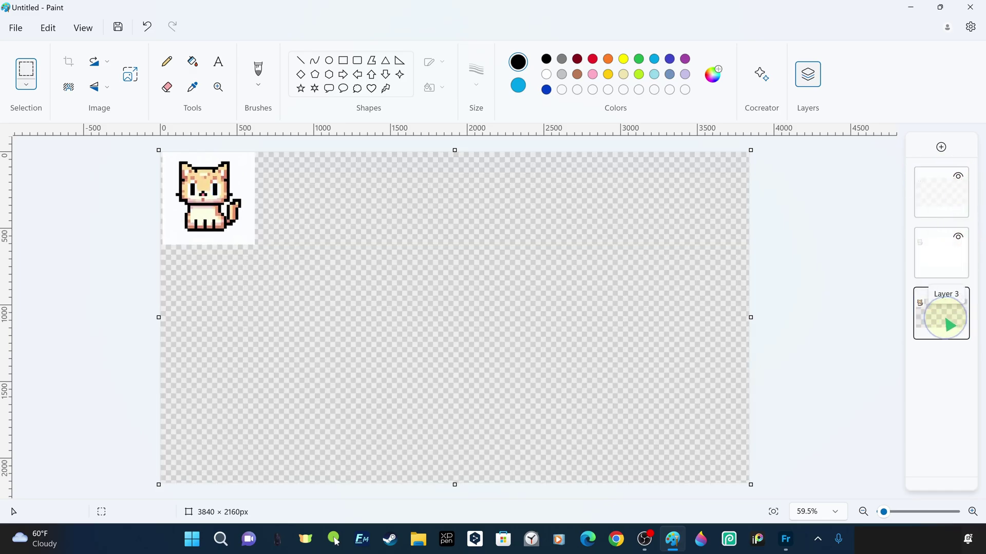
{"action": "left_click_drag", "start_coordinate": [951, 323], "coordinate": [960, 263]}
{"action": "left_click", "coordinate": [958, 237]}
{"action": "left_click", "coordinate": [958, 177]}
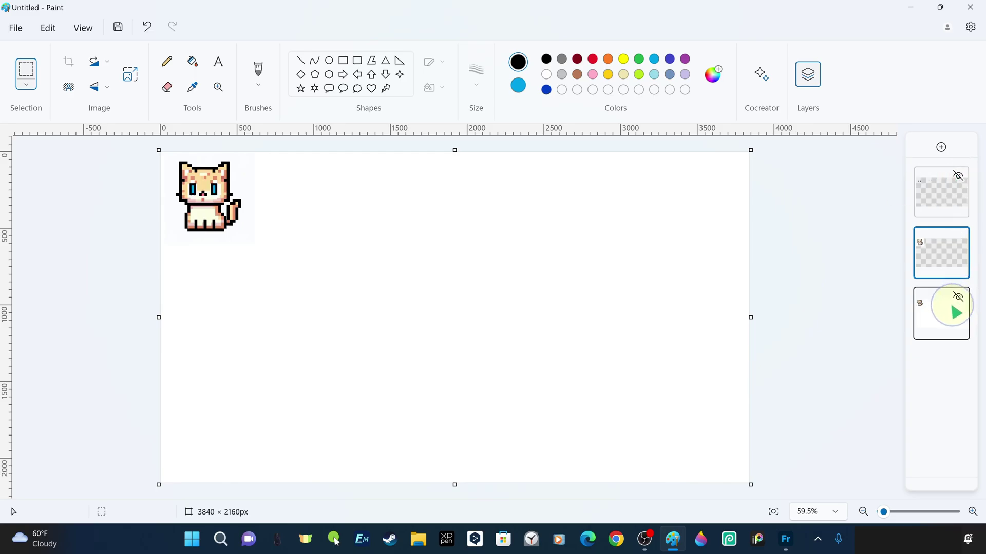
{"action": "left_click_drag", "start_coordinate": [942, 308], "coordinate": [962, 233]}
Reopen Cocreator and read the information on how it works
{"action": "left_click", "coordinate": [762, 82]}
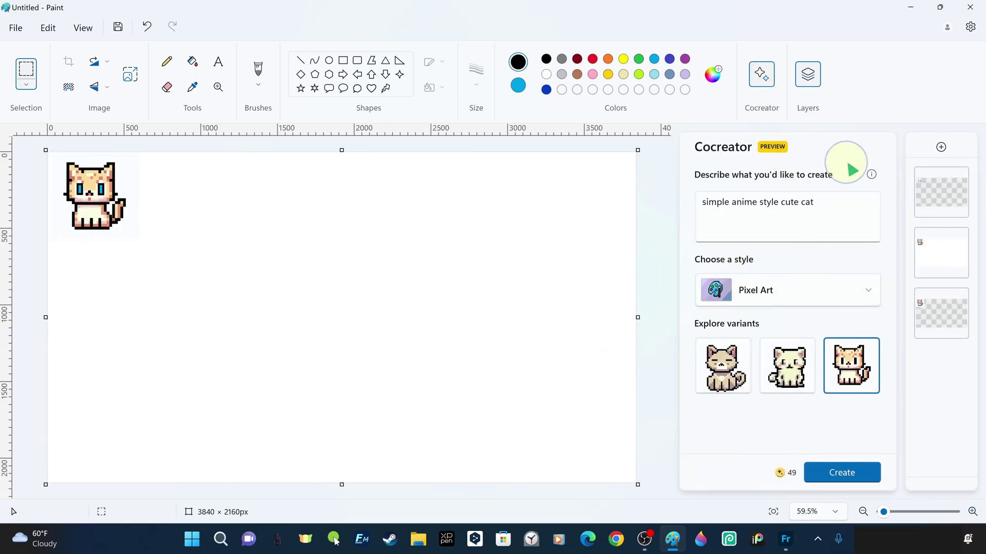
{"action": "left_click", "coordinate": [871, 174]}
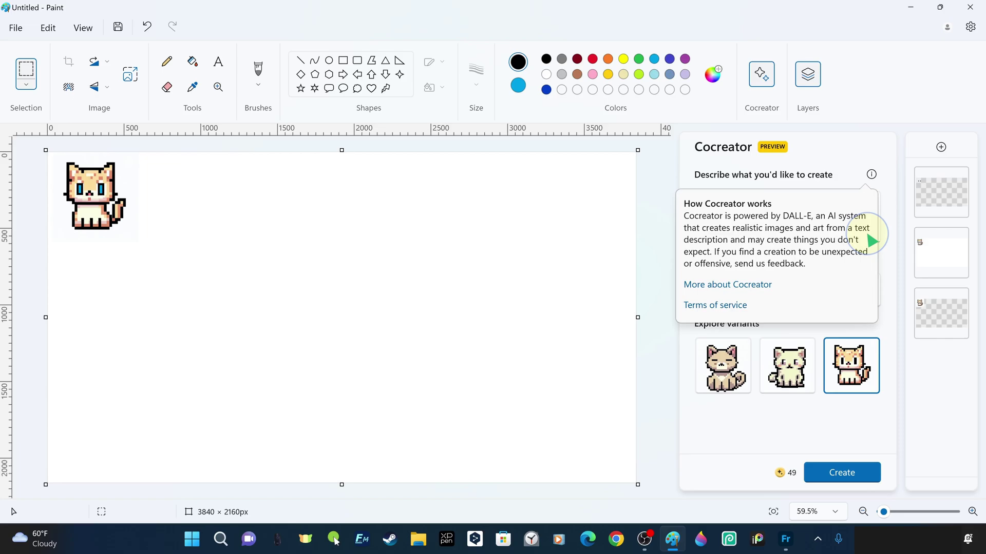
{"action": "left_click", "coordinate": [842, 191]}
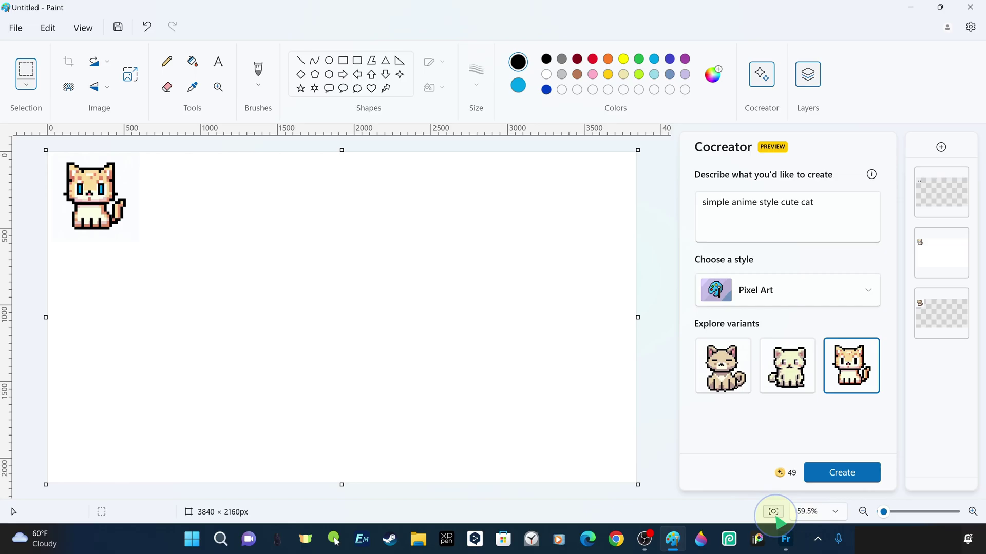
Fit the canvas to the window and vary the zoom between 25% and 65%
{"action": "left_click", "coordinate": [774, 513]}
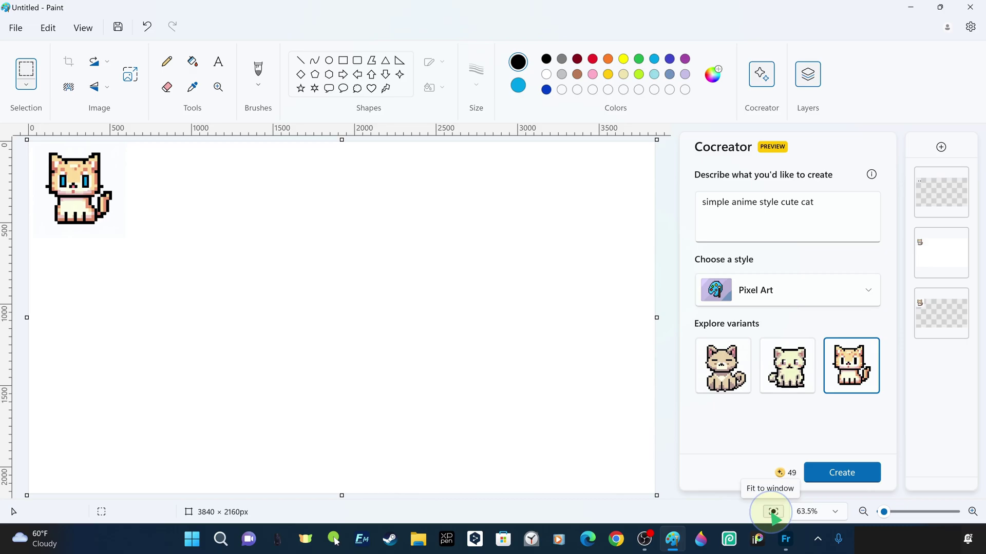
{"action": "scroll", "coordinate": [326, 222], "scroll_direction": "down", "scroll_amount": 2}
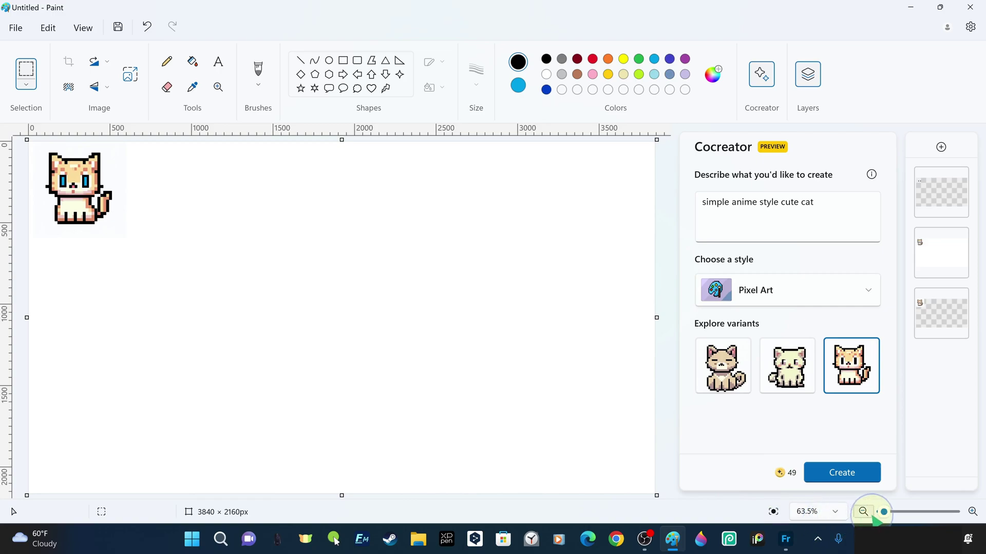
{"action": "left_click_drag", "start_coordinate": [883, 512], "coordinate": [881, 512]}
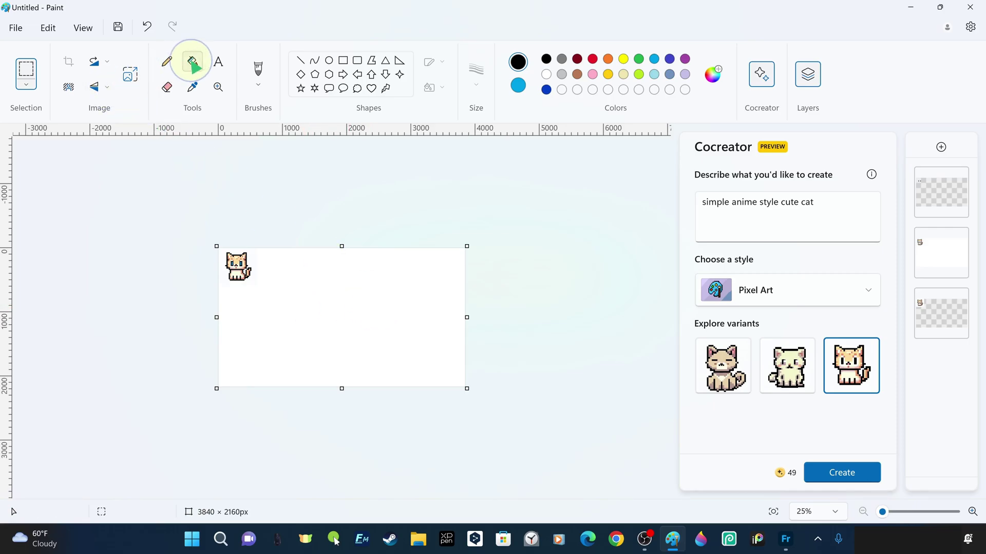
{"action": "left_click", "coordinate": [168, 60]}
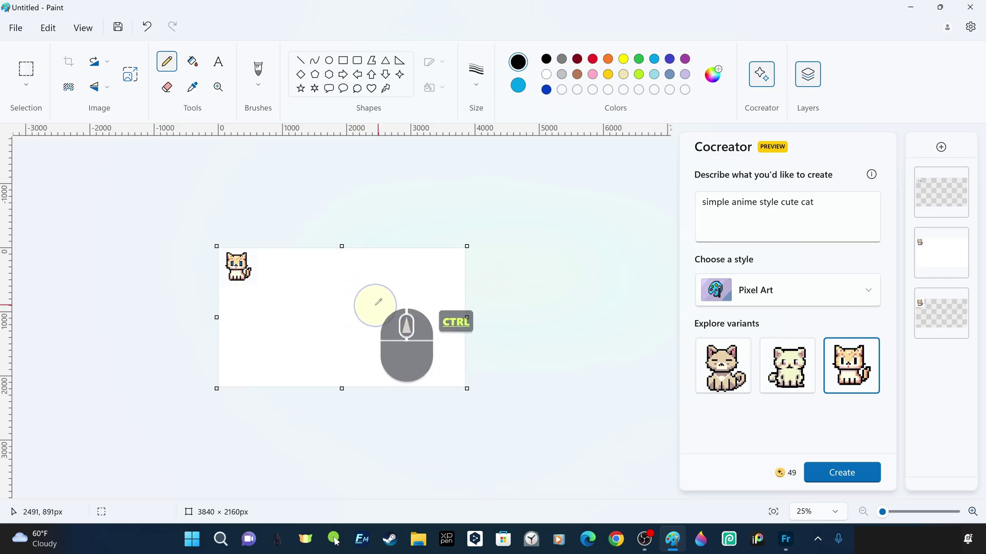
{"action": "scroll", "coordinate": [377, 303], "scroll_direction": "up", "scroll_amount": 1}
{"action": "scroll", "coordinate": [377, 303], "scroll_direction": "up", "scroll_amount": 4}
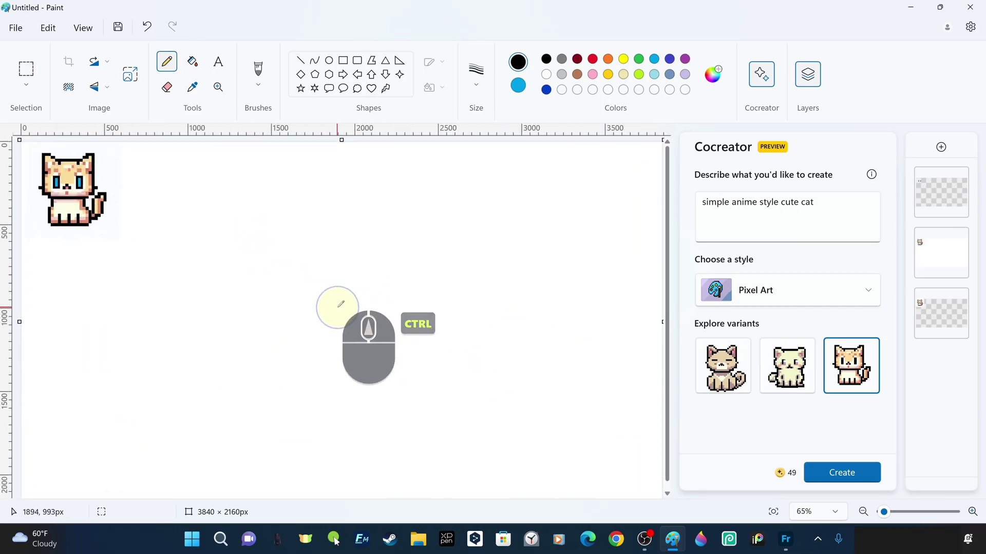
Switch to the brush tool and examine the list of available brush types
{"action": "left_click", "coordinate": [259, 72]}
{"action": "left_click", "coordinate": [258, 83]}
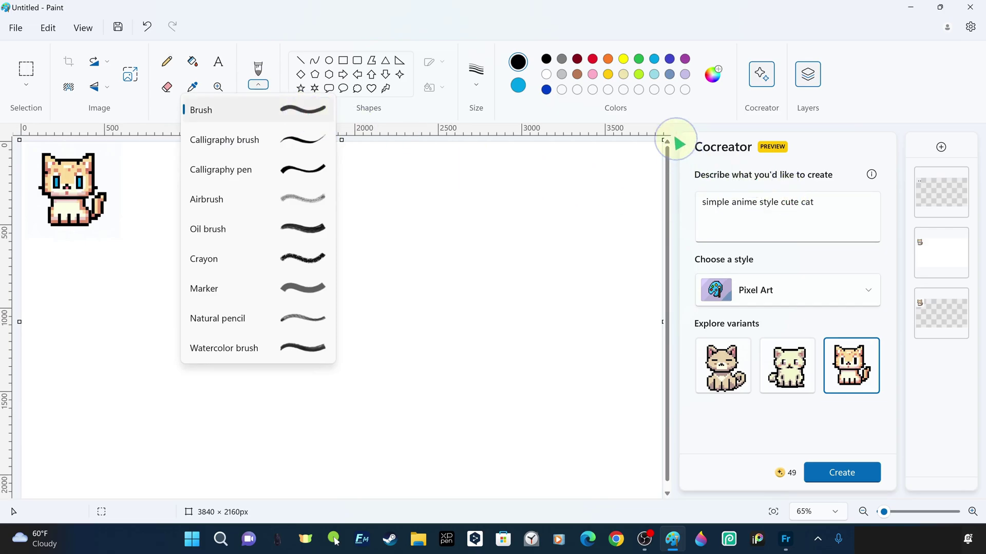
{"action": "left_click", "coordinate": [874, 93]}
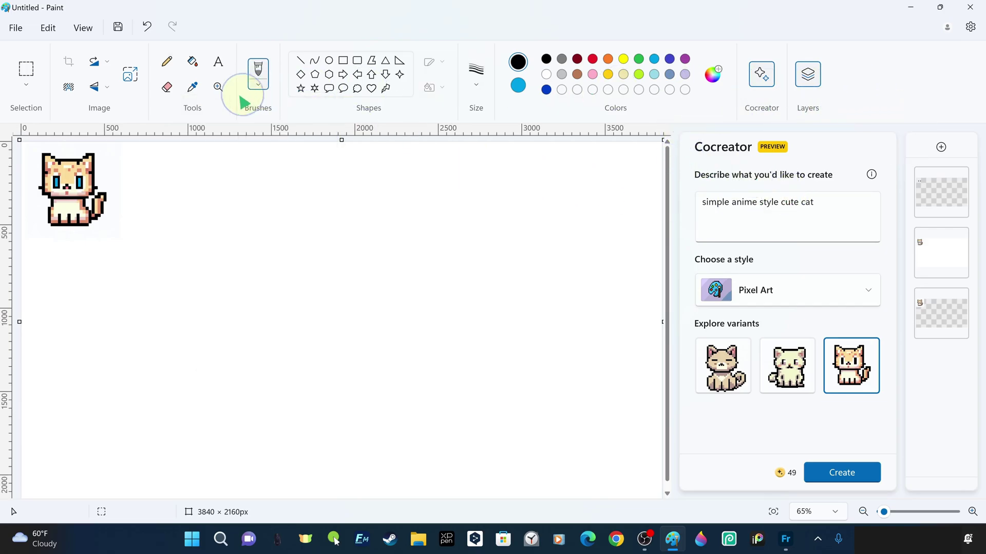
{"action": "scroll", "coordinate": [153, 270], "scroll_direction": "up", "scroll_amount": 3}
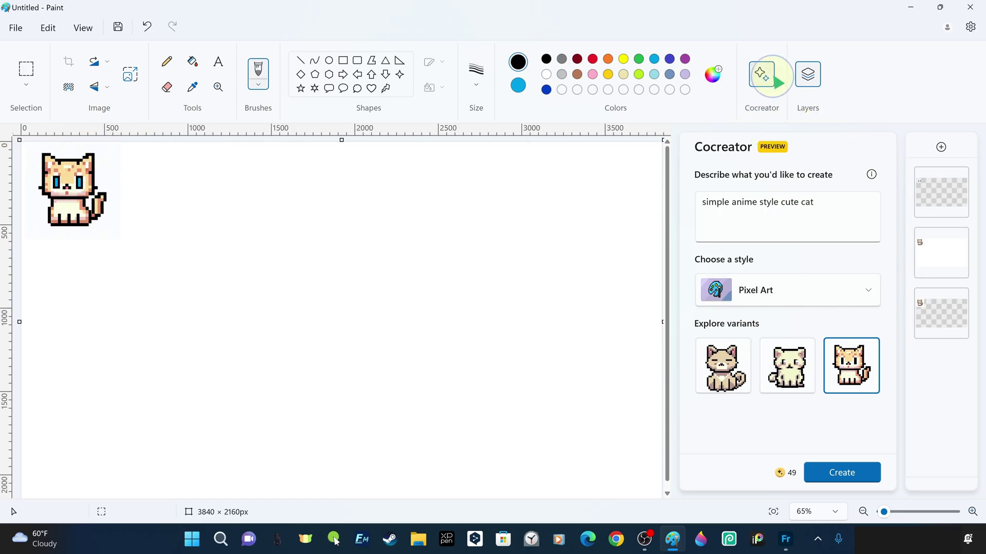
Close Cocreator and remove the background within a selection of about 509 × 555 px around the lowest layer's cat
{"action": "left_click", "coordinate": [767, 84]}
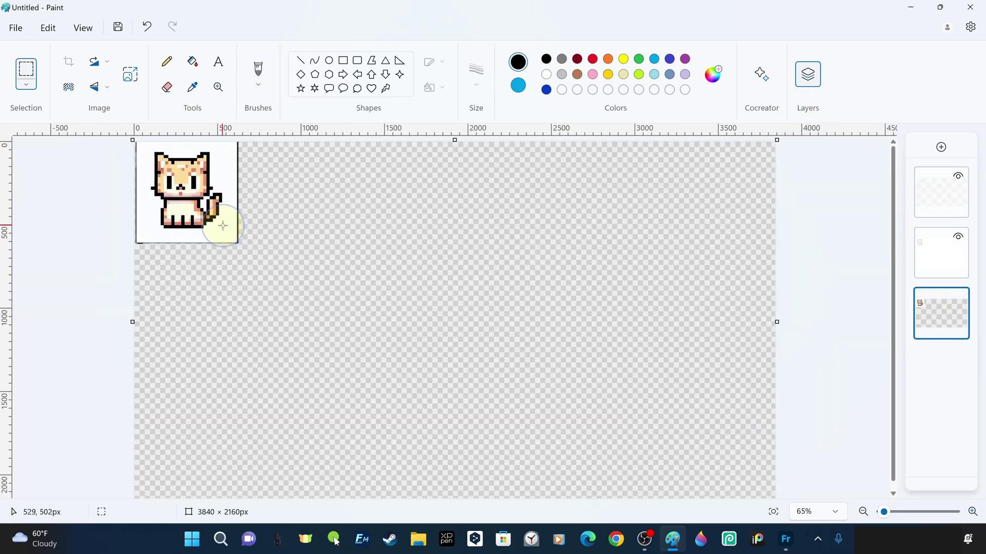
{"action": "left_click", "coordinate": [223, 226]}
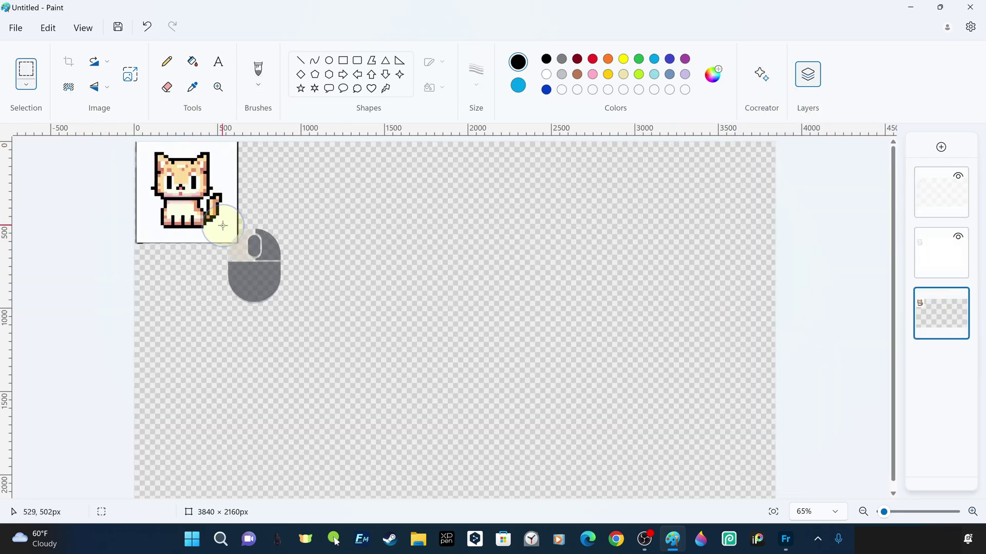
{"action": "left_click_drag", "start_coordinate": [223, 226], "coordinate": [243, 237]}
{"action": "left_click", "coordinate": [301, 237]}
{"action": "left_click_drag", "start_coordinate": [229, 145], "coordinate": [143, 237]}
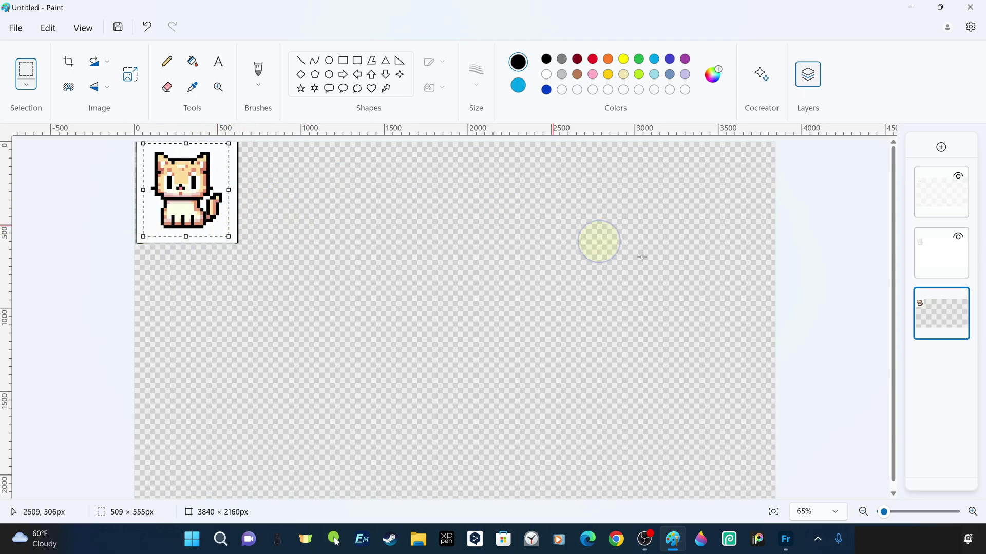
{"action": "left_click", "coordinate": [69, 92]}
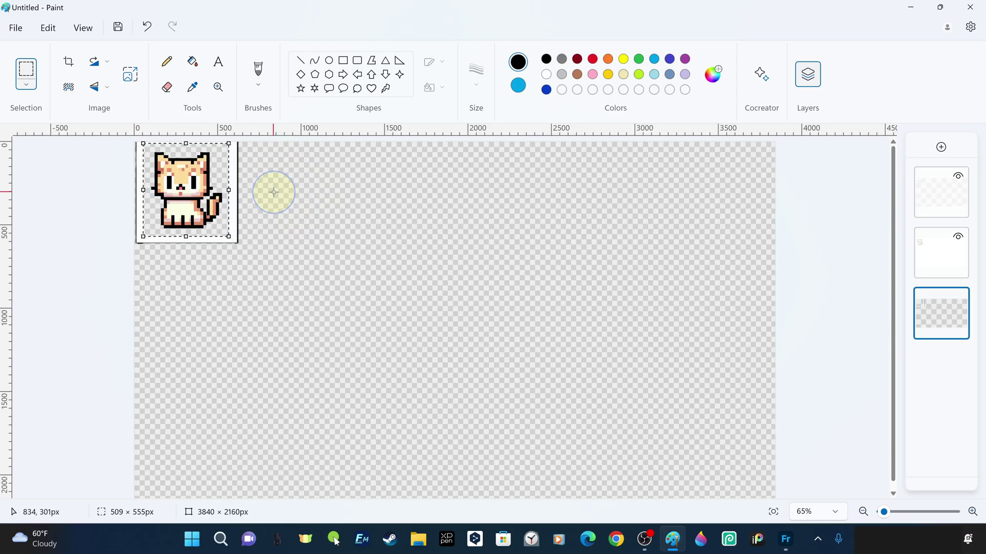
Move the cut-out cat to the upper middle of the canvas and delete the leftover white frame
{"action": "left_click_drag", "start_coordinate": [204, 211], "coordinate": [422, 241]}
{"action": "left_click_drag", "start_coordinate": [412, 338], "coordinate": [413, 337]}
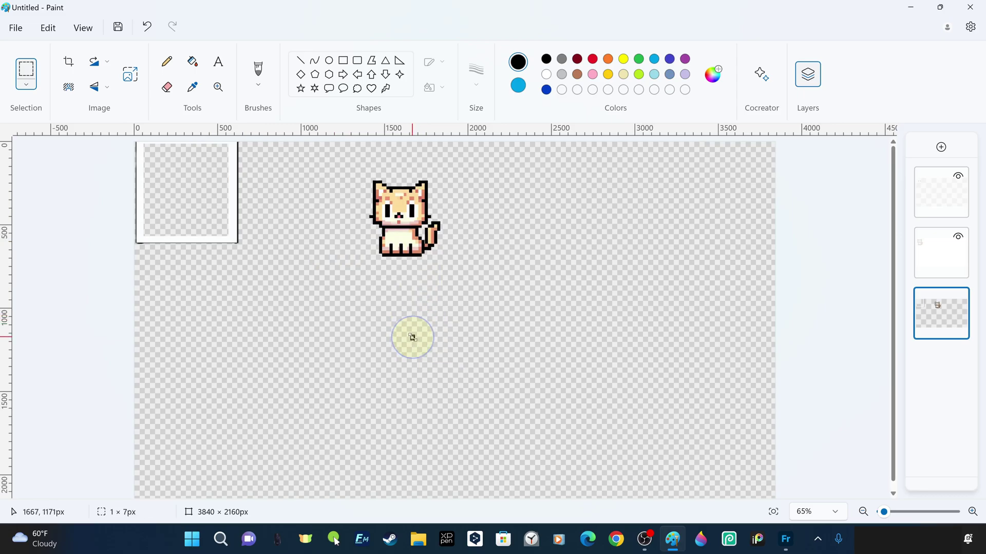
{"action": "left_click_drag", "start_coordinate": [249, 261], "coordinate": [76, 113]}
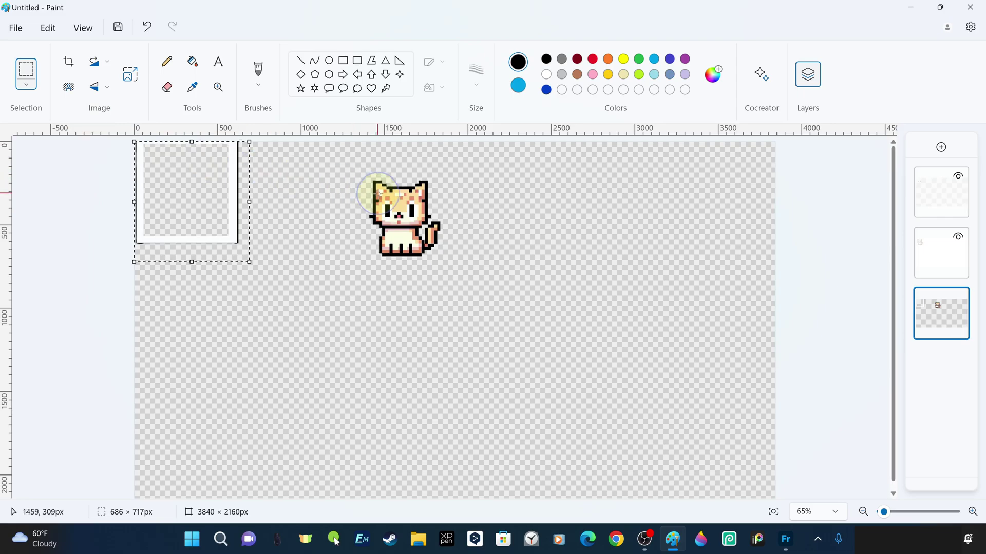
{"action": "key", "text": "Delete"}
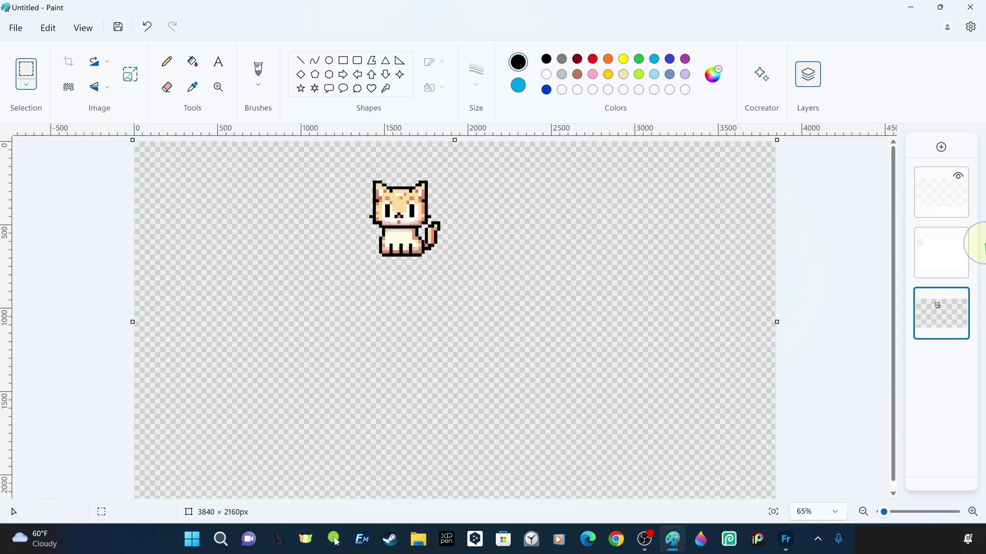
Show and select the middle cat layer, and hide the lowest layer
{"action": "left_click", "coordinate": [958, 237]}
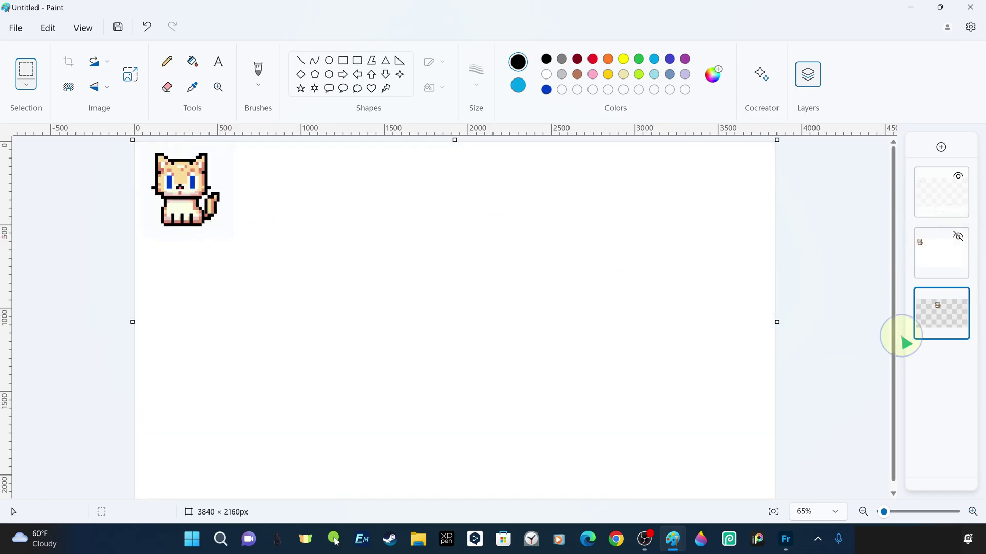
{"action": "left_click", "coordinate": [939, 263]}
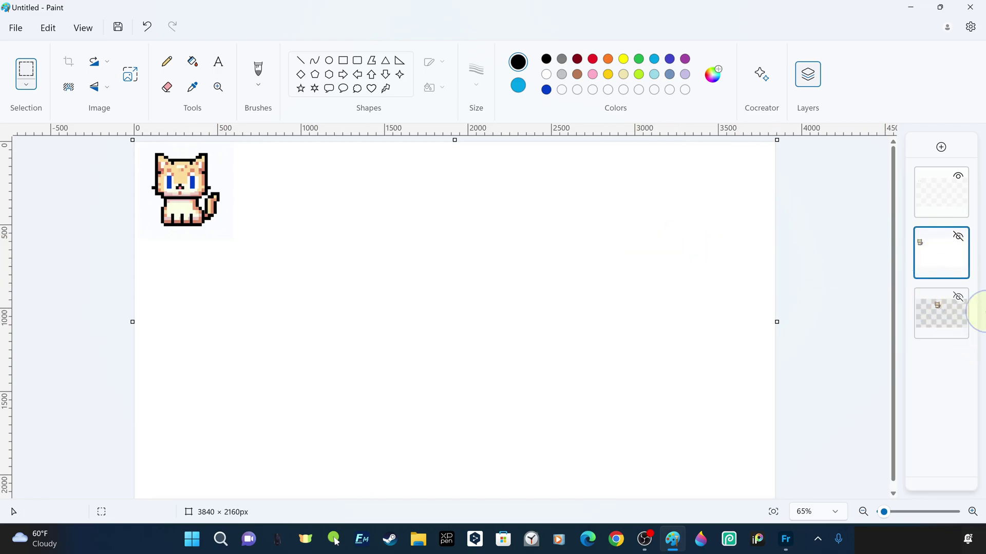
{"action": "left_click", "coordinate": [958, 298]}
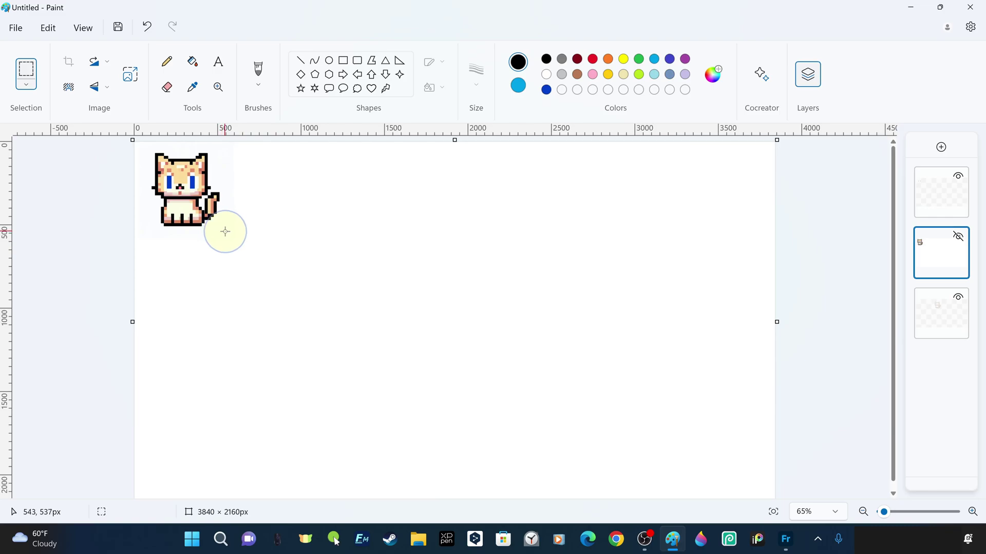
Select the cat on the middle layer and remove its background
{"action": "left_click_drag", "start_coordinate": [232, 241], "coordinate": [215, 228]}
{"action": "left_click", "coordinate": [286, 280]}
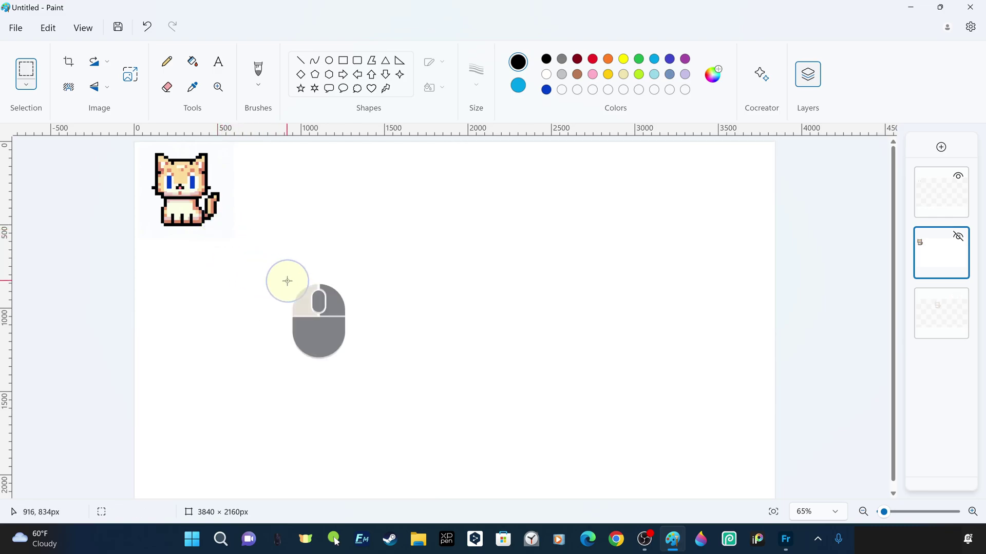
{"action": "left_click", "coordinate": [68, 88]}
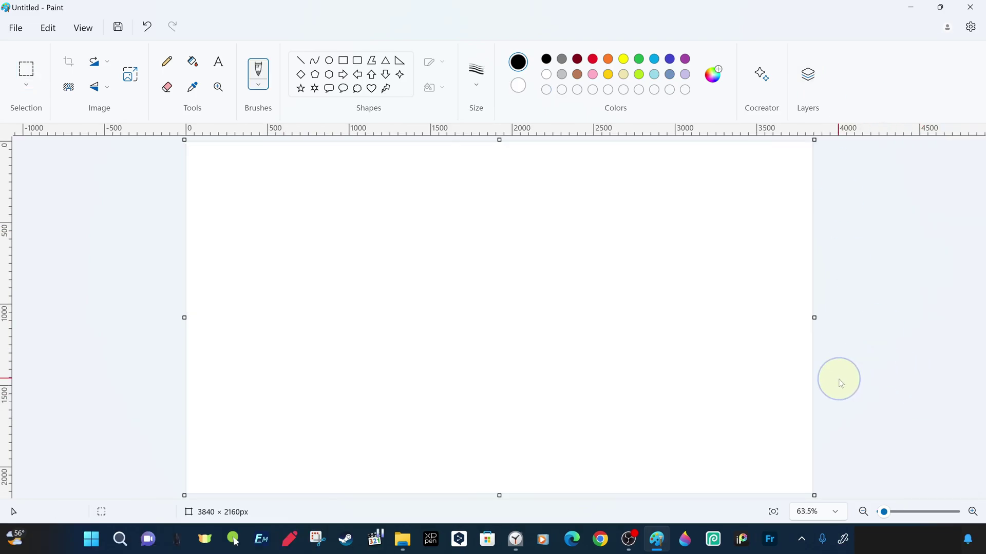
Generate "a horse galloping" in the Anime style with Cocreator on the blank canvas and choose the first variant
{"action": "left_click", "coordinate": [753, 82]}
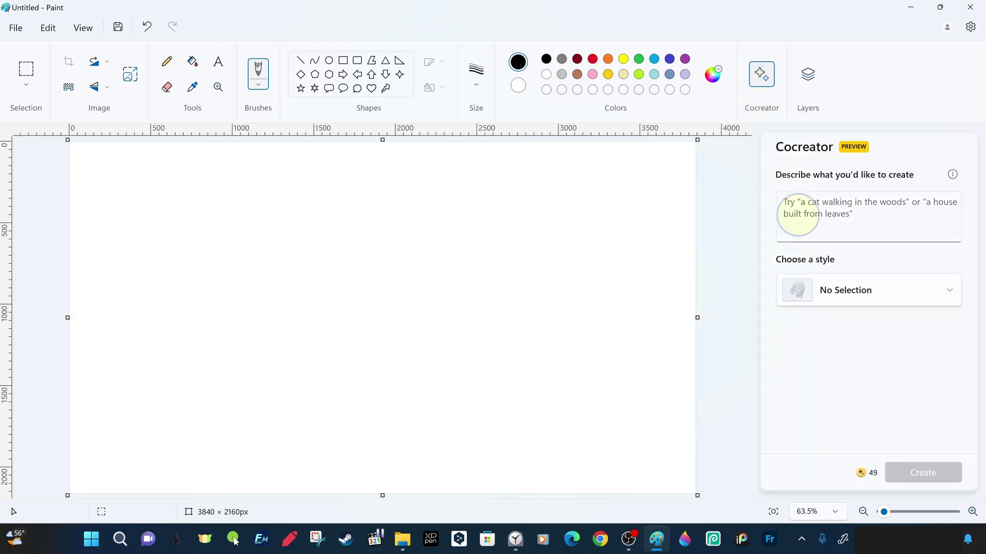
{"action": "left_click", "coordinate": [891, 213]}
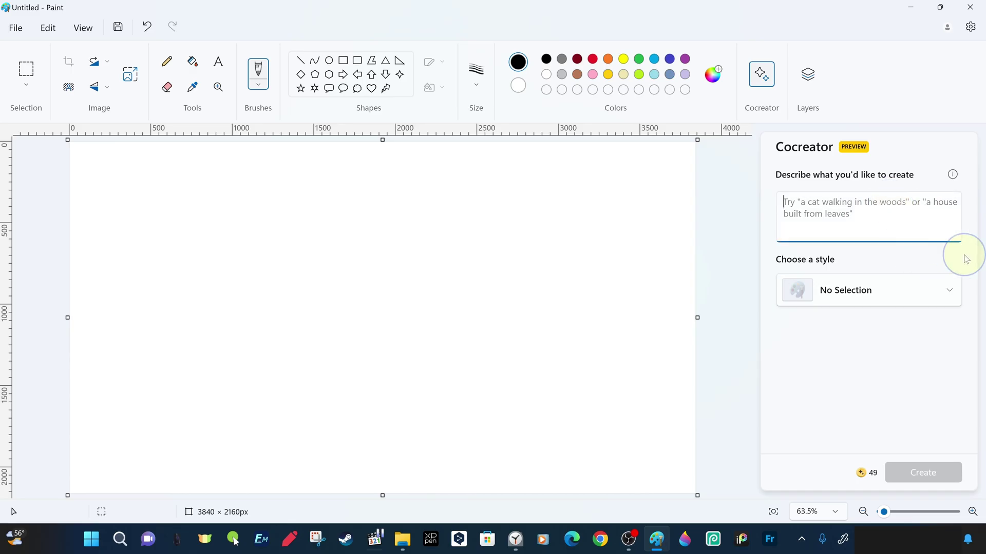
{"action": "type", "text": "a horse galloping"}
{"action": "left_click", "coordinate": [946, 292]}
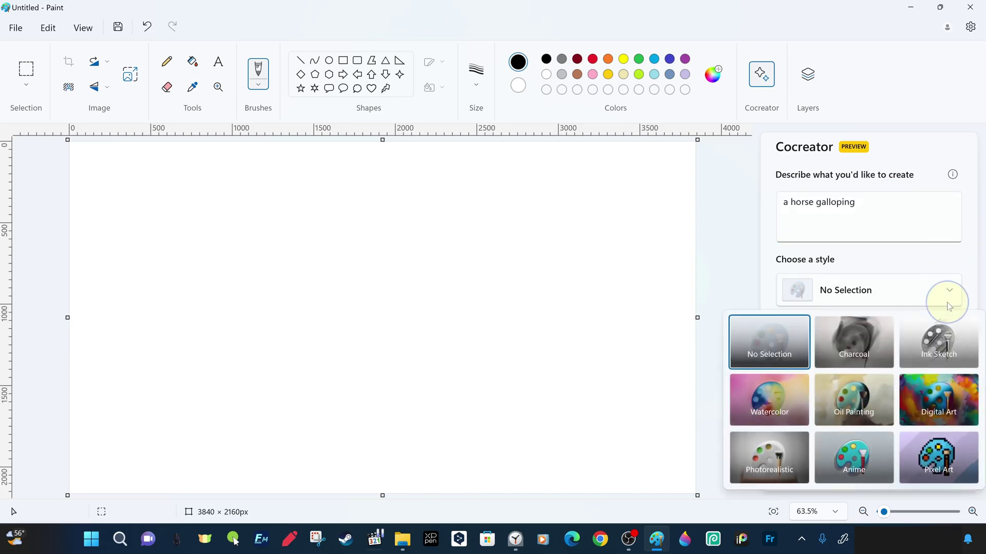
{"action": "left_click", "coordinate": [880, 464]}
{"action": "left_click", "coordinate": [937, 472]}
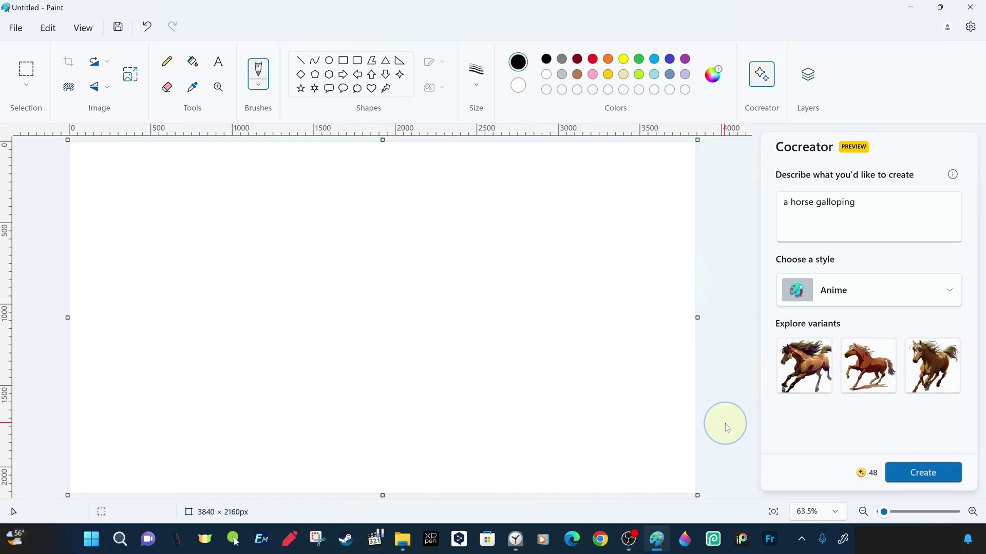
{"action": "left_click", "coordinate": [806, 378]}
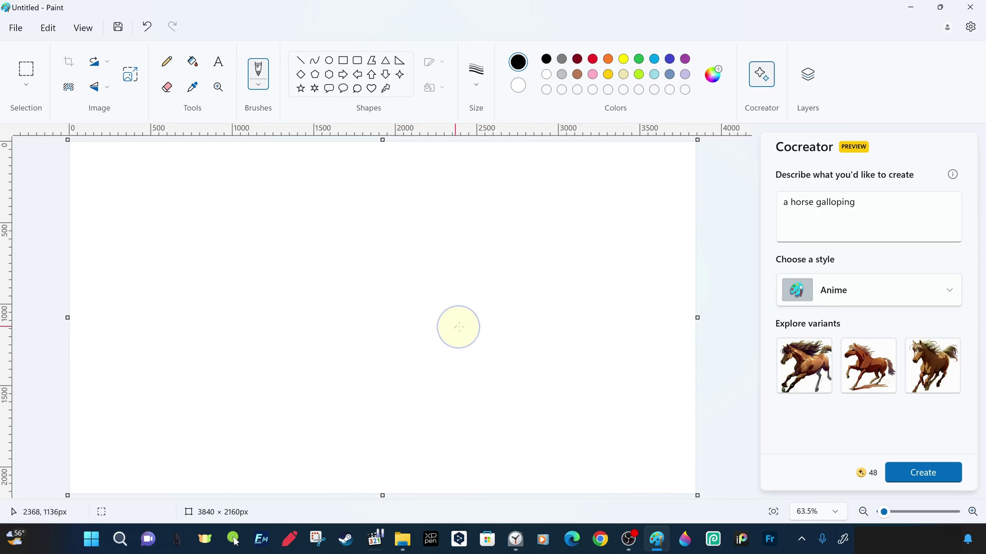
Insert the first horse variant, shrink it to about 1314 × 1122 px and place it in the upper-left area of the canvas
{"action": "left_click", "coordinate": [816, 378]}
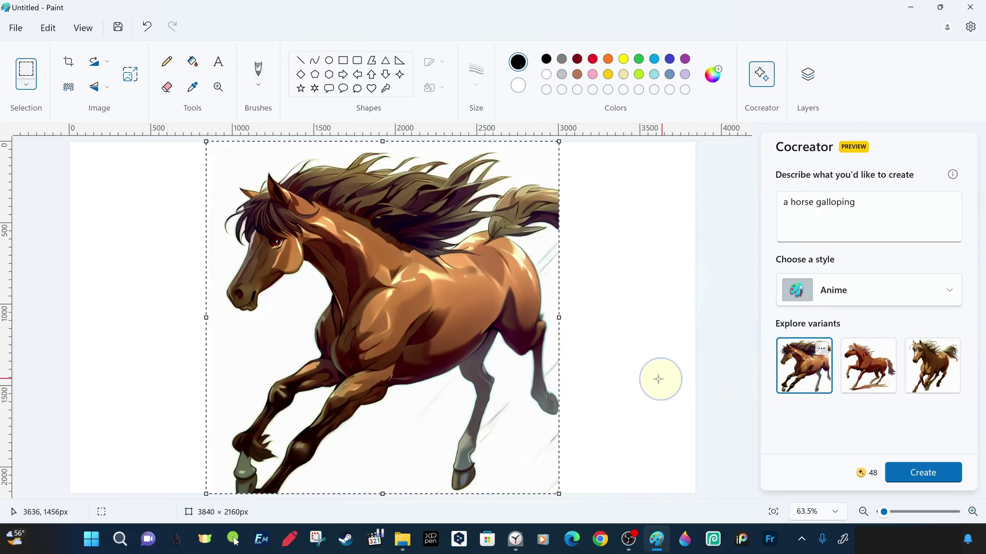
{"action": "left_click_drag", "start_coordinate": [559, 494], "coordinate": [421, 324]}
{"action": "left_click_drag", "start_coordinate": [372, 242], "coordinate": [268, 281]}
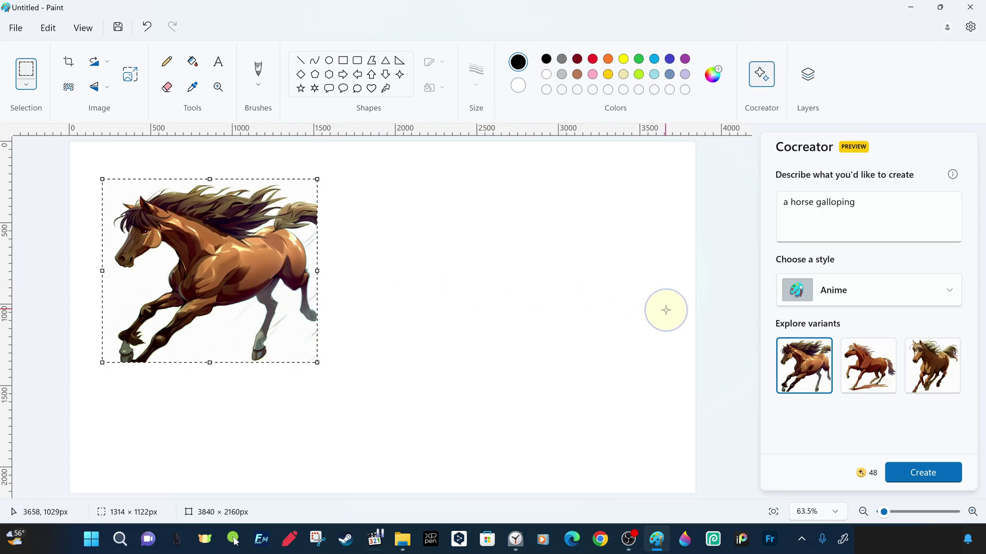
{"action": "left_click", "coordinate": [594, 309]}
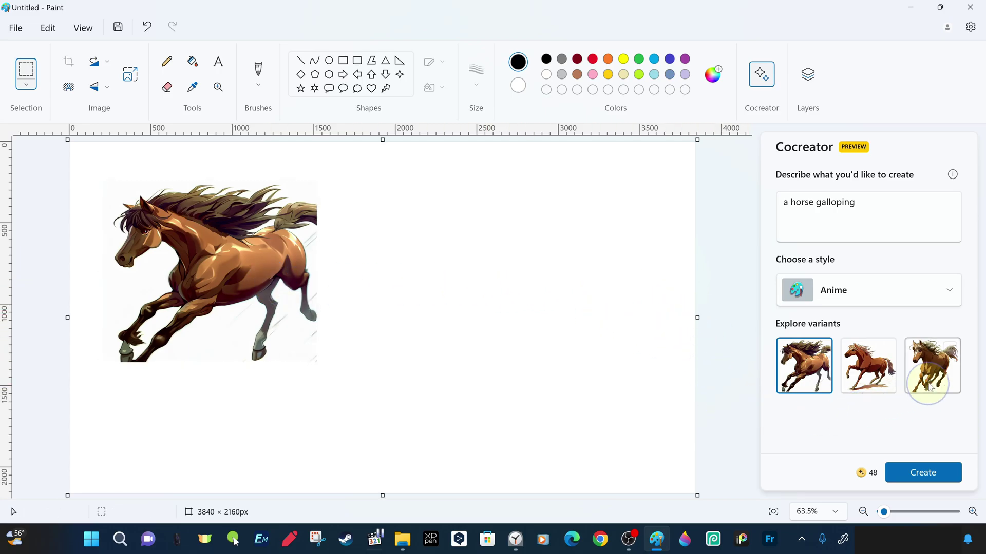
Insert the second horse variant and resize it to about 1255 × 1305 px at the lower middle of the canvas
{"action": "left_click", "coordinate": [880, 367]}
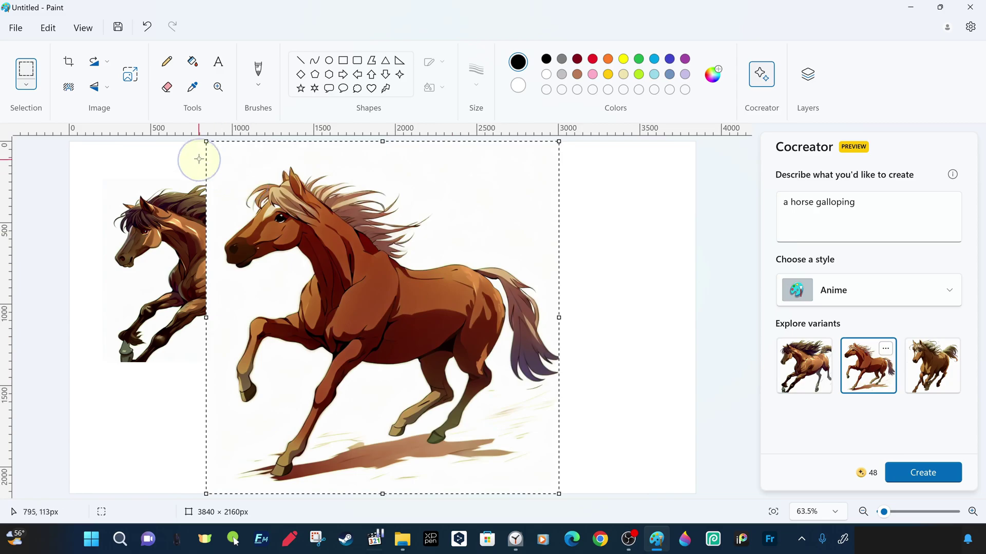
{"action": "left_click_drag", "start_coordinate": [204, 141], "coordinate": [353, 329]}
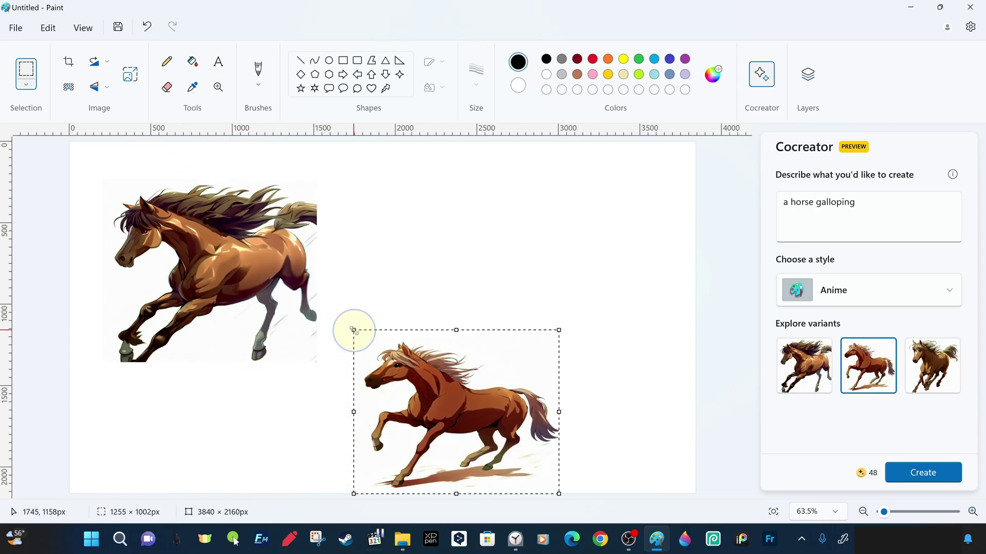
{"action": "left_click_drag", "start_coordinate": [451, 330], "coordinate": [452, 281]}
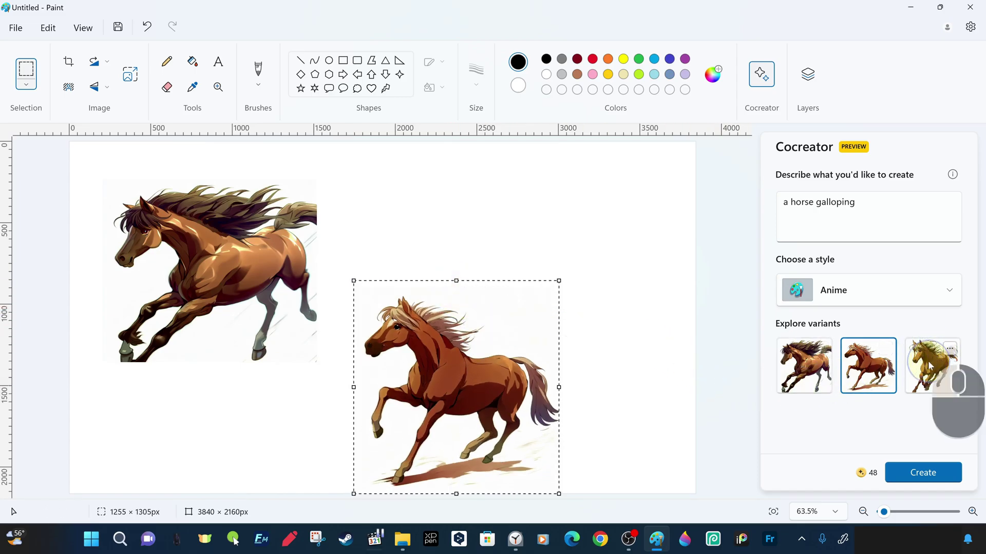
{"action": "left_click", "coordinate": [667, 408]}
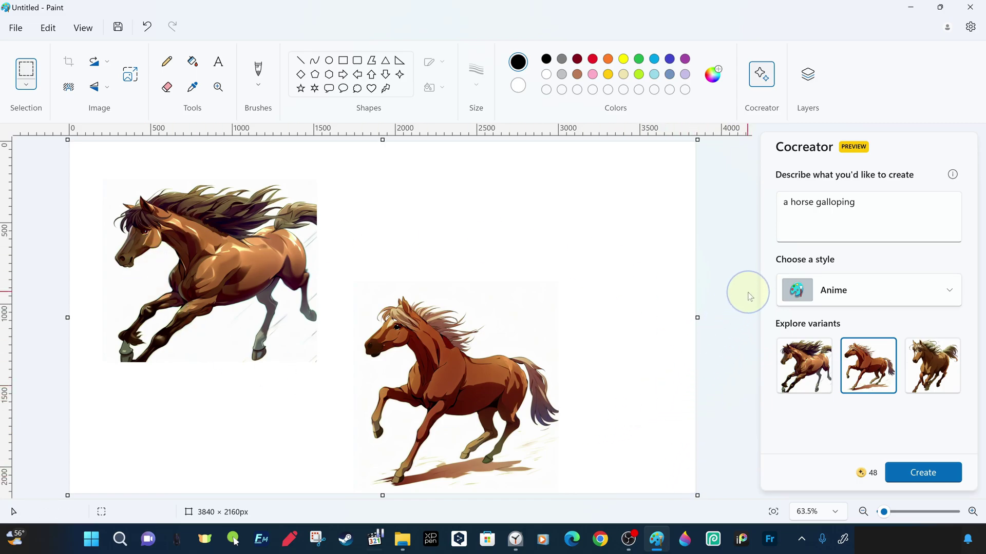
Hide the layer with the two horses and add a white-filled layer above it
{"action": "left_click", "coordinate": [820, 83]}
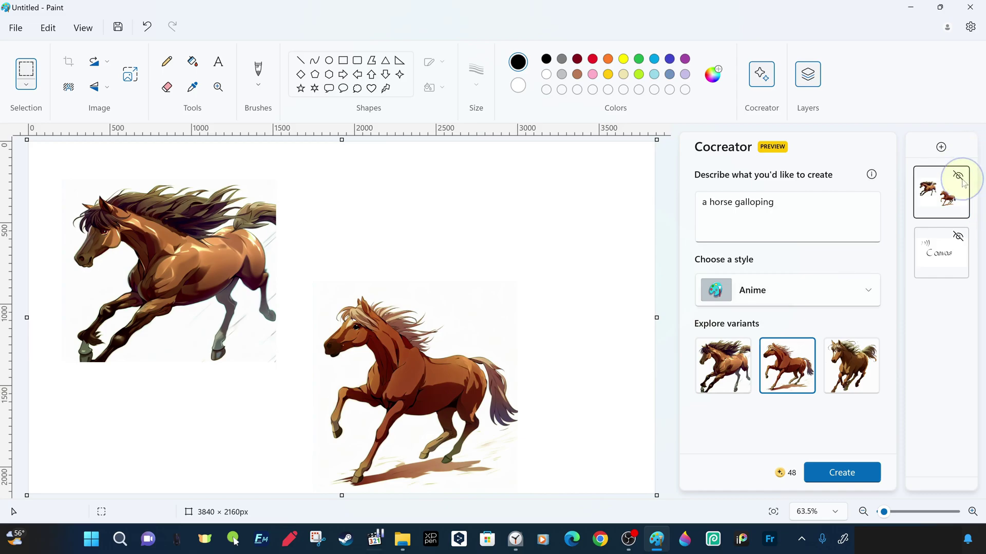
{"action": "left_click", "coordinate": [957, 176]}
{"action": "left_click", "coordinate": [941, 147]}
{"action": "left_click", "coordinate": [192, 61]}
{"action": "left_click", "coordinate": [443, 208]}
{"action": "right_click", "coordinate": [443, 207]}
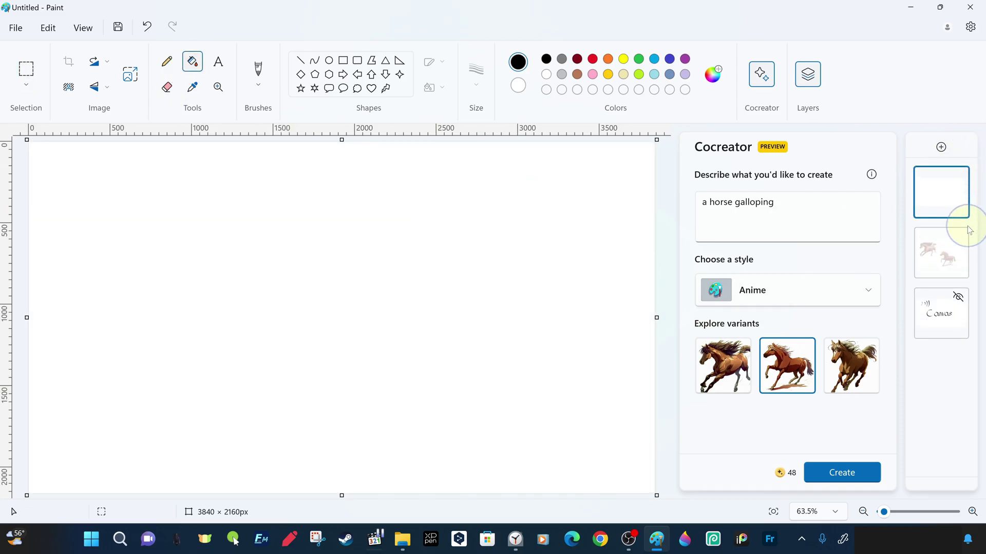
Close Cocreator and hide the white layer, showing and selecting the two-horse layer beneath it
{"action": "left_click", "coordinate": [958, 176]}
{"action": "left_click", "coordinate": [958, 236]}
{"action": "left_click", "coordinate": [958, 176]}
{"action": "left_click", "coordinate": [762, 75]}
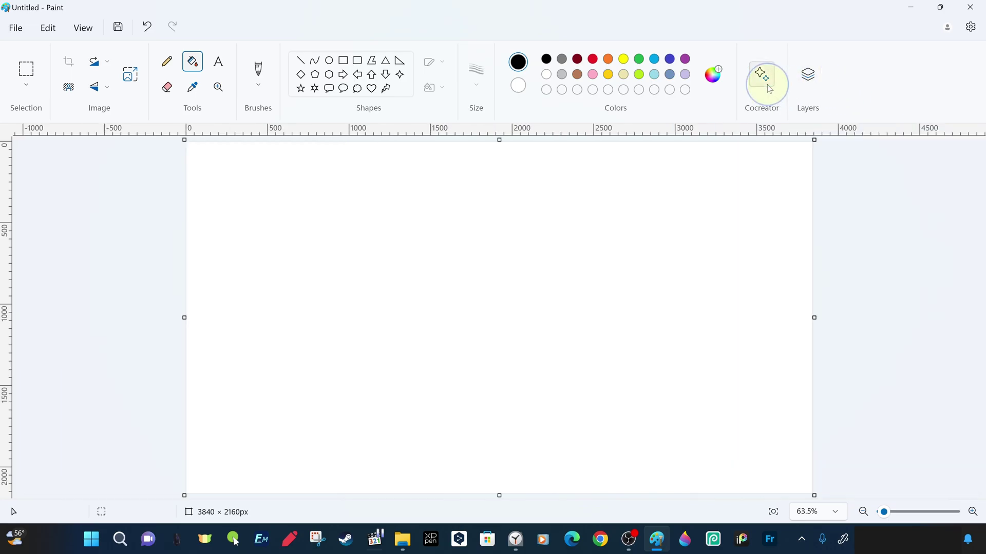
{"action": "left_click", "coordinate": [951, 266]}
{"action": "left_click", "coordinate": [958, 237]}
Select the second horse in a rectangle on the two-horse layer and copy it
{"action": "left_click", "coordinate": [26, 69]}
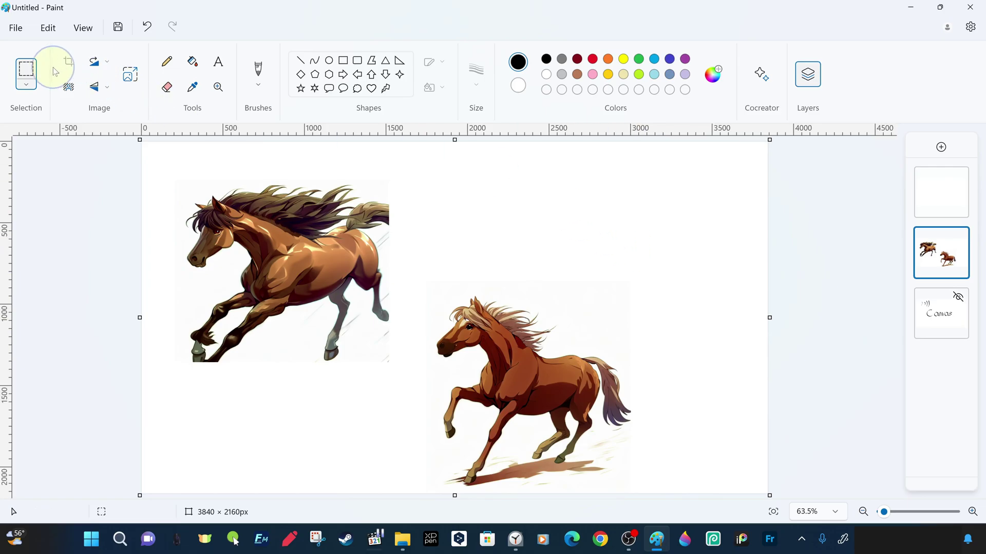
{"action": "left_click_drag", "start_coordinate": [633, 262], "coordinate": [426, 498]}
{"action": "key", "text": "ctrl+c"}
Paste the copied horse onto the white top layer and place it in the upper-left area of the canvas
{"action": "left_click", "coordinate": [943, 202]}
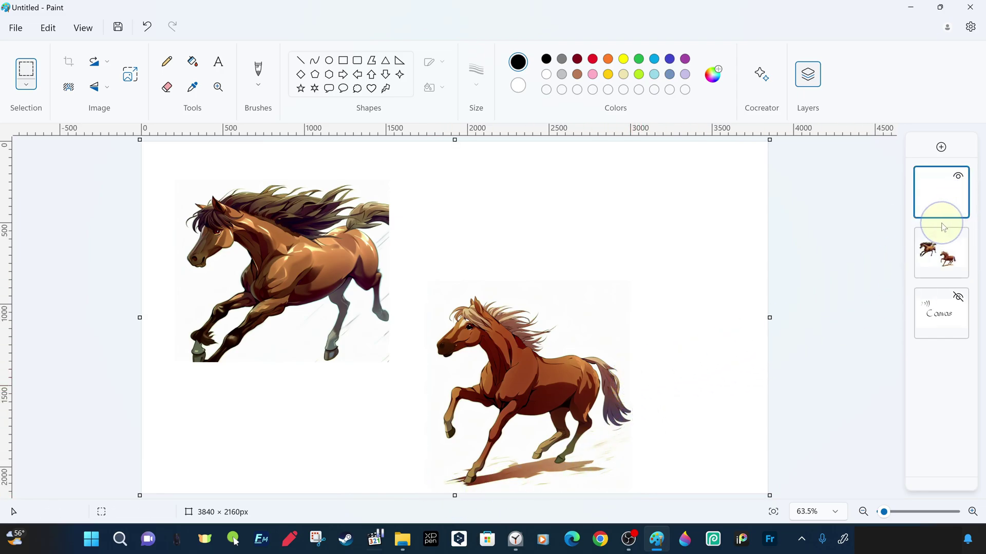
{"action": "left_click", "coordinate": [958, 238]}
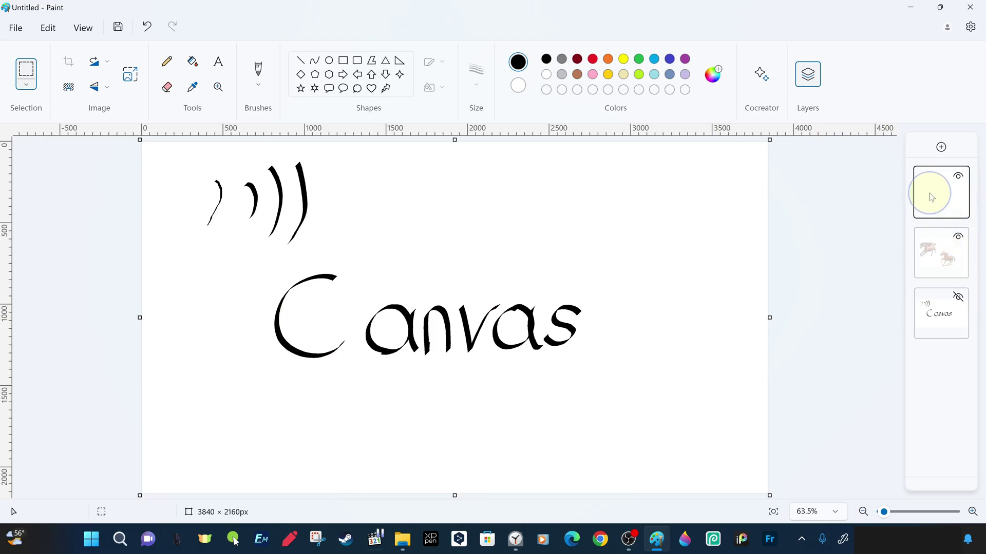
{"action": "left_click", "coordinate": [957, 176]}
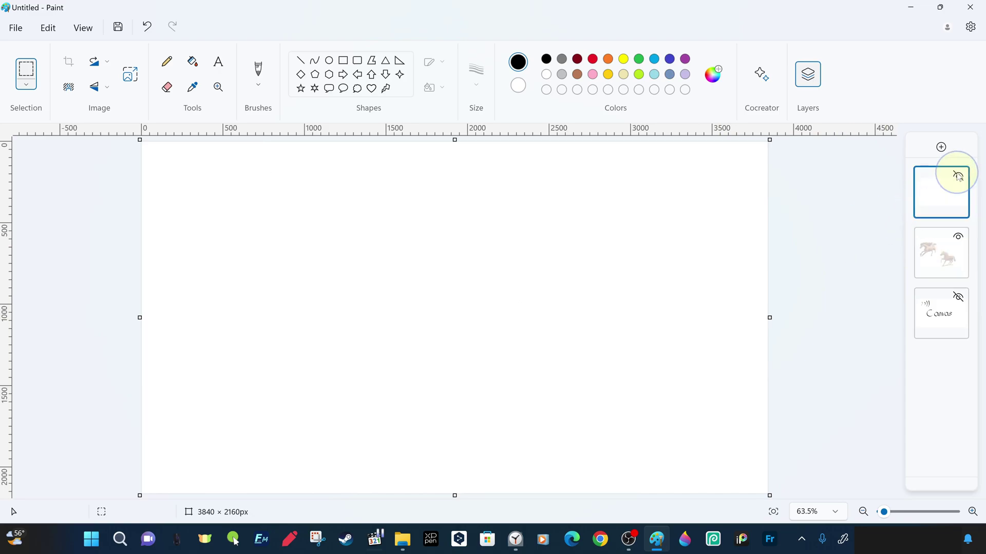
{"action": "left_click", "coordinate": [26, 77]}
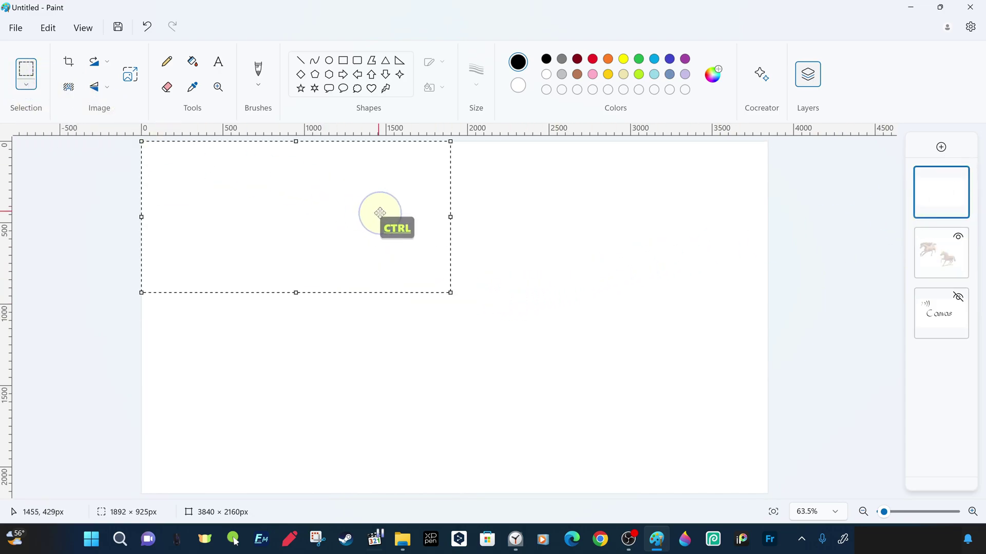
{"action": "key", "text": "ctrl+v"}
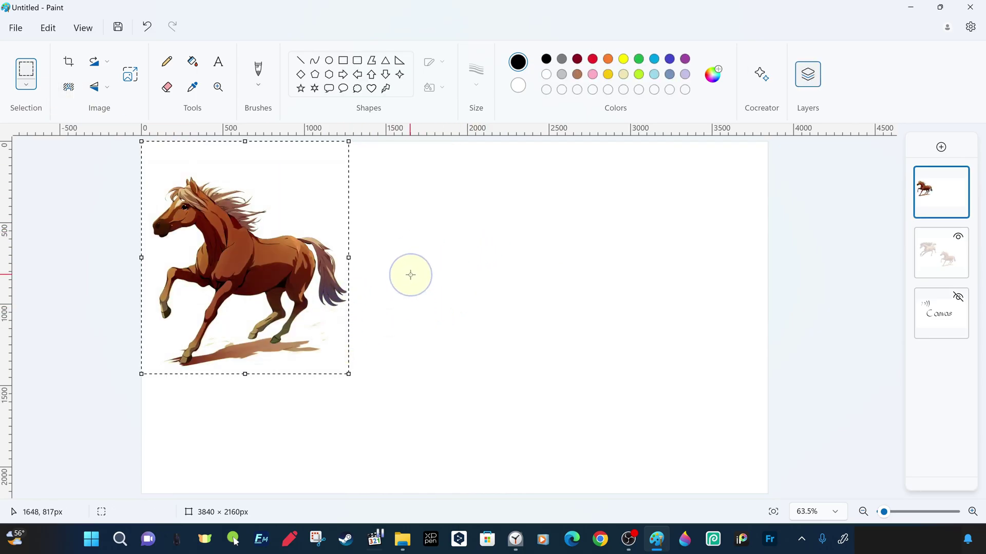
{"action": "left_click", "coordinate": [526, 273]}
{"action": "left_click", "coordinate": [958, 176]}
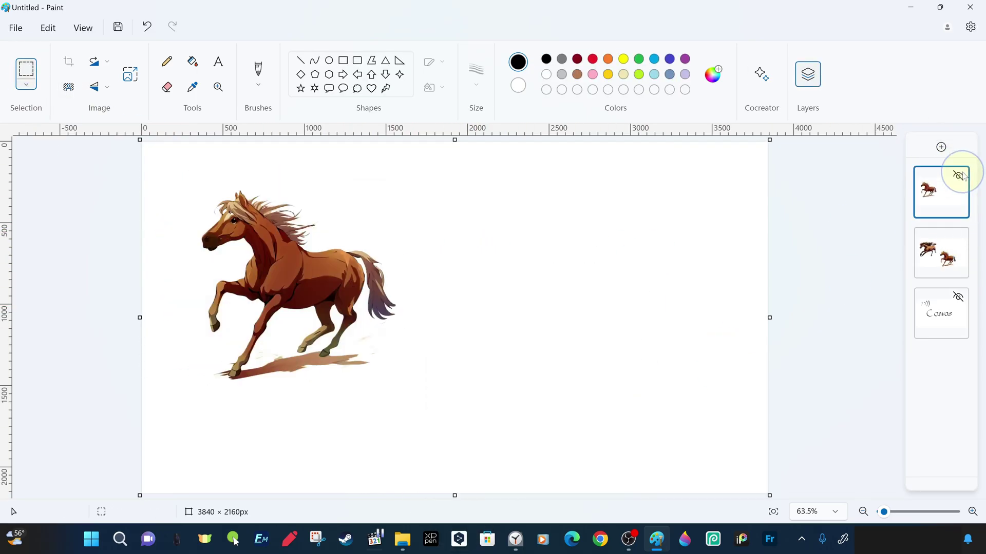
Add another layer on top, fill it with white and close the layer list
{"action": "left_click", "coordinate": [941, 148]}
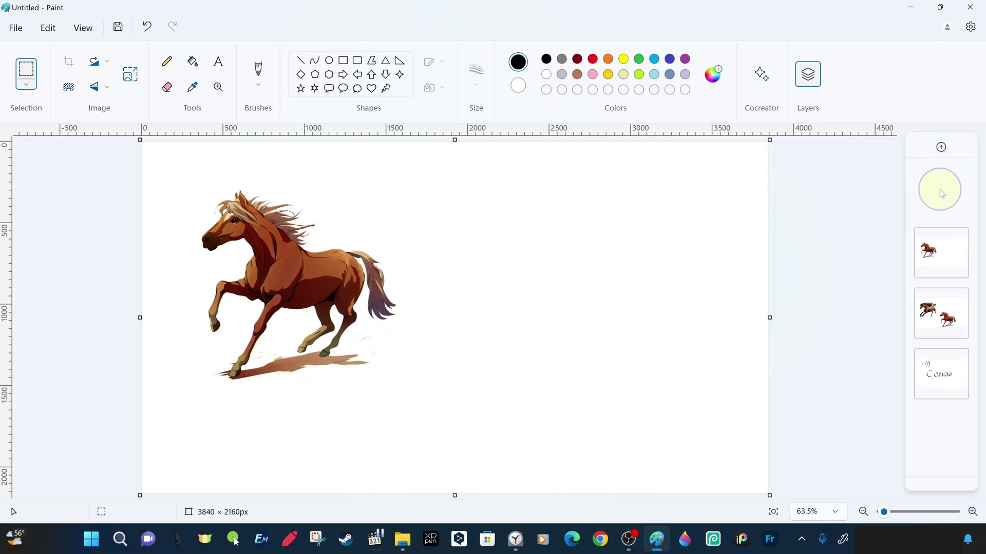
{"action": "left_click", "coordinate": [192, 62]}
{"action": "left_click", "coordinate": [560, 201]}
{"action": "right_click", "coordinate": [560, 201]}
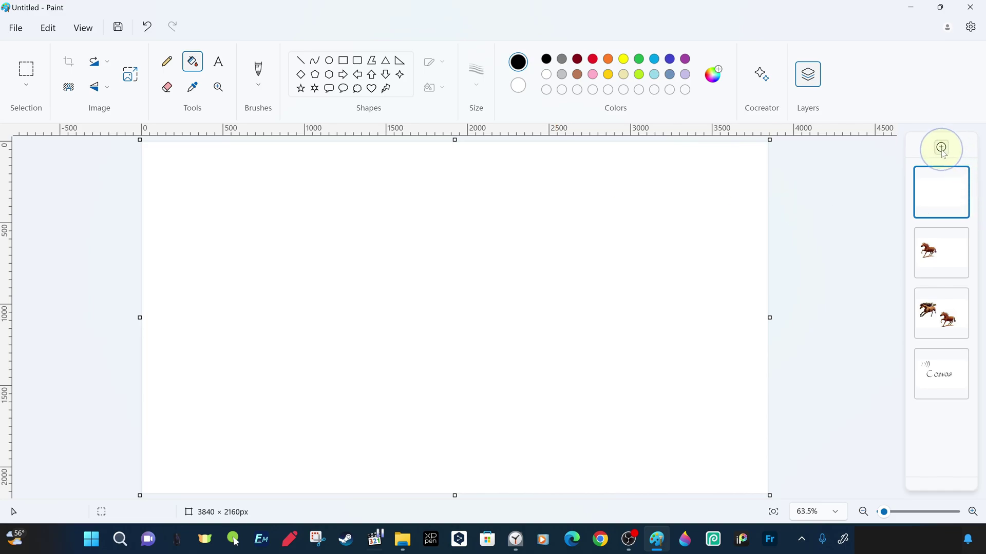
{"action": "left_click", "coordinate": [808, 80]}
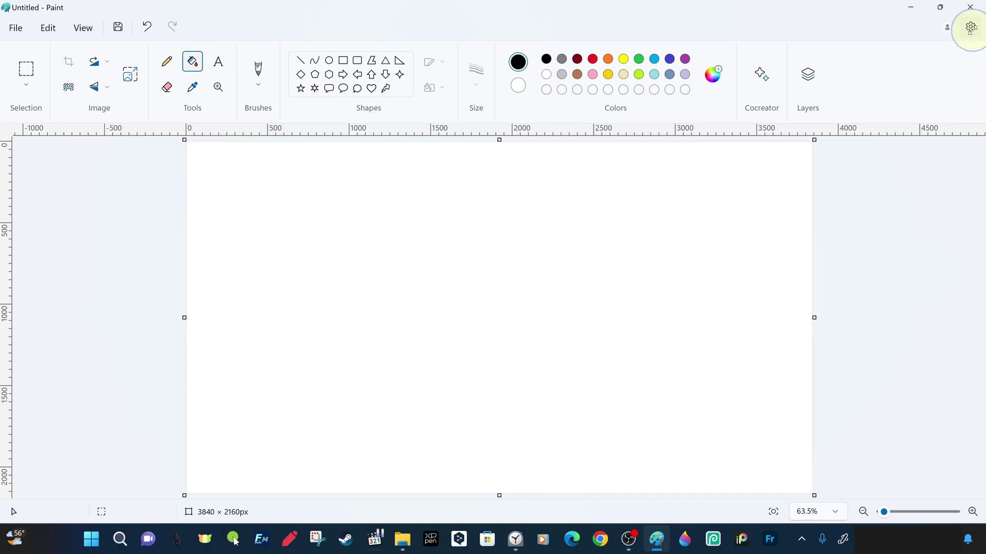
Set the app theme to Dark in the settings and return to the canvas
{"action": "left_click", "coordinate": [971, 28]}
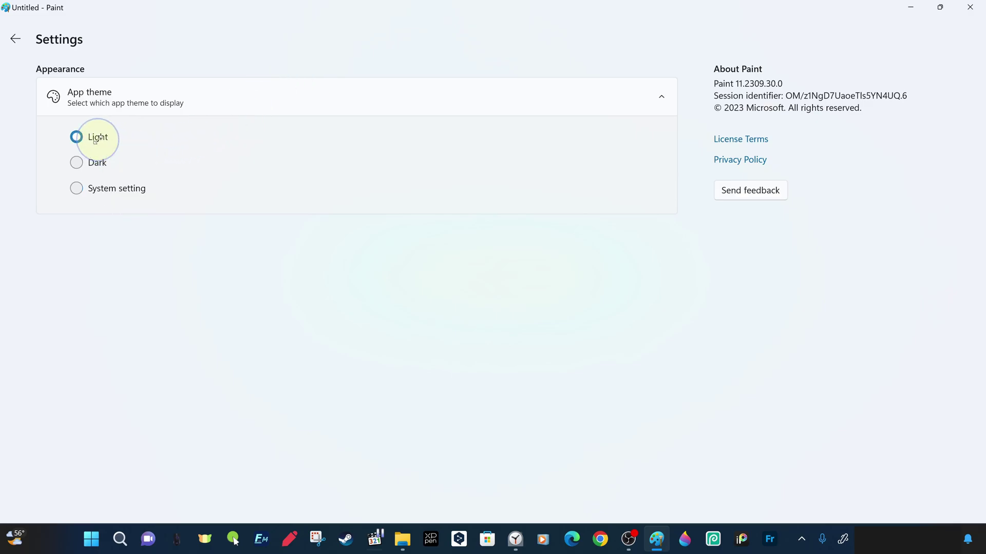
{"action": "left_click", "coordinate": [77, 186]}
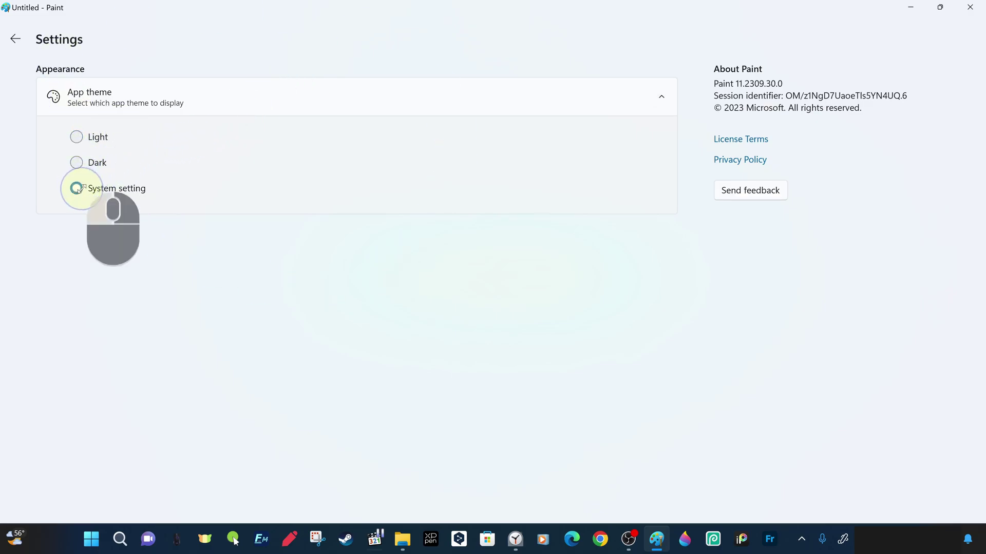
{"action": "left_click", "coordinate": [77, 162]}
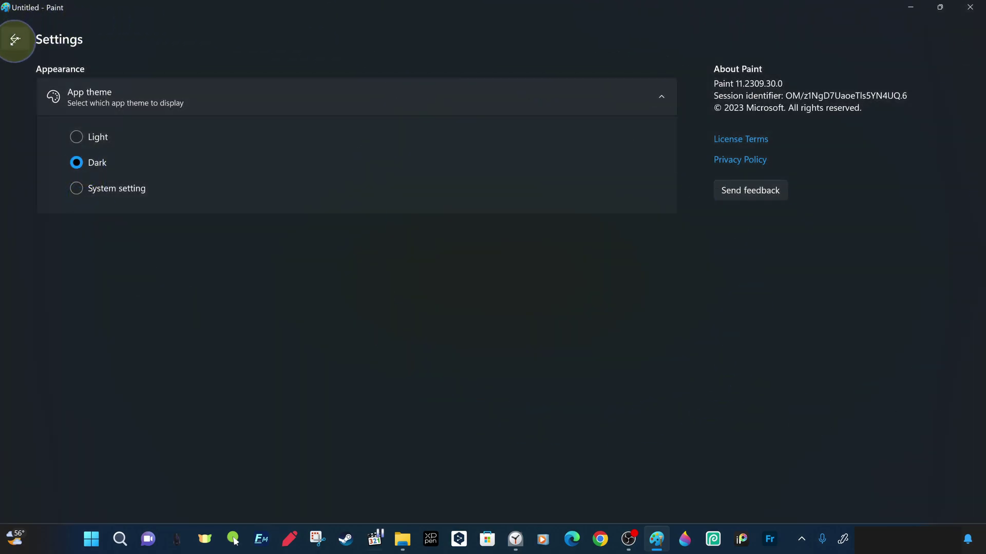
{"action": "left_click", "coordinate": [15, 39]}
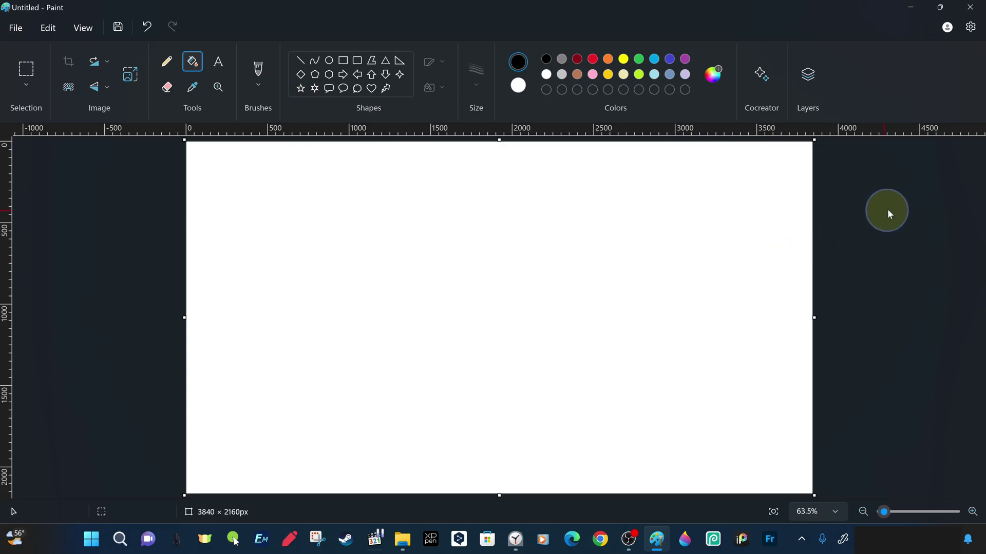
Examine the Brushes, Layers, Cocreator and file command areas in the dark theme
{"action": "left_click", "coordinate": [257, 70]}
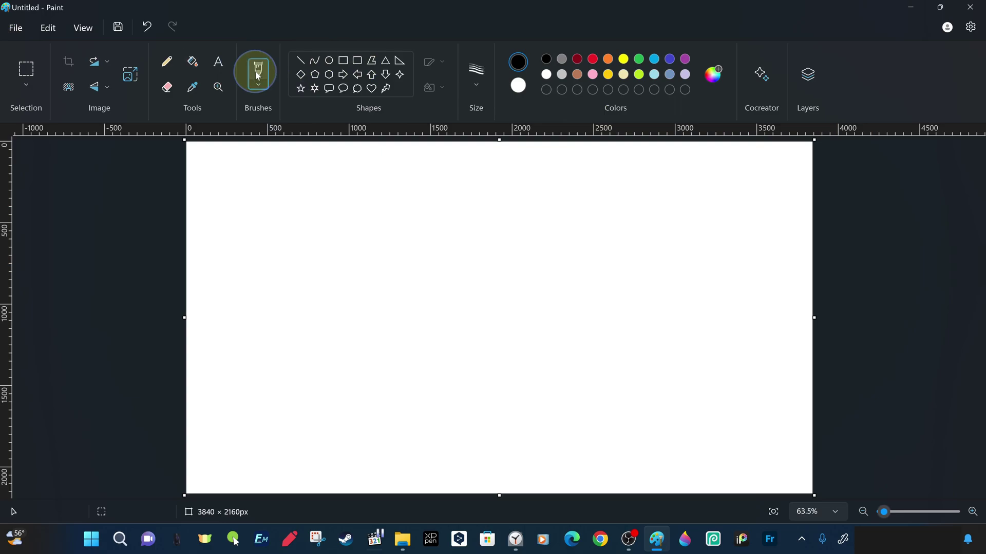
{"action": "left_click", "coordinate": [816, 76]}
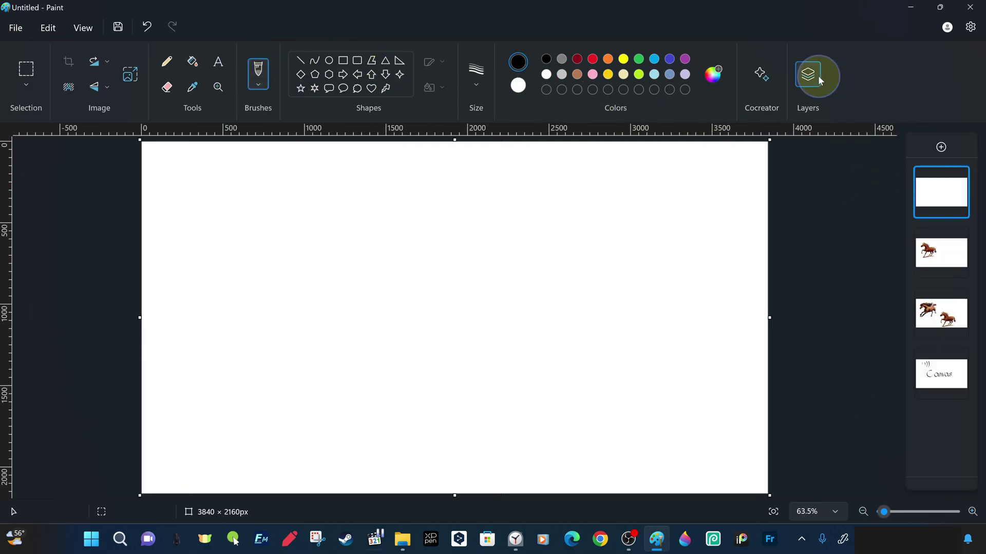
{"action": "left_click", "coordinate": [761, 73]}
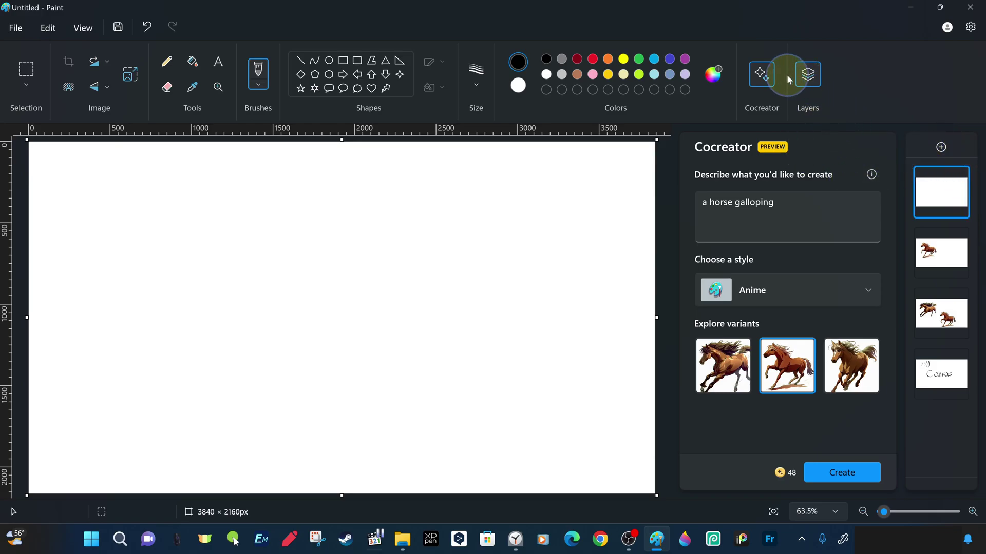
{"action": "left_click", "coordinate": [766, 72]}
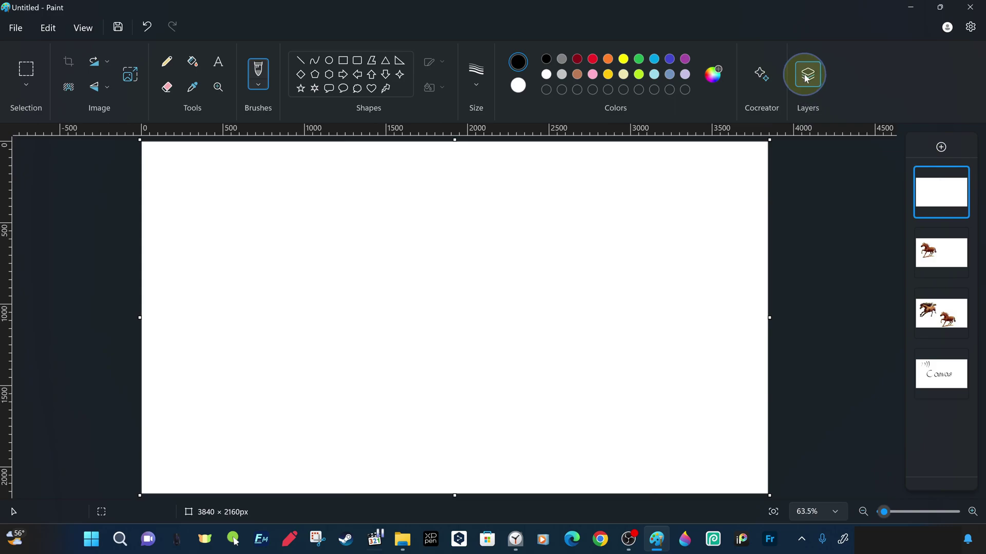
{"action": "left_click", "coordinate": [806, 77]}
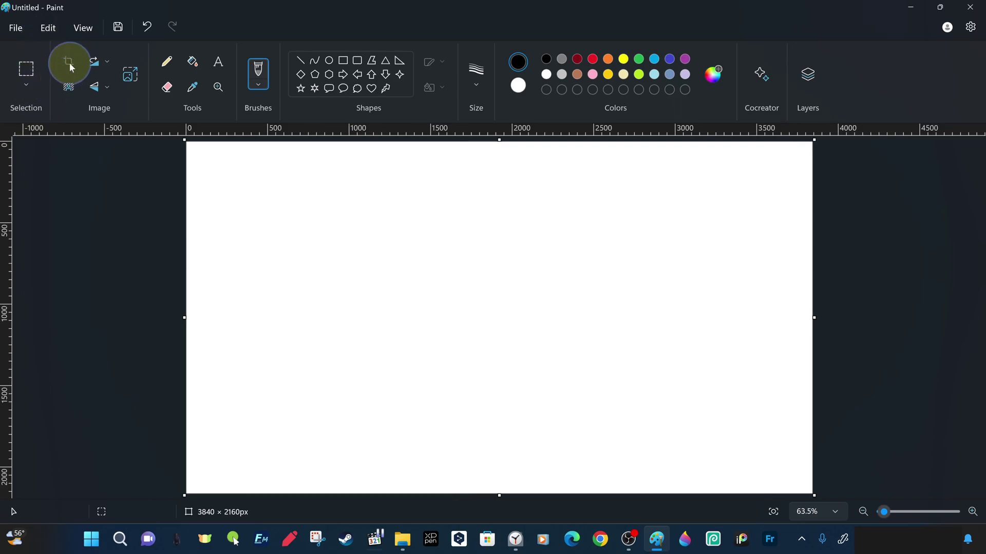
{"action": "left_click", "coordinate": [24, 33]}
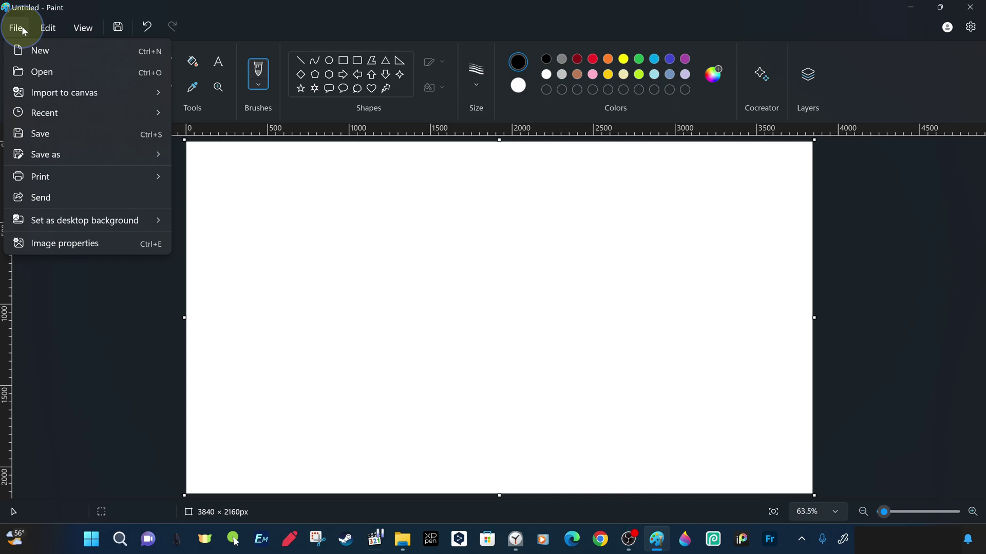
Zoom in on the canvas in increments up to 110%
{"action": "left_click", "coordinate": [84, 27]}
{"action": "left_click", "coordinate": [87, 28]}
{"action": "left_click", "coordinate": [88, 29]}
{"action": "mouse_move", "coordinate": [110, 46]}
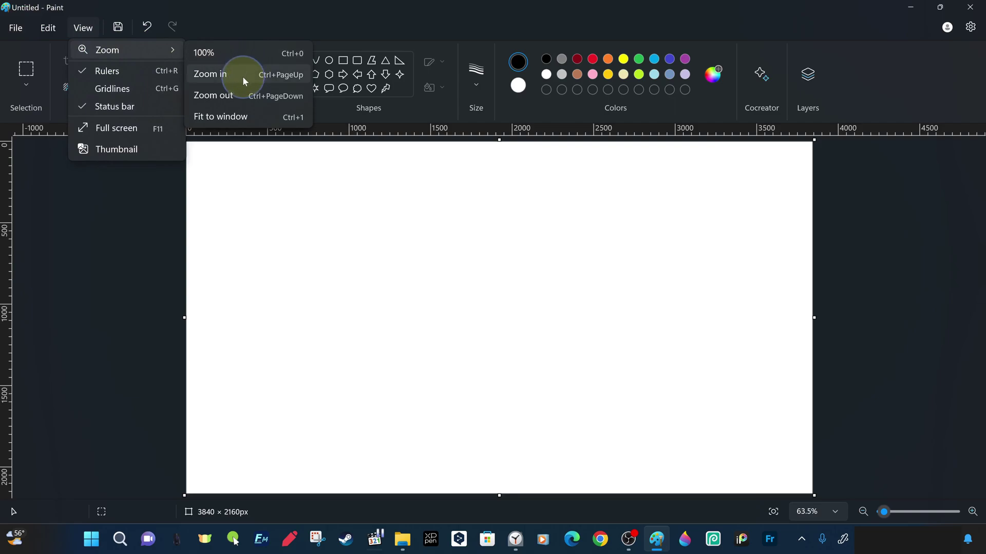
{"action": "left_click", "coordinate": [242, 76]}
{"action": "left_click", "coordinate": [972, 512]}
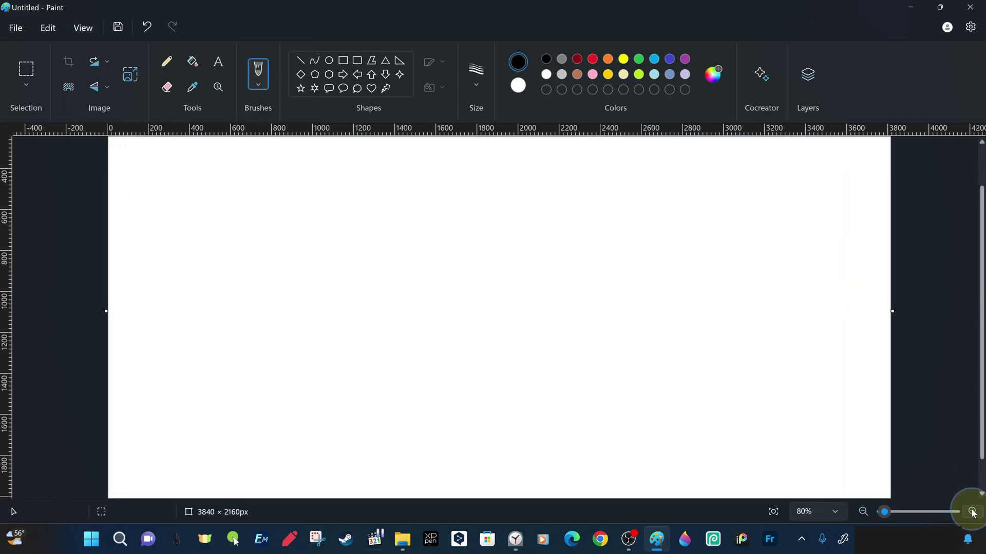
{"action": "left_click", "coordinate": [972, 512]}
{"action": "left_click", "coordinate": [972, 512]}
Set the zoom to 75% and fit the canvas back to the window
{"action": "left_click", "coordinate": [813, 512]}
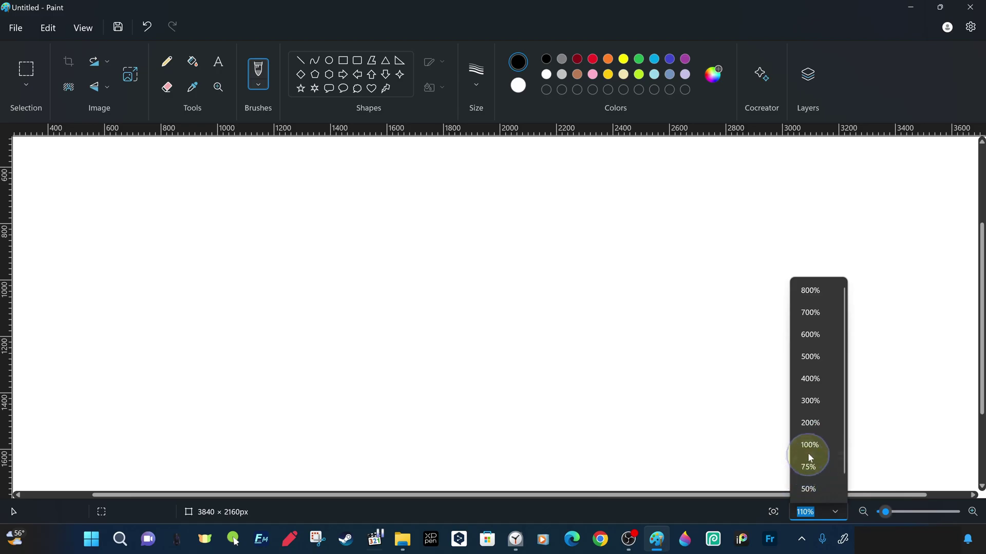
{"action": "left_click", "coordinate": [808, 465]}
{"action": "left_click", "coordinate": [774, 512]}
Hide the layers above the "Canvas" lettering and turn on the thumbnail view
{"action": "left_click", "coordinate": [807, 74]}
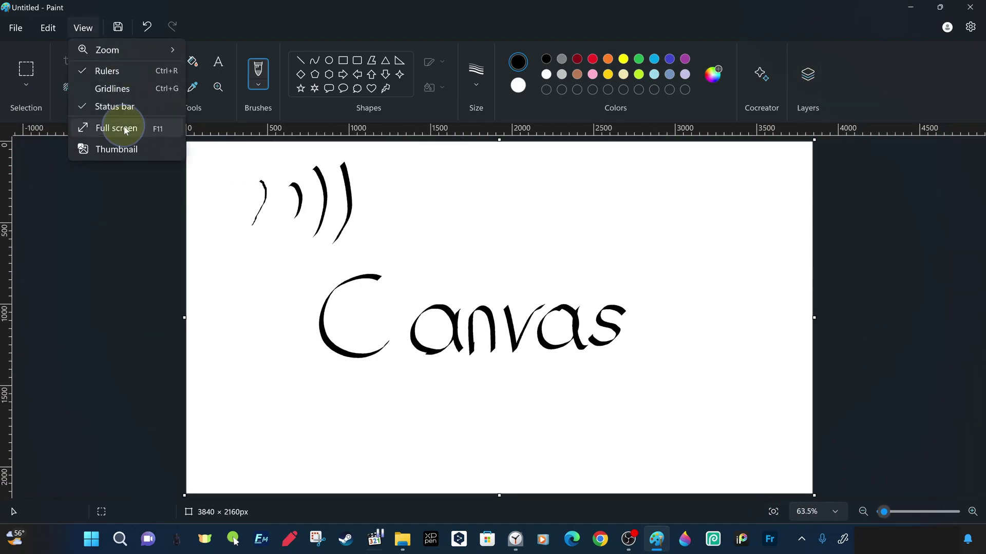
{"action": "left_click", "coordinate": [117, 149]}
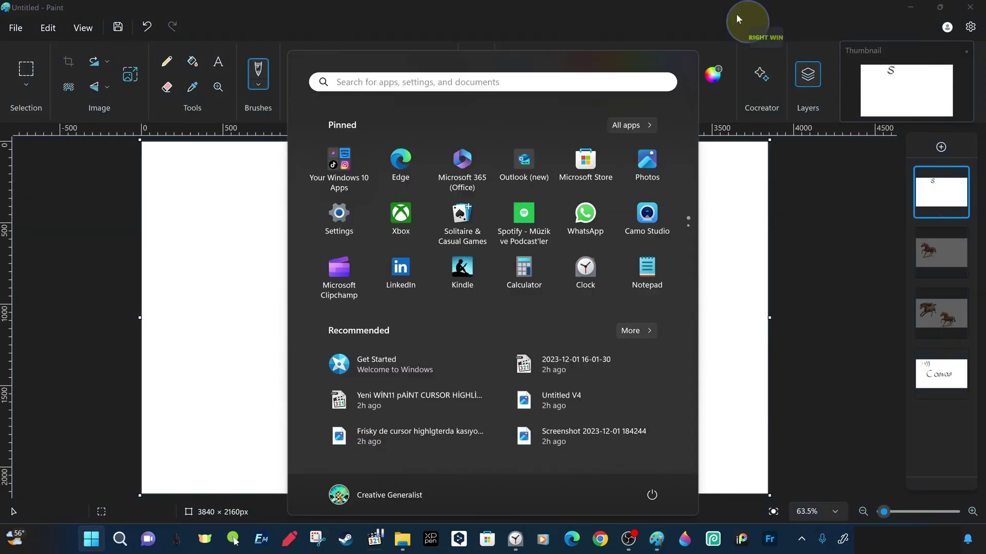
Draw a freehand pencil mark beside the small wavy line in the 2000% pixel view
{"action": "left_click", "coordinate": [958, 360]}
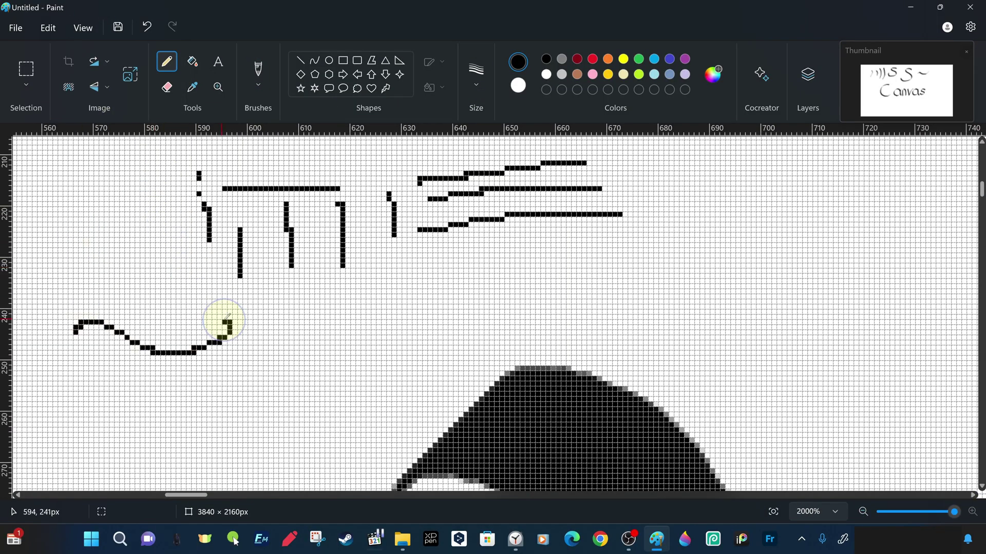
{"action": "left_click_drag", "start_coordinate": [219, 325], "coordinate": [123, 259]}
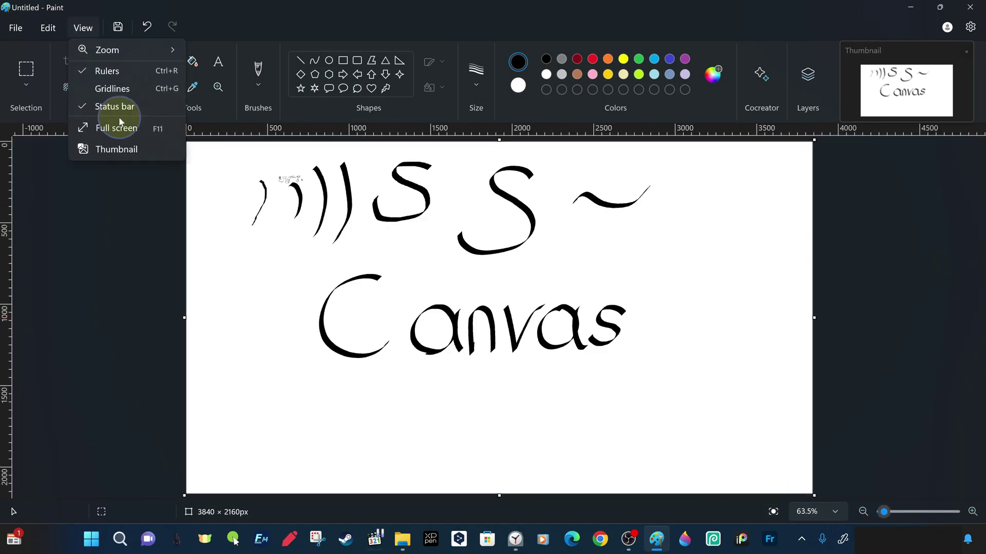
Mark out the leftmost curved brush stroke with a rectangular selection of about 234 × 486 px
{"action": "left_click", "coordinate": [48, 27]}
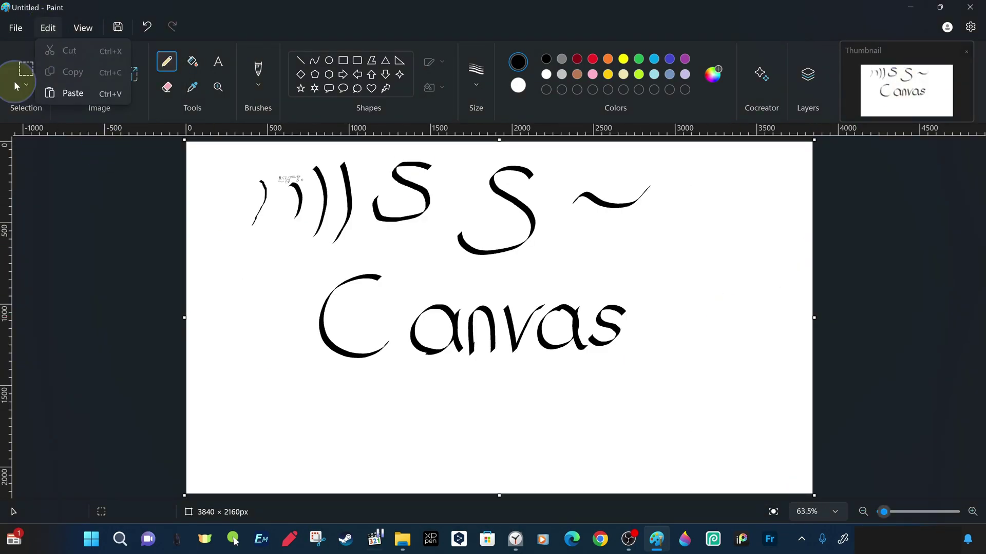
{"action": "left_click", "coordinate": [805, 76]}
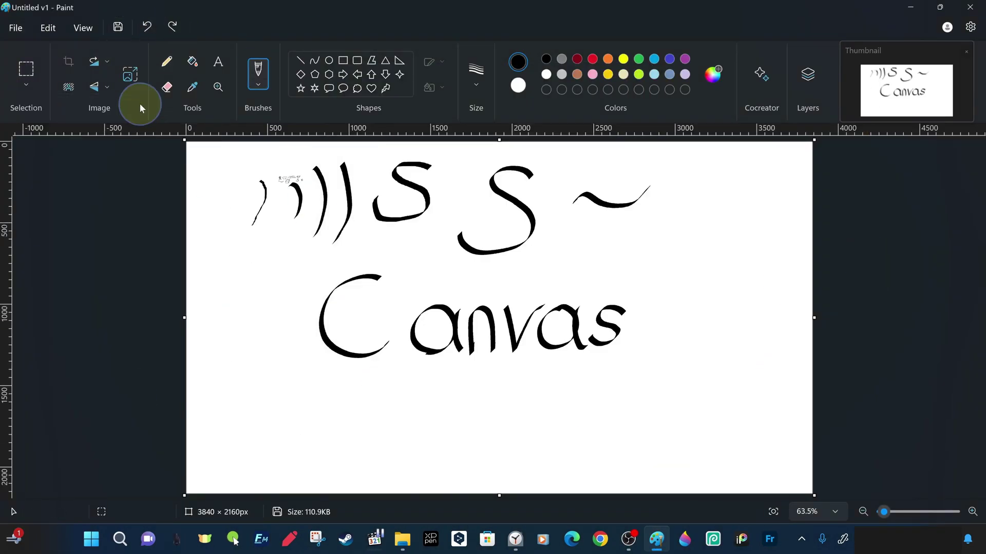
{"action": "left_click", "coordinate": [26, 69]}
{"action": "left_click_drag", "start_coordinate": [234, 163], "coordinate": [242, 191]}
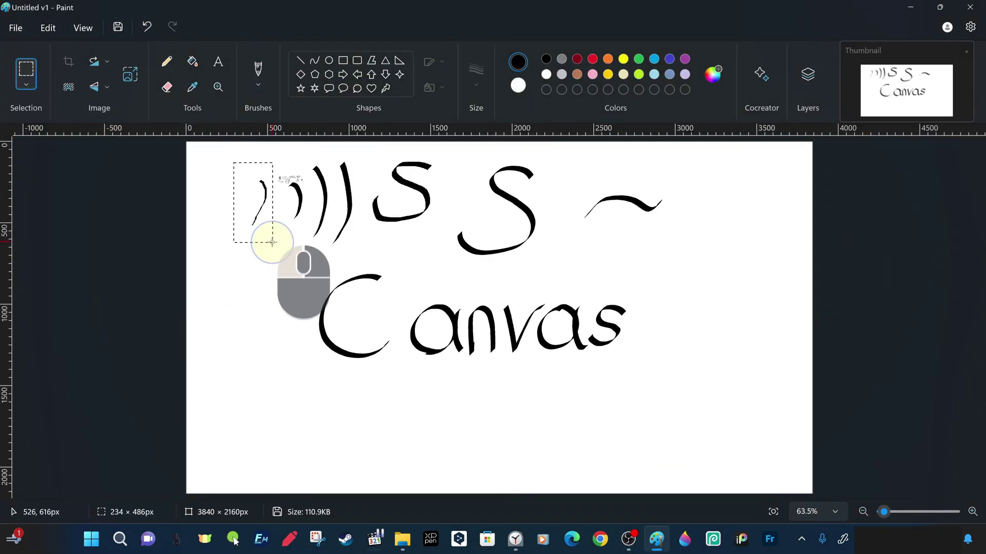
Save the "Canvas" lettering as a flattened PNG named Untitled v1 on the Desktop, replacing the existing file
{"action": "left_click", "coordinate": [16, 28]}
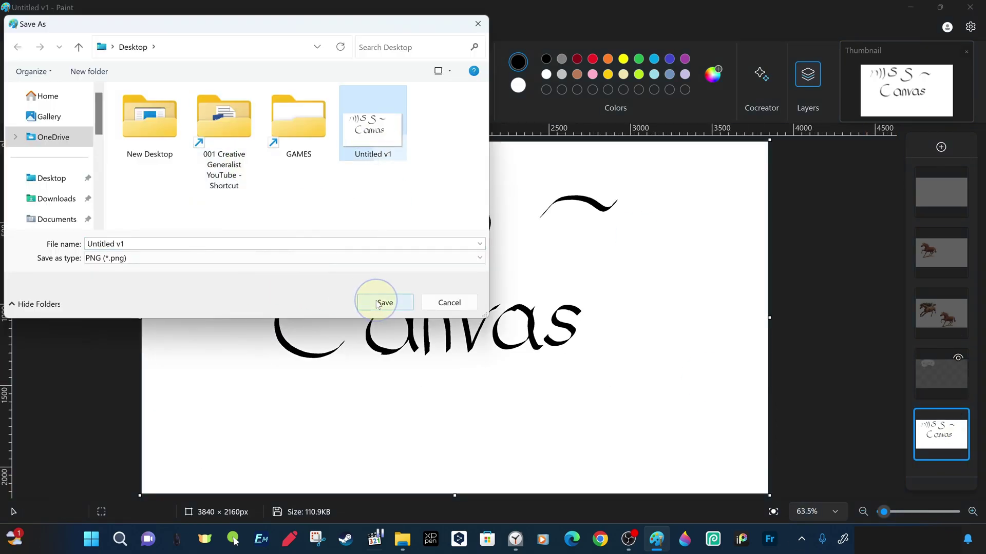
{"action": "left_click", "coordinate": [384, 303]}
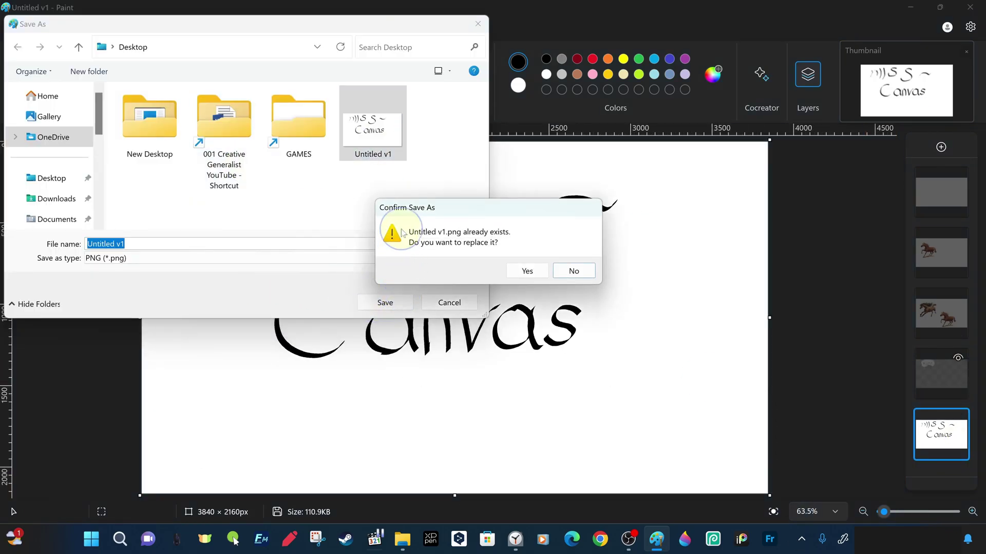
{"action": "left_click", "coordinate": [527, 272]}
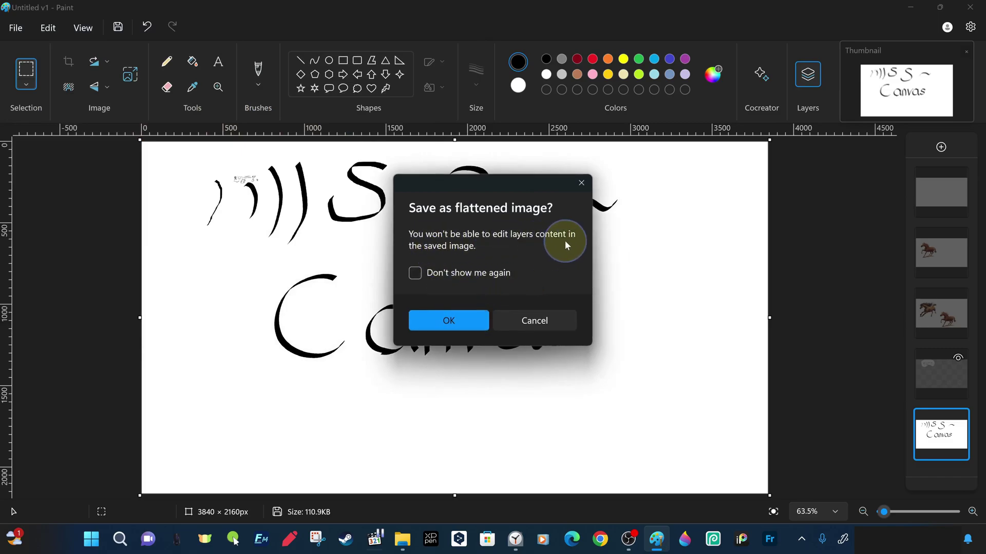
{"action": "left_click", "coordinate": [455, 318]}
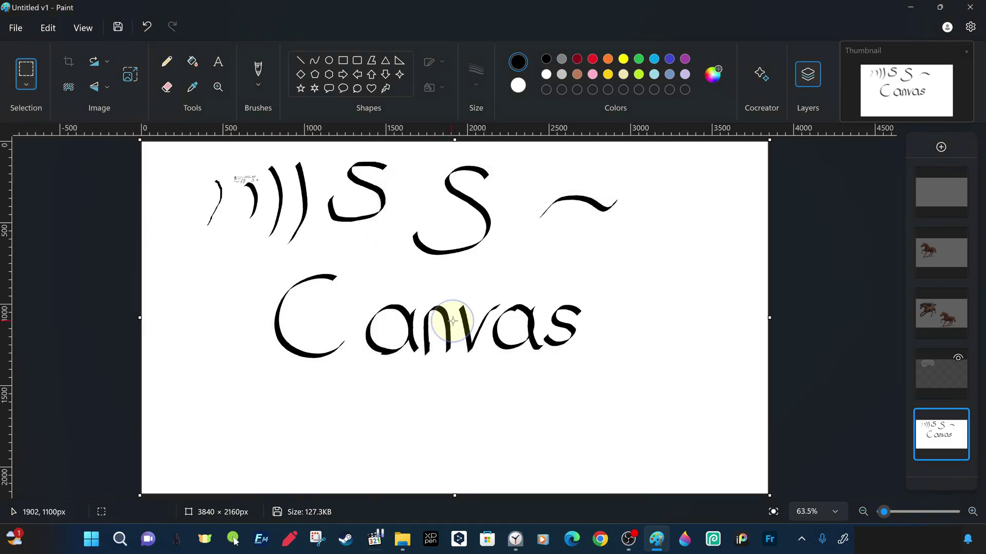
Check the saved Untitled v1 image from the desktop and return to Paint
{"action": "left_click", "coordinate": [911, 7]}
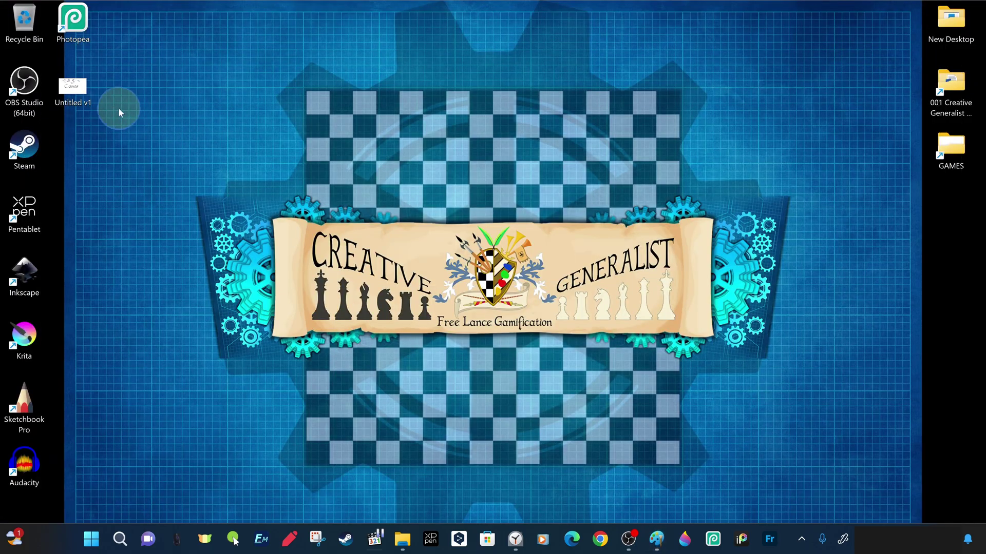
{"action": "double_click", "coordinate": [80, 96]}
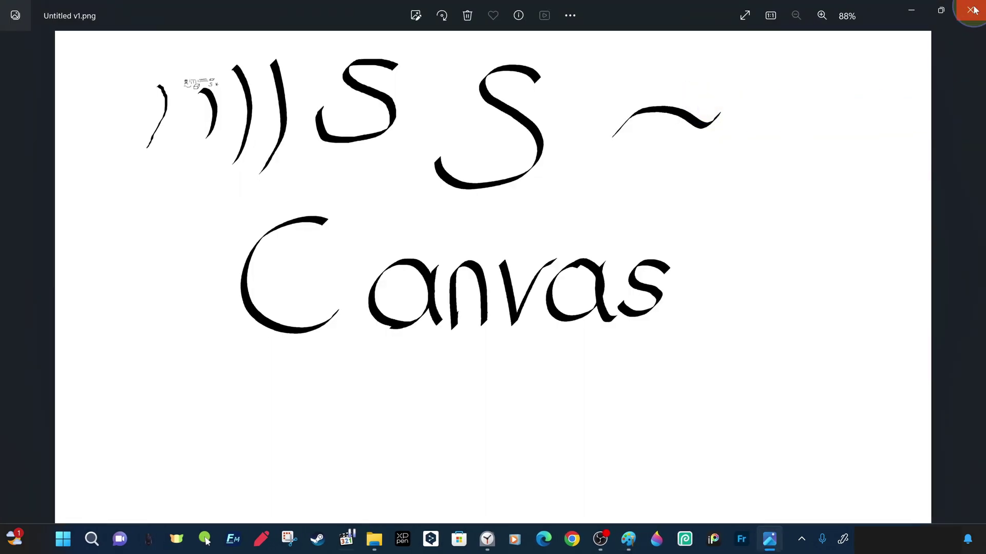
{"action": "left_click", "coordinate": [971, 9]}
{"action": "left_click", "coordinate": [656, 538]}
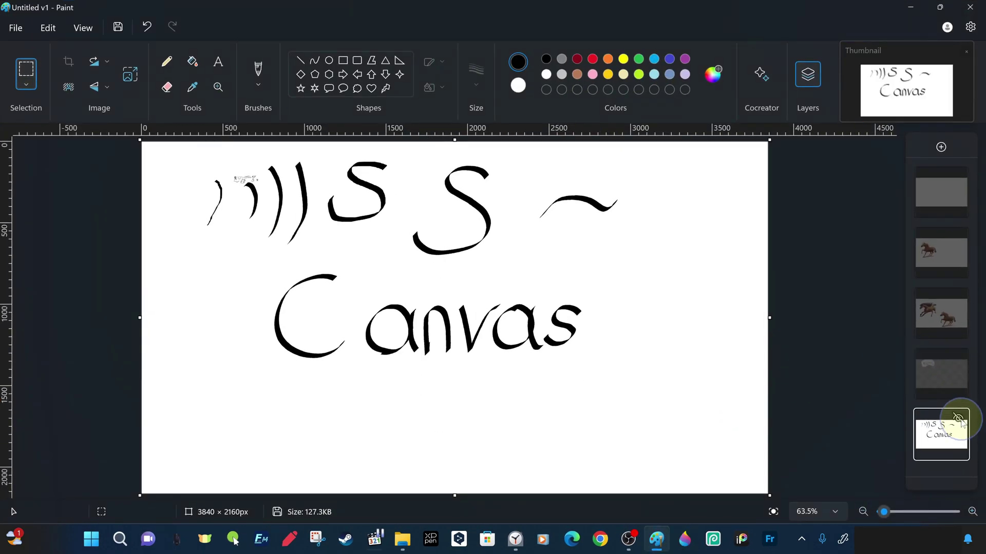
Hide the "Canvas" lettering layer and show the layer with the small pencil doodles
{"action": "left_click", "coordinate": [959, 419]}
{"action": "left_click", "coordinate": [957, 358]}
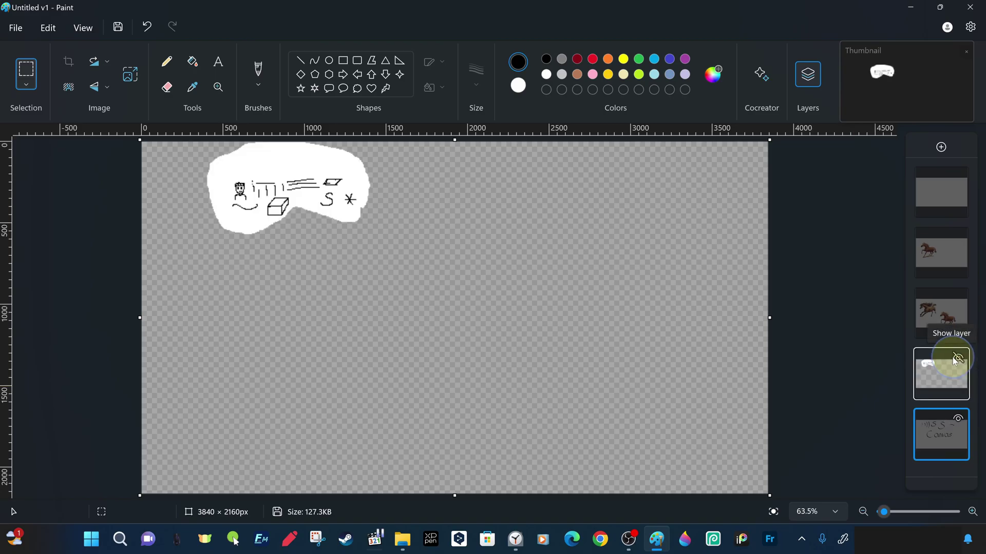
{"action": "left_click", "coordinate": [16, 27]}
{"action": "mouse_move", "coordinate": [122, 161]}
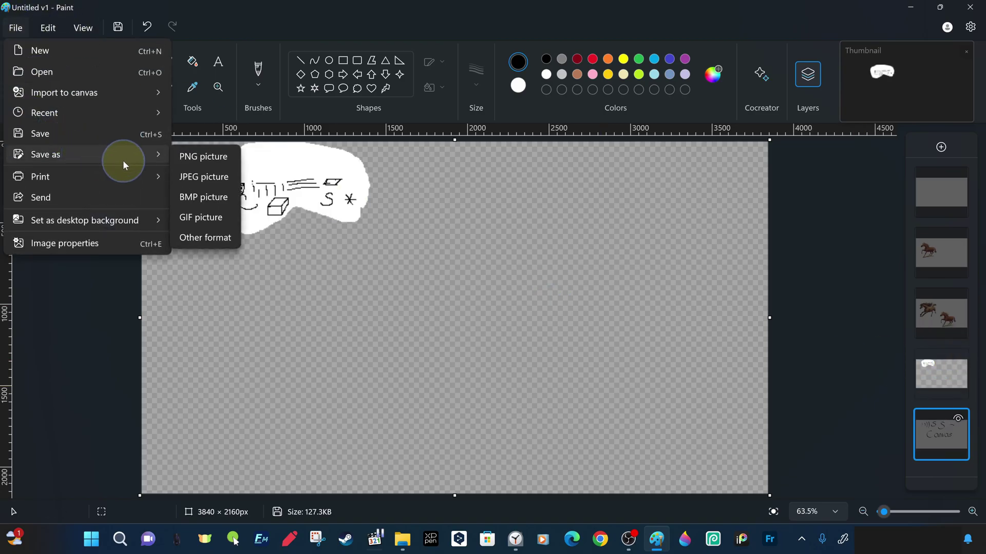
{"action": "left_click", "coordinate": [818, 225]}
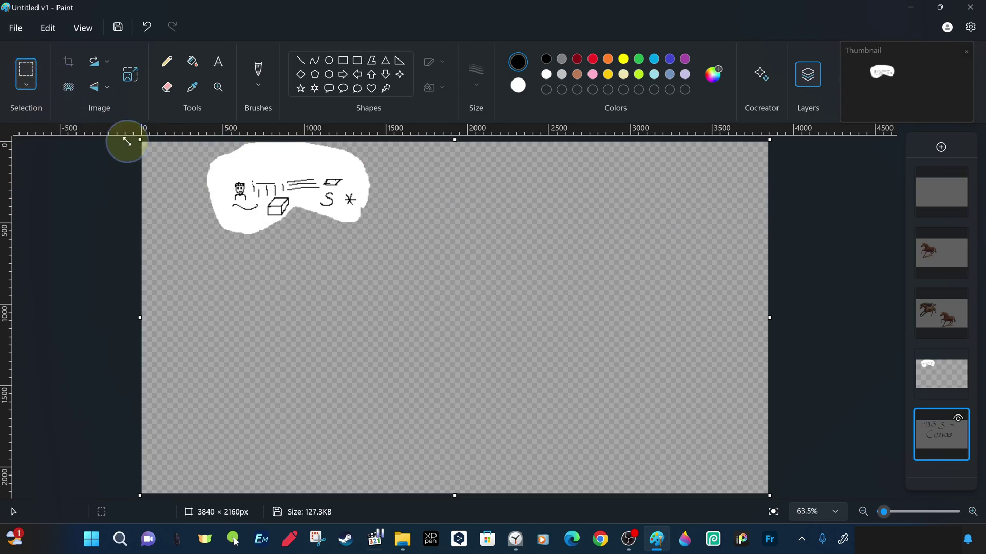
Crop the image to a rectangular selection of about 1325 × 698 px around the pencil doodles
{"action": "left_click_drag", "start_coordinate": [389, 231], "coordinate": [161, 187]}
{"action": "mouse_move", "coordinate": [391, 256]}
{"action": "left_mouse_down"}
{"action": "mouse_move", "coordinate": [209, 171]}
{"action": "mouse_move", "coordinate": [175, 125]}
{"action": "left_mouse_up"}
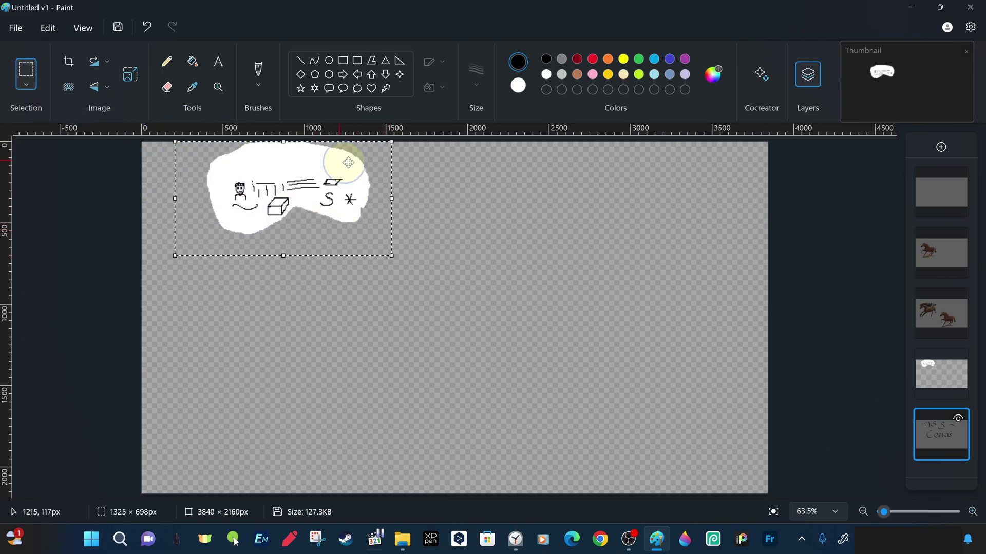
{"action": "left_click", "coordinate": [69, 67]}
Save the cropped doodles as a flattened PNG named Untitled v2
{"action": "left_click", "coordinate": [16, 27]}
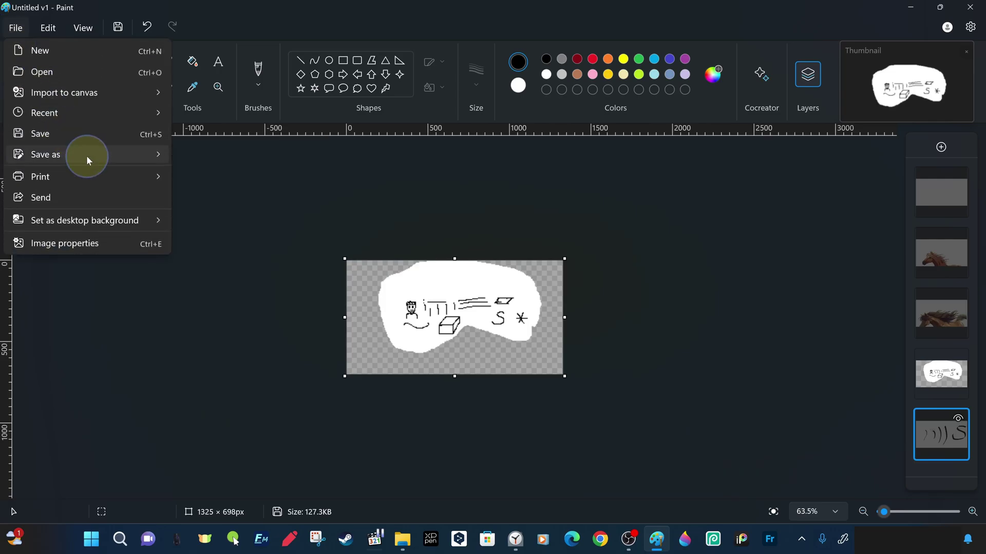
{"action": "mouse_move", "coordinate": [88, 154]}
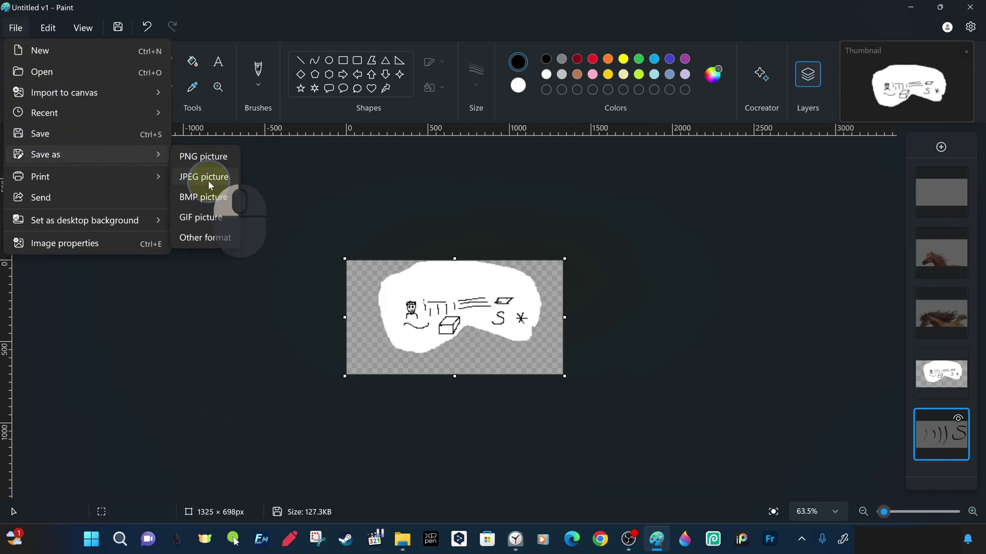
{"action": "left_click", "coordinate": [203, 156]}
{"action": "left_click_drag", "start_coordinate": [408, 315], "coordinate": [418, 313]}
{"action": "type", "text": "2"}
{"action": "left_click", "coordinate": [672, 373]}
{"action": "left_click", "coordinate": [452, 321]}
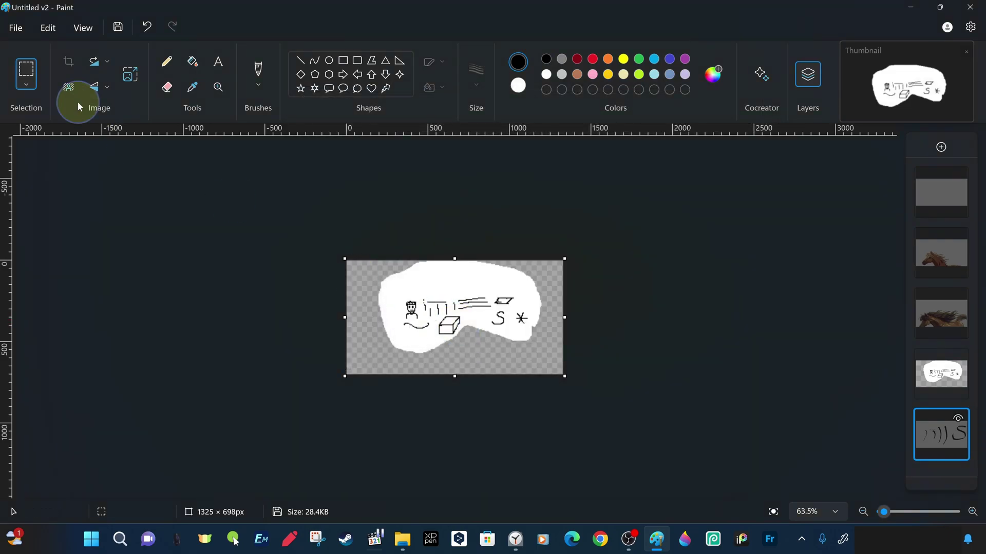
Undo the crop and hide the pencil doodle layer
{"action": "left_click", "coordinate": [146, 26]}
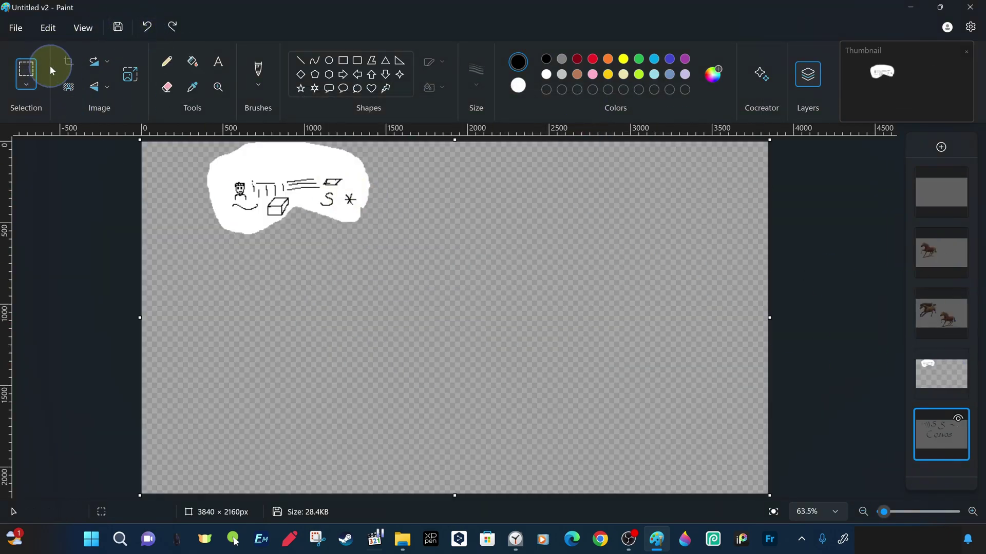
{"action": "left_click", "coordinate": [957, 359]}
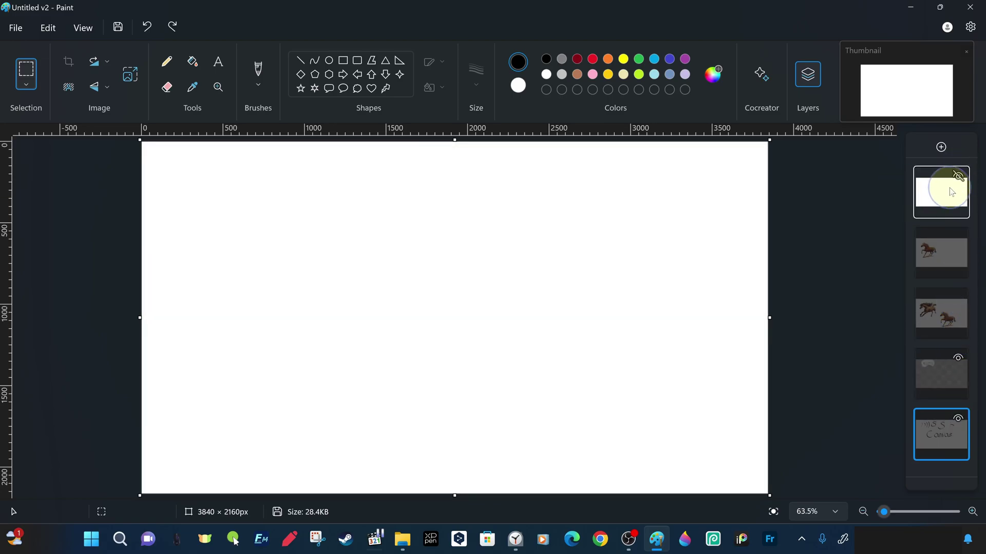
Delete the blank white top layer, and remove the background from the single-horse layer beneath it
{"action": "right_click", "coordinate": [937, 204]}
{"action": "left_click", "coordinate": [807, 314]}
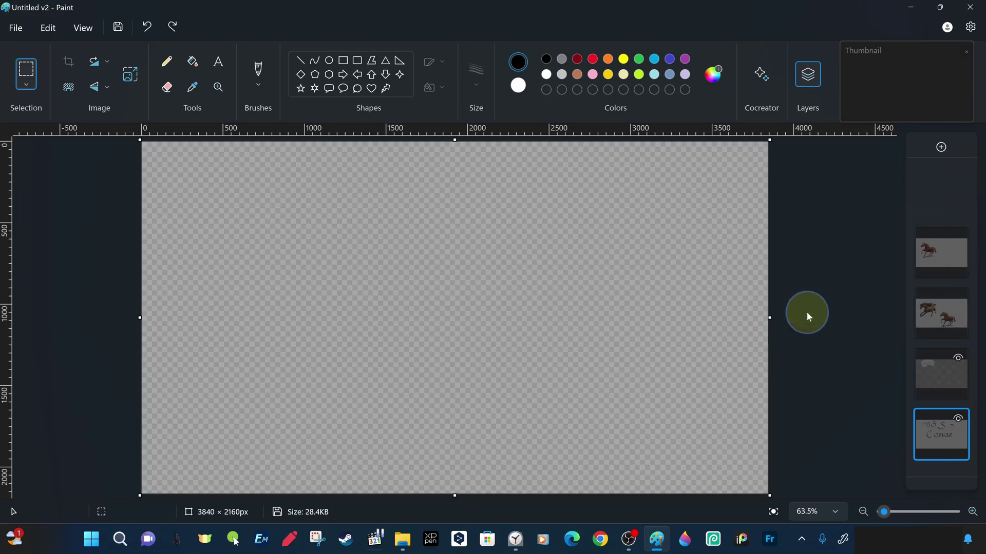
{"action": "left_click", "coordinate": [958, 187]}
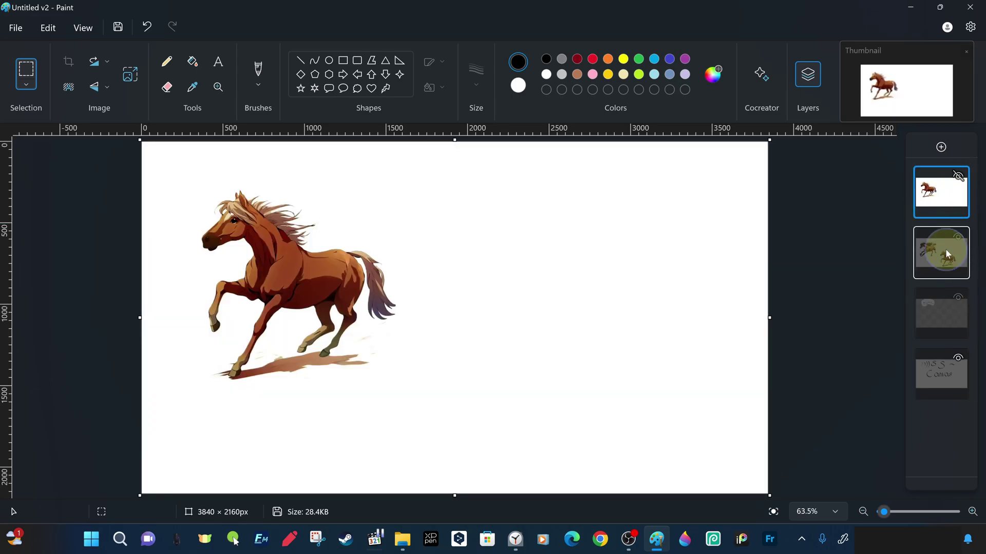
{"action": "left_click", "coordinate": [68, 87]}
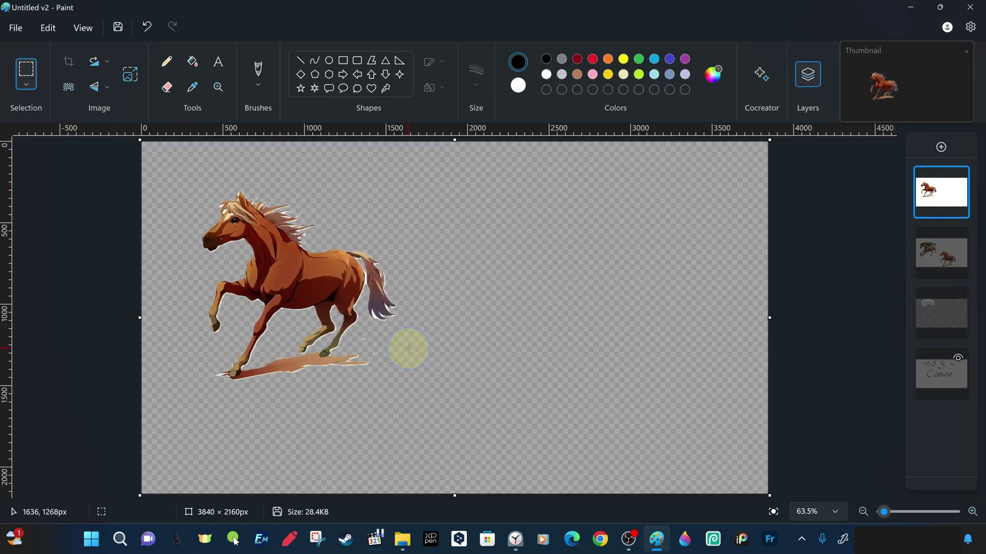
Save the cut-out horse as a flattened PNG named Horse V1 on the Desktop
{"action": "left_click", "coordinate": [22, 32]}
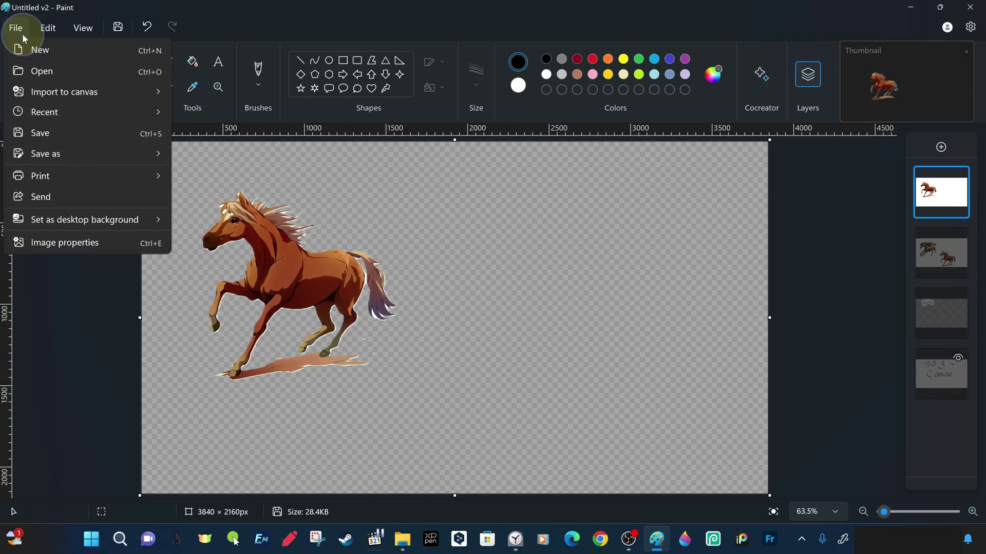
{"action": "mouse_move", "coordinate": [83, 151]}
{"action": "left_click", "coordinate": [191, 155]}
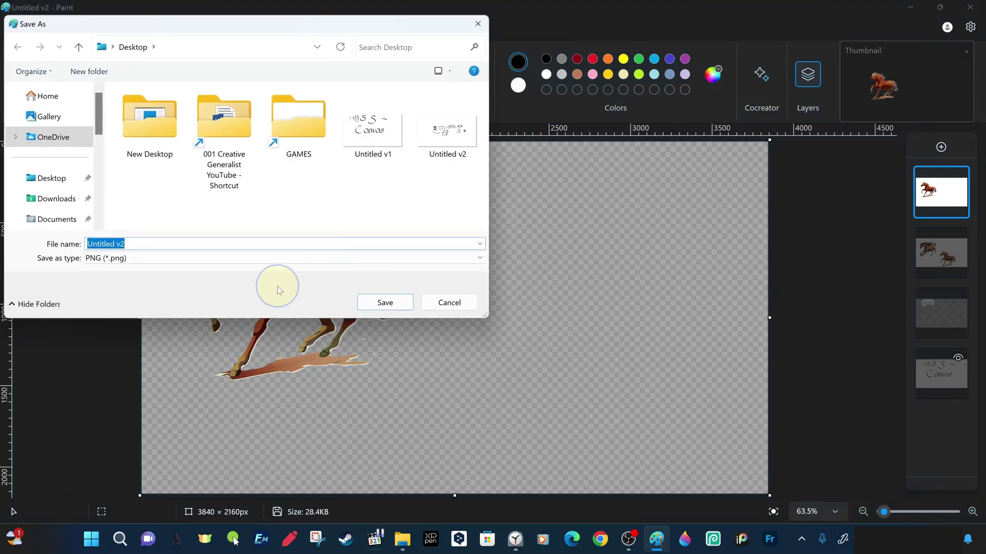
{"action": "type", "text": "Hrse"}
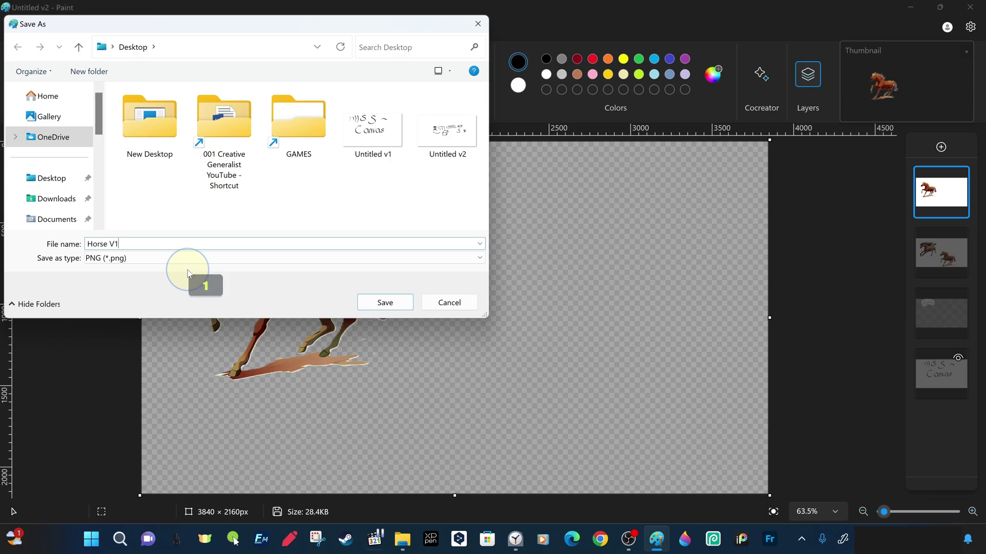
{"action": "left_click", "coordinate": [51, 178]}
{"action": "left_click", "coordinate": [409, 298]}
{"action": "left_click", "coordinate": [442, 326]}
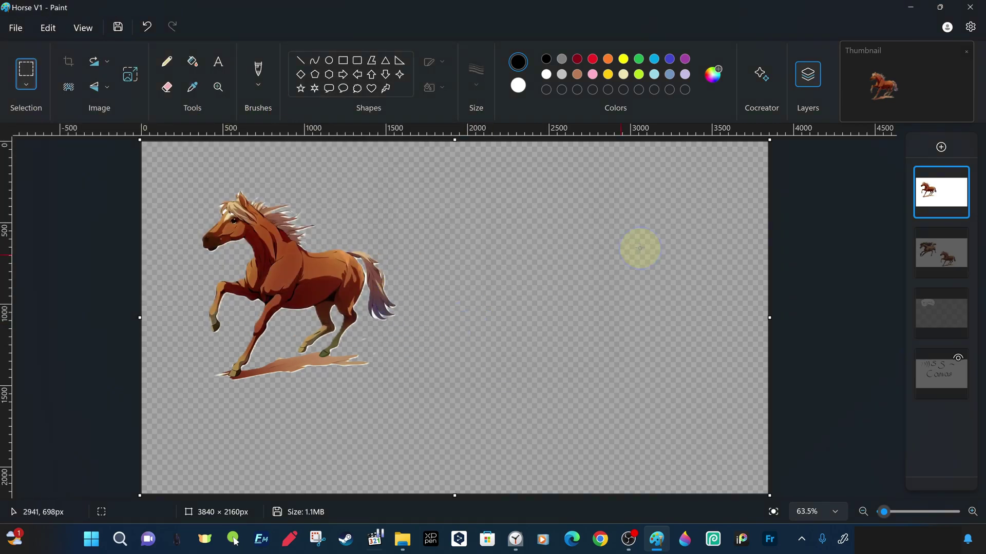
Show only the two-horse layer and save the image as a flattened PNG named Horse V2
{"action": "left_click", "coordinate": [958, 178]}
{"action": "left_click", "coordinate": [958, 237]}
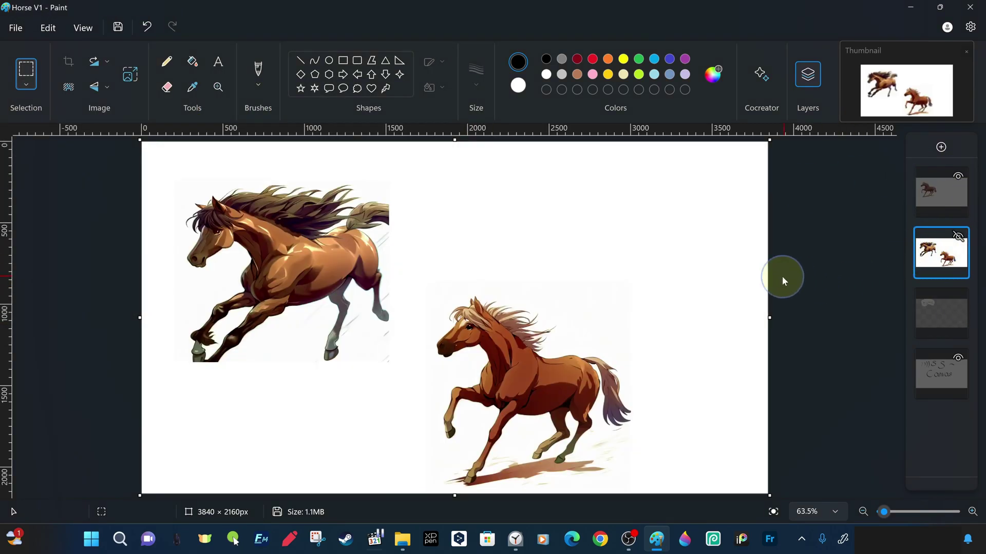
{"action": "left_click", "coordinate": [15, 27]}
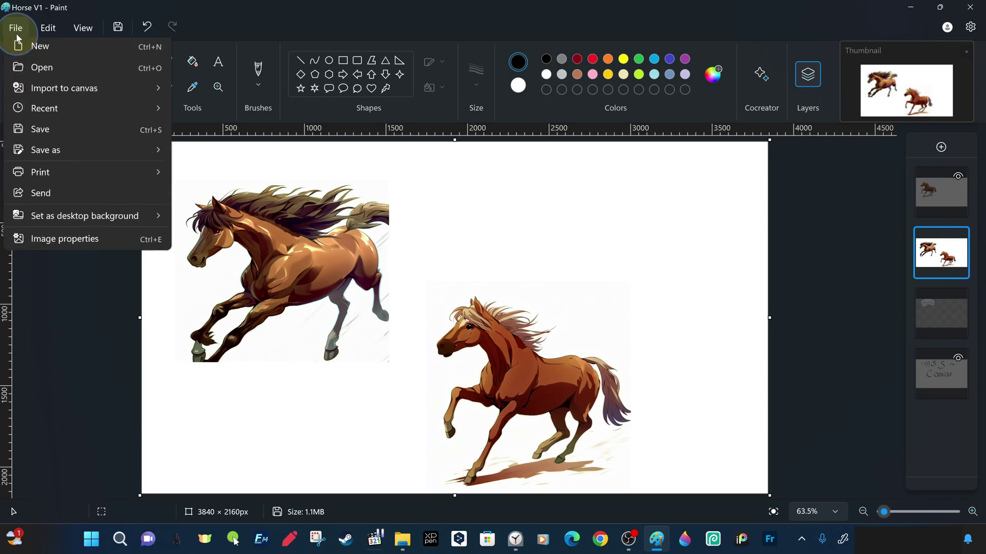
{"action": "left_click", "coordinate": [112, 156]}
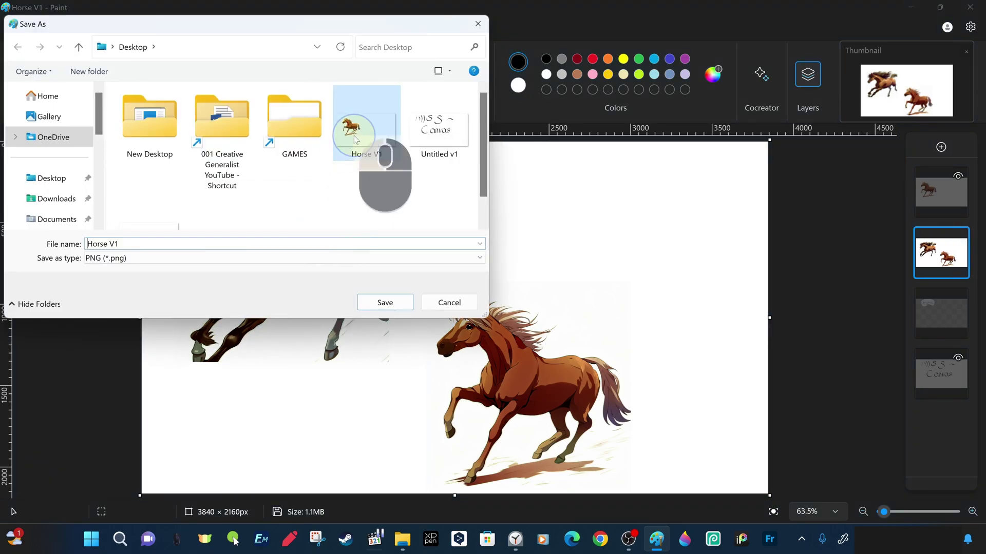
{"action": "type", "text": "2"}
{"action": "left_click", "coordinate": [386, 302]}
{"action": "key", "text": "Return"}
Open Untitled v1 from the desktop and compare the saved images, checking which ones have transparent backgrounds
{"action": "left_click", "coordinate": [958, 6]}
{"action": "double_click", "coordinate": [91, 99]}
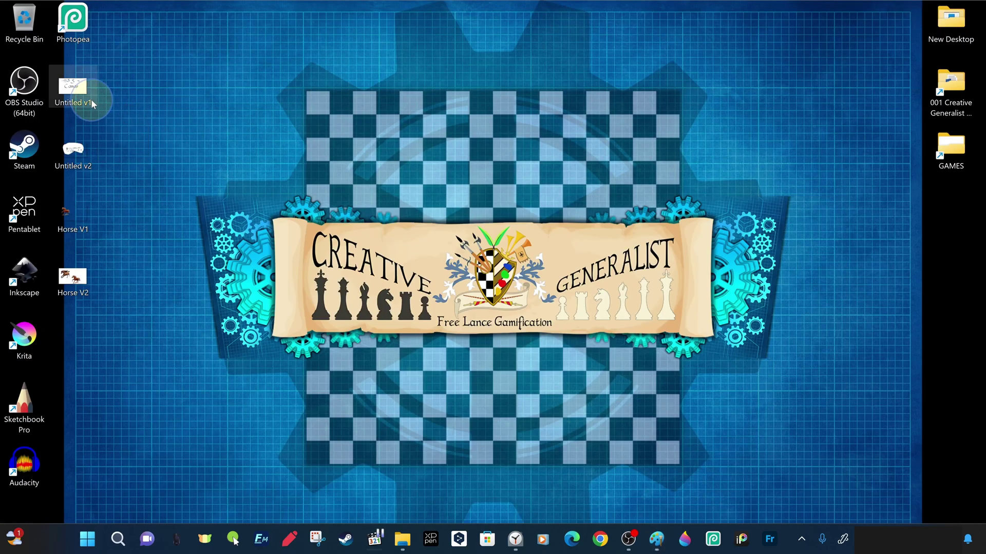
{"action": "key", "text": "Right"}
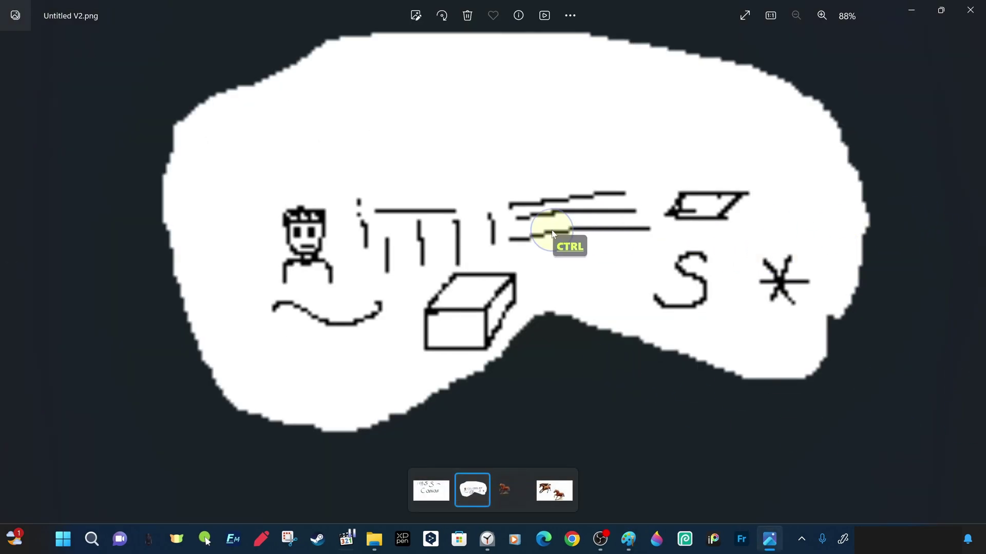
{"action": "double_click", "coordinate": [891, 23]}
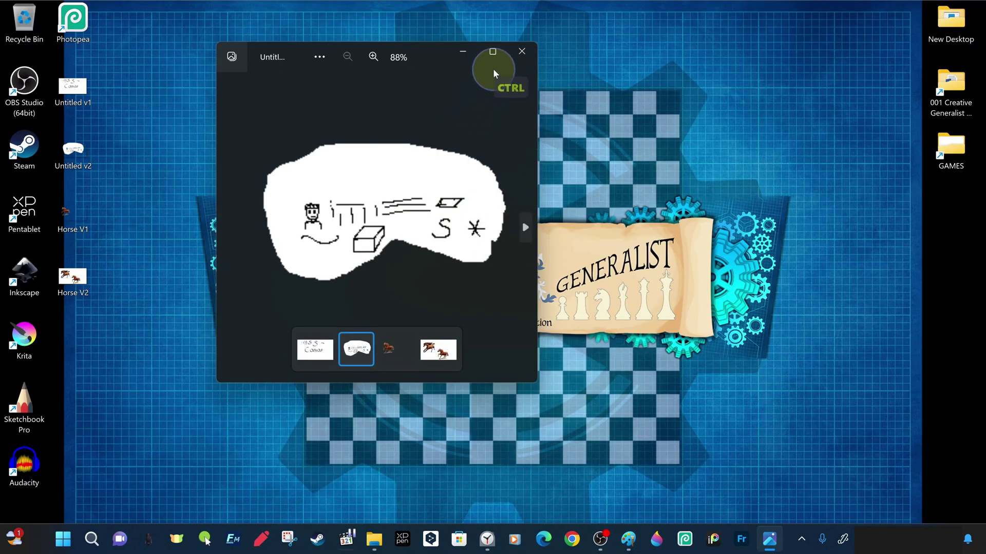
{"action": "left_click", "coordinate": [493, 53]}
{"action": "key", "text": "Right"}
{"action": "key", "text": "Left"}
{"action": "key", "text": "Left"}
{"action": "key", "text": "Right"}
{"action": "key", "text": "Right"}
{"action": "key", "text": "Left"}
{"action": "key", "text": "Left"}
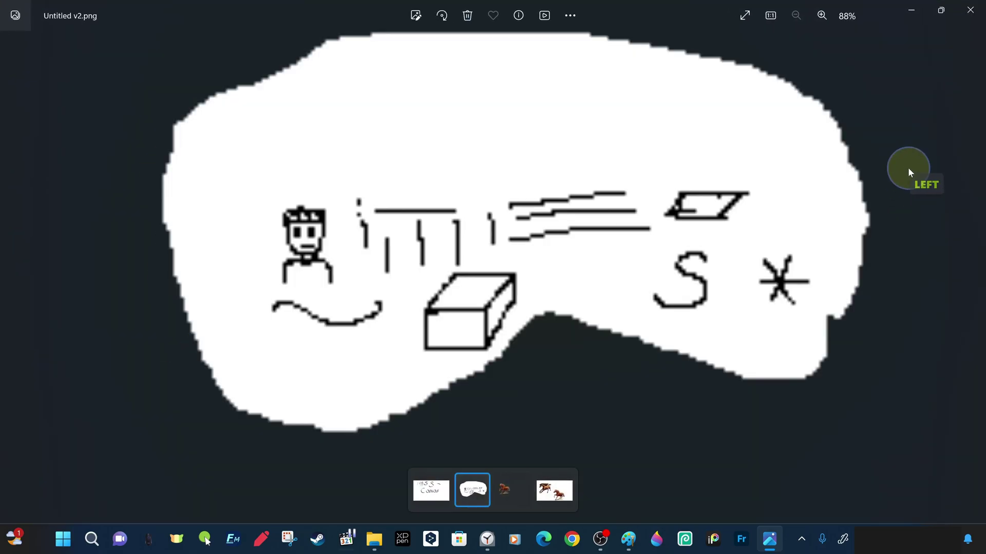
{"action": "left_click", "coordinate": [970, 10]}
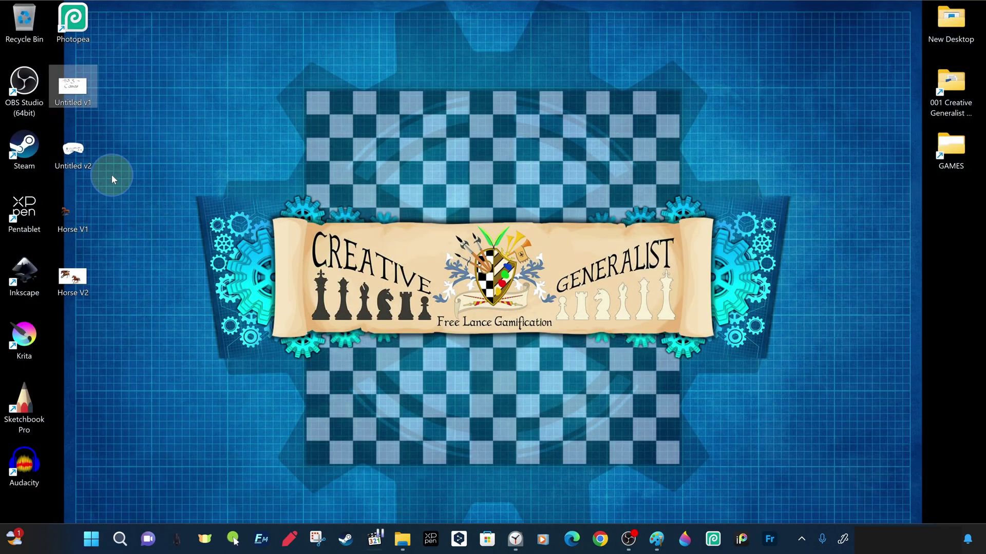
{"action": "left_click", "coordinate": [209, 148]}
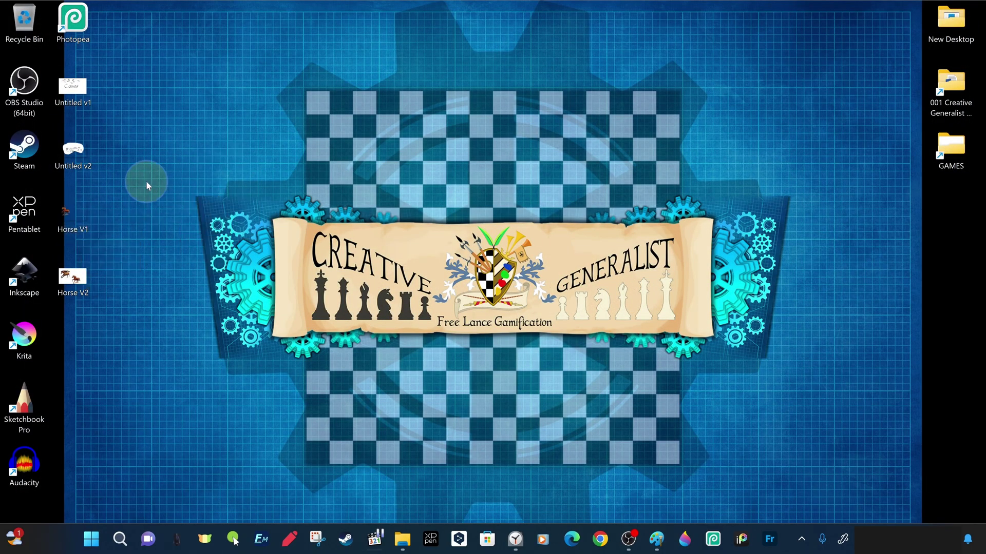
Return to Paint, show the single-horse layer and hide the two-horse layer
{"action": "left_click", "coordinate": [657, 539]}
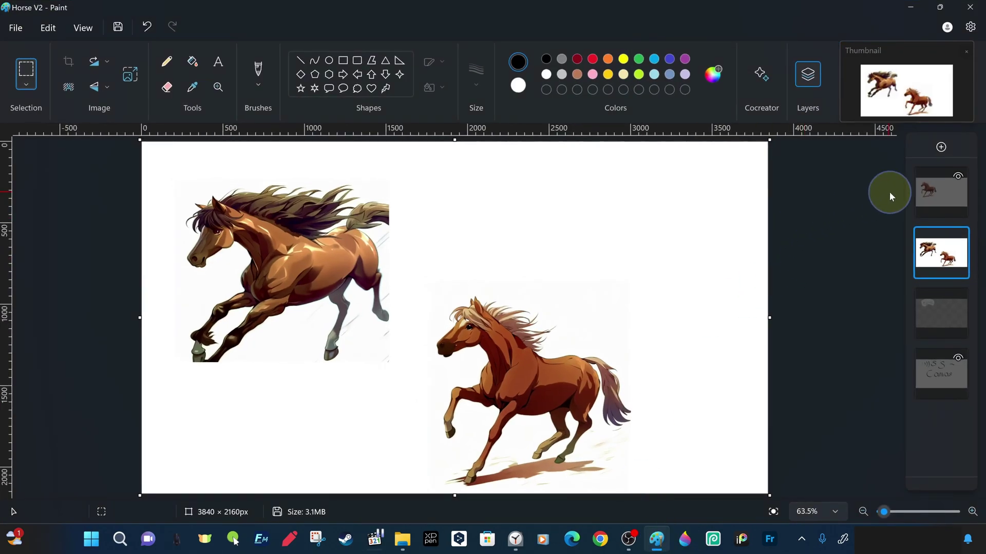
{"action": "left_click", "coordinate": [958, 181]}
{"action": "left_click", "coordinate": [957, 242]}
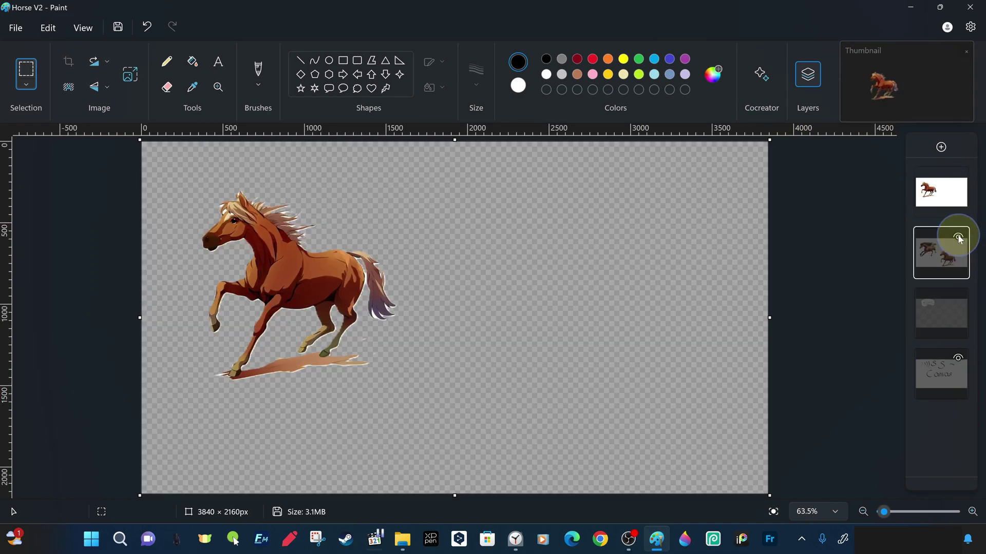